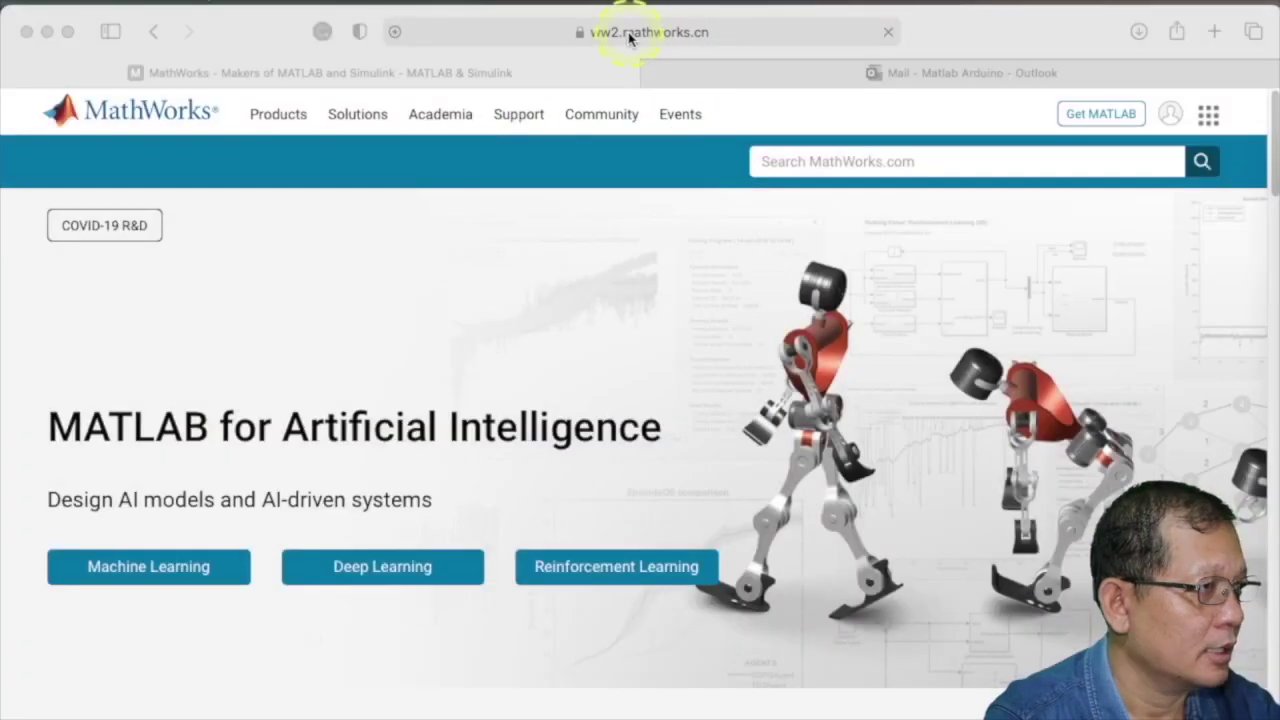
pyautogui.click(630, 32)
pyautogui.write('www')
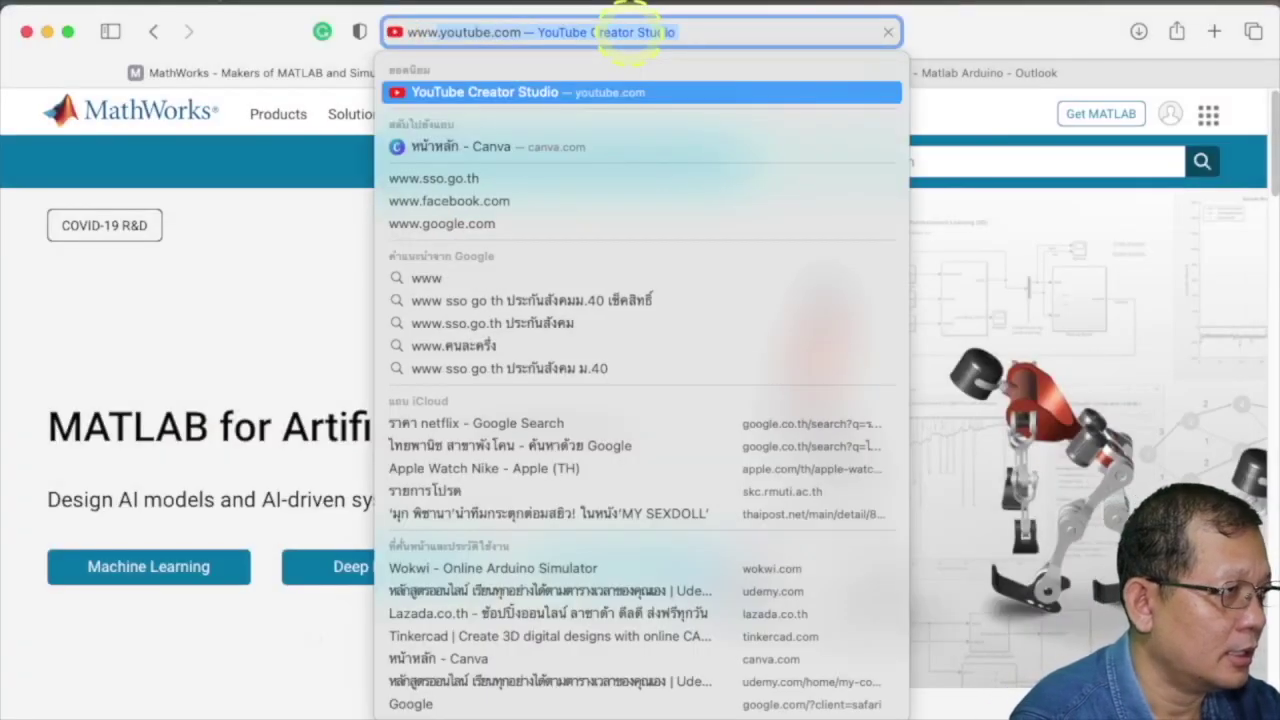
pyautogui.write('.ma')
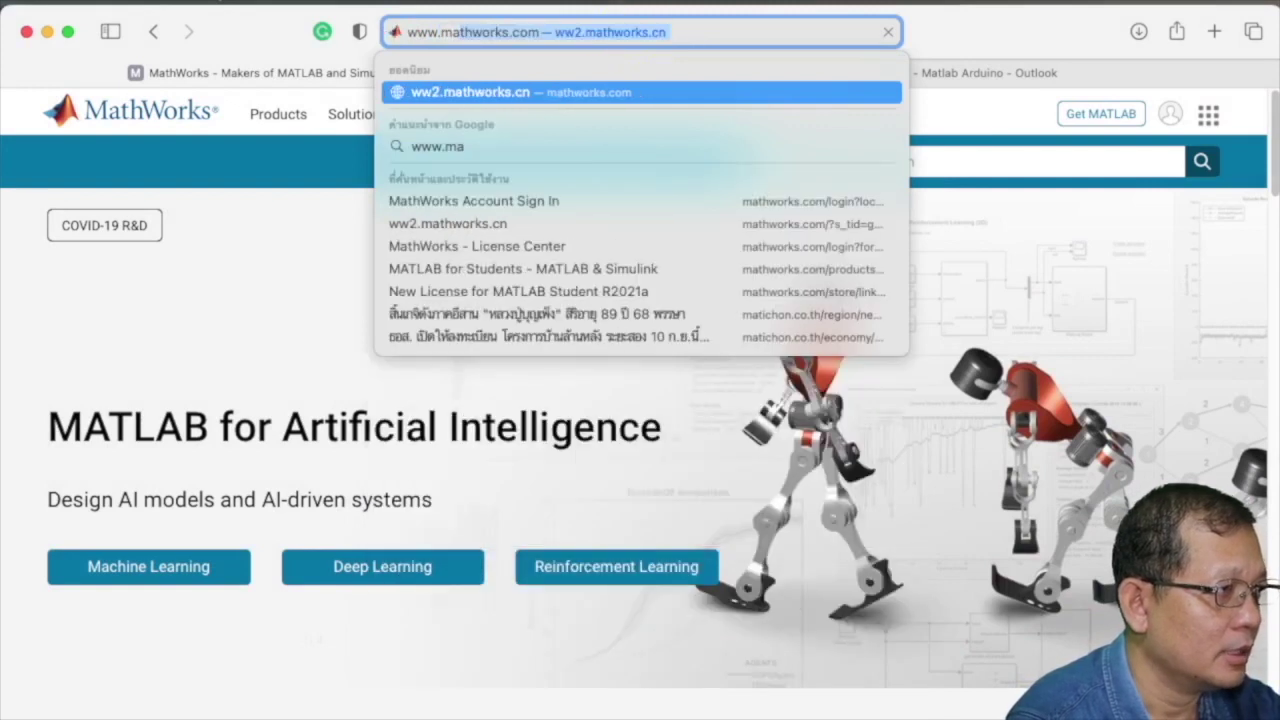
pyautogui.write('thwo')
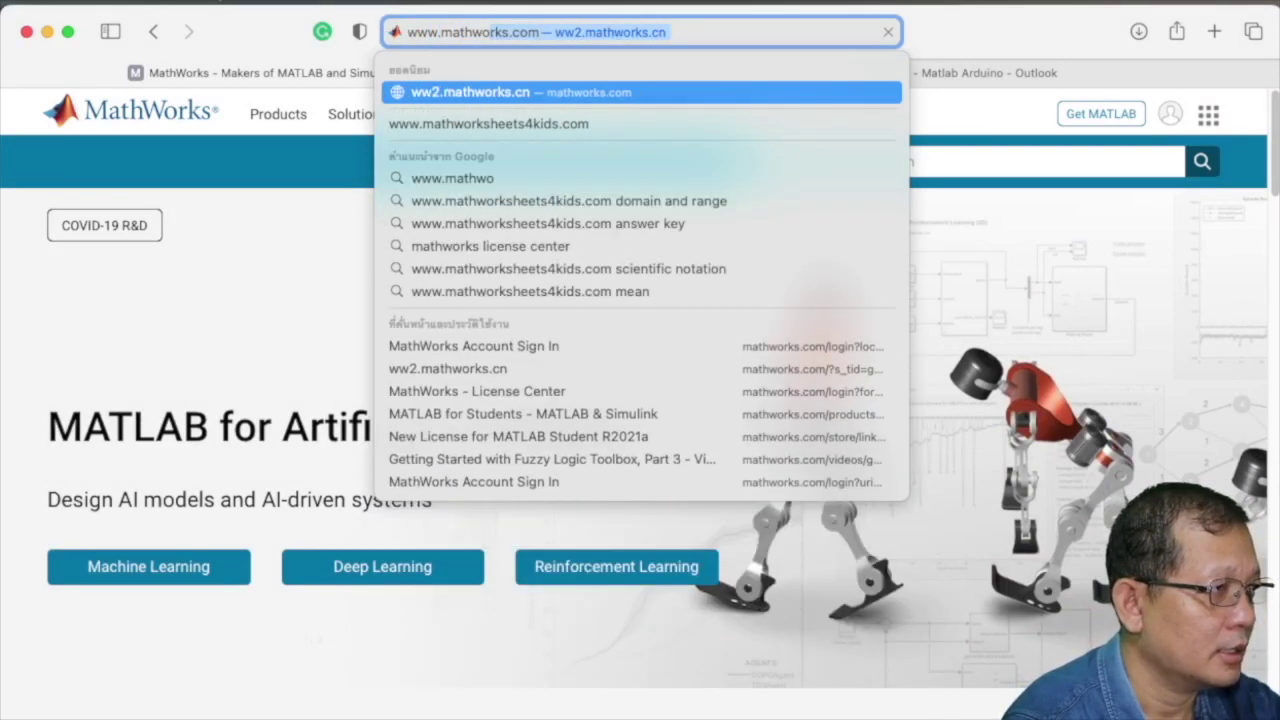
pyautogui.write('r')
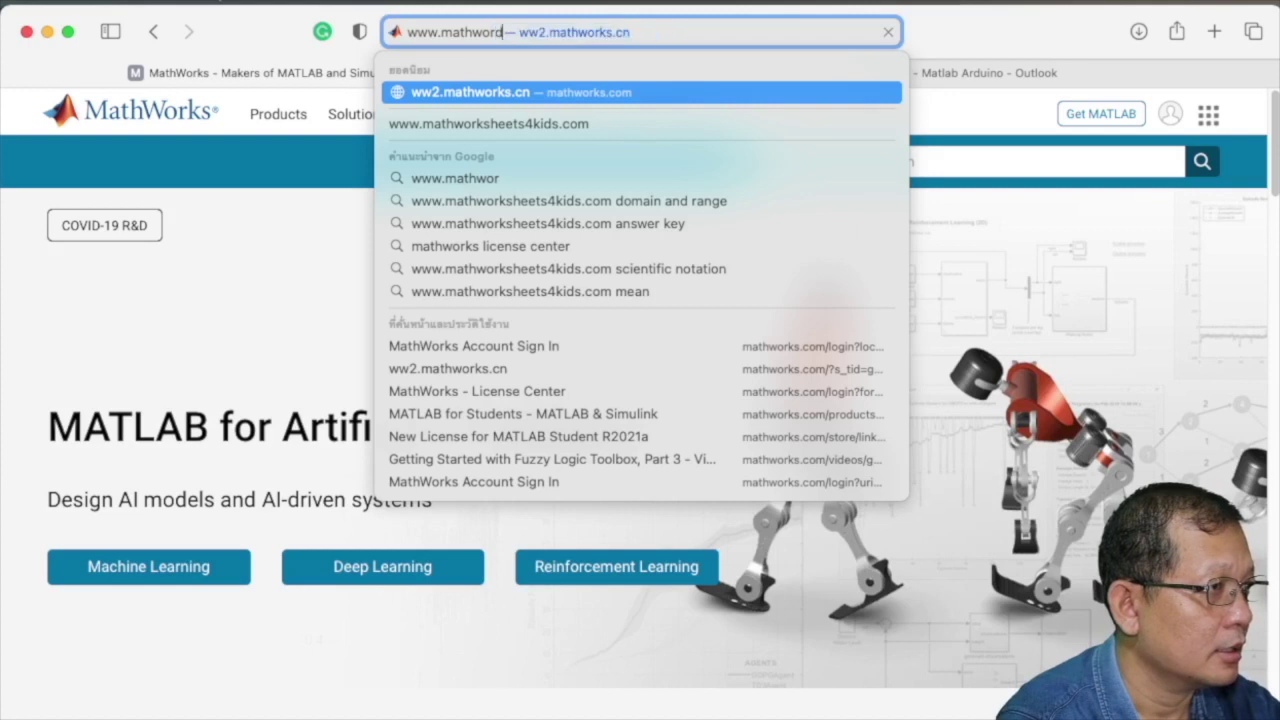
pyautogui.write('d')
pyautogui.press('BackSpace')
pyautogui.write('sk')
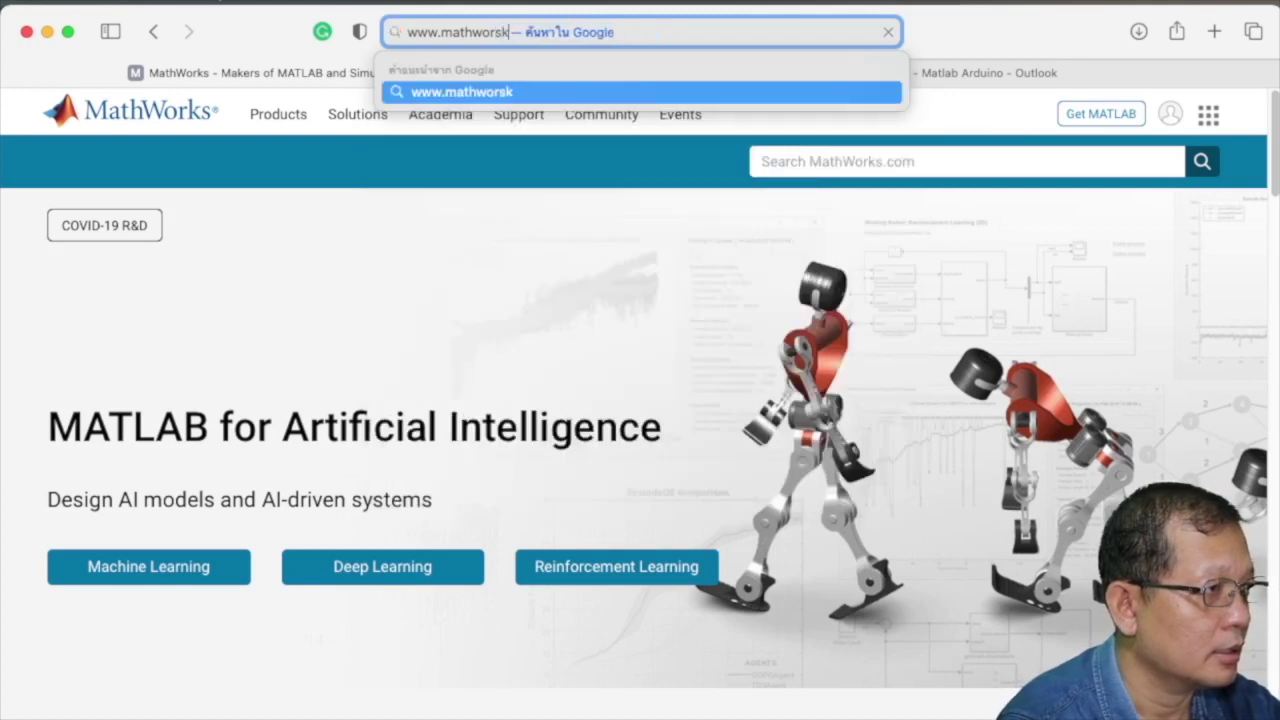
pyautogui.press('BackSpace')
pyautogui.press('BackSpace')
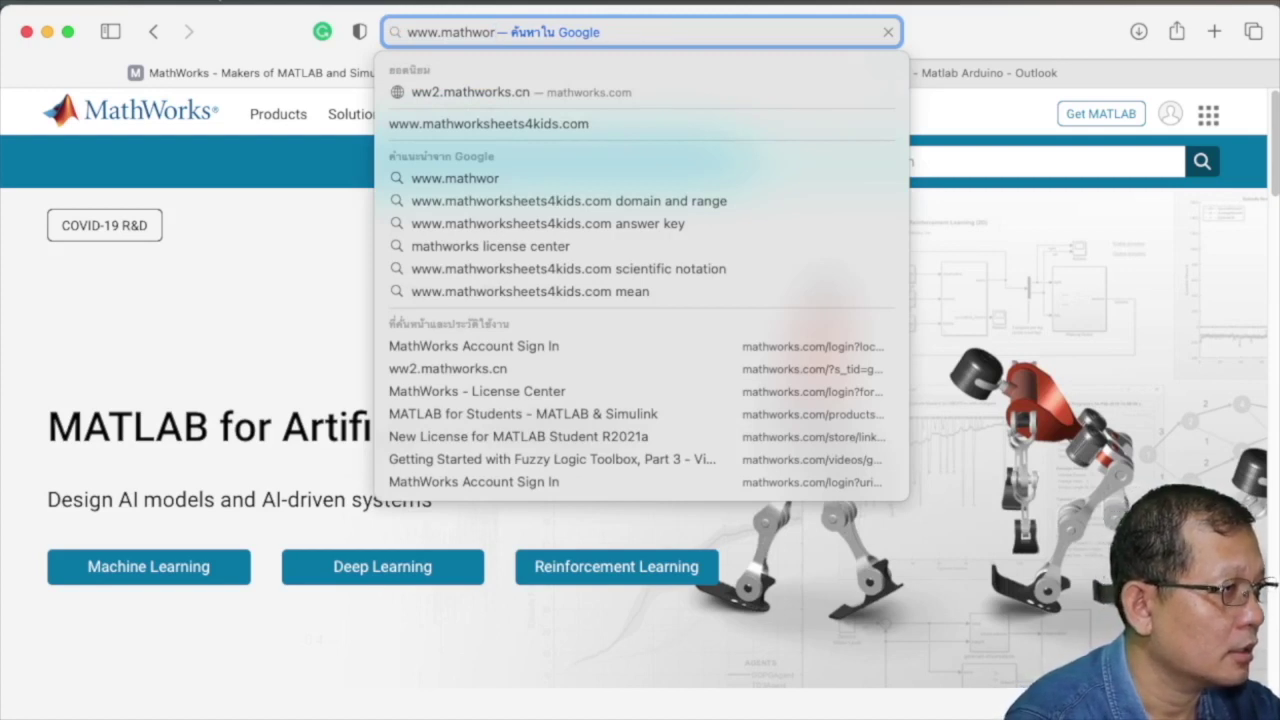
pyautogui.write('ks.com')
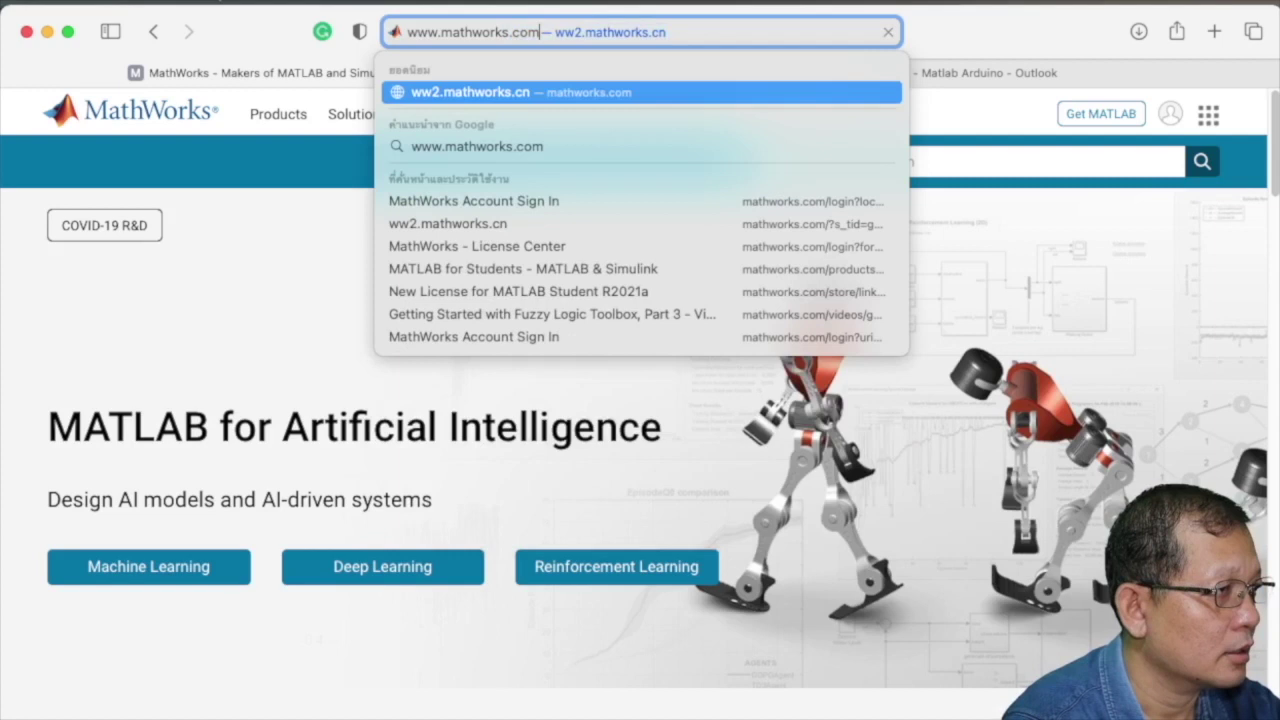
pyautogui.press('Return')
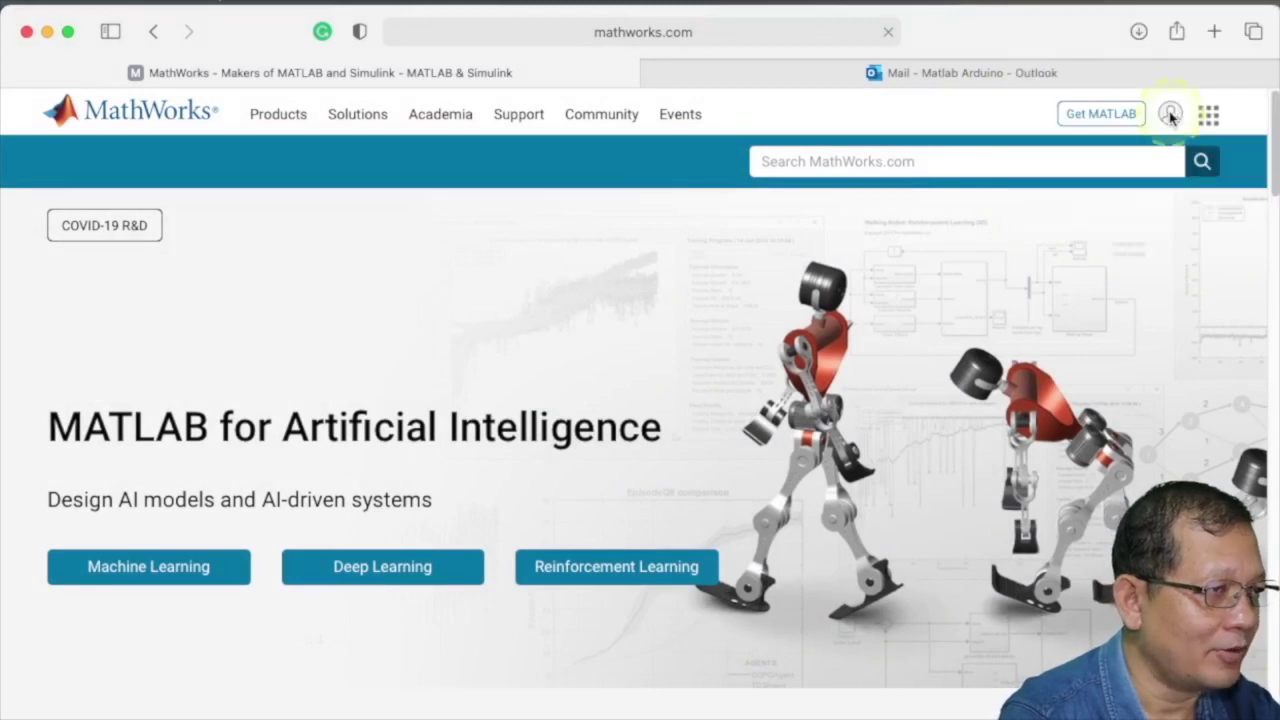
# - Start a new MathWorks account from the sign-in page and fill in the e-mail address
pyautogui.click(1171, 116)
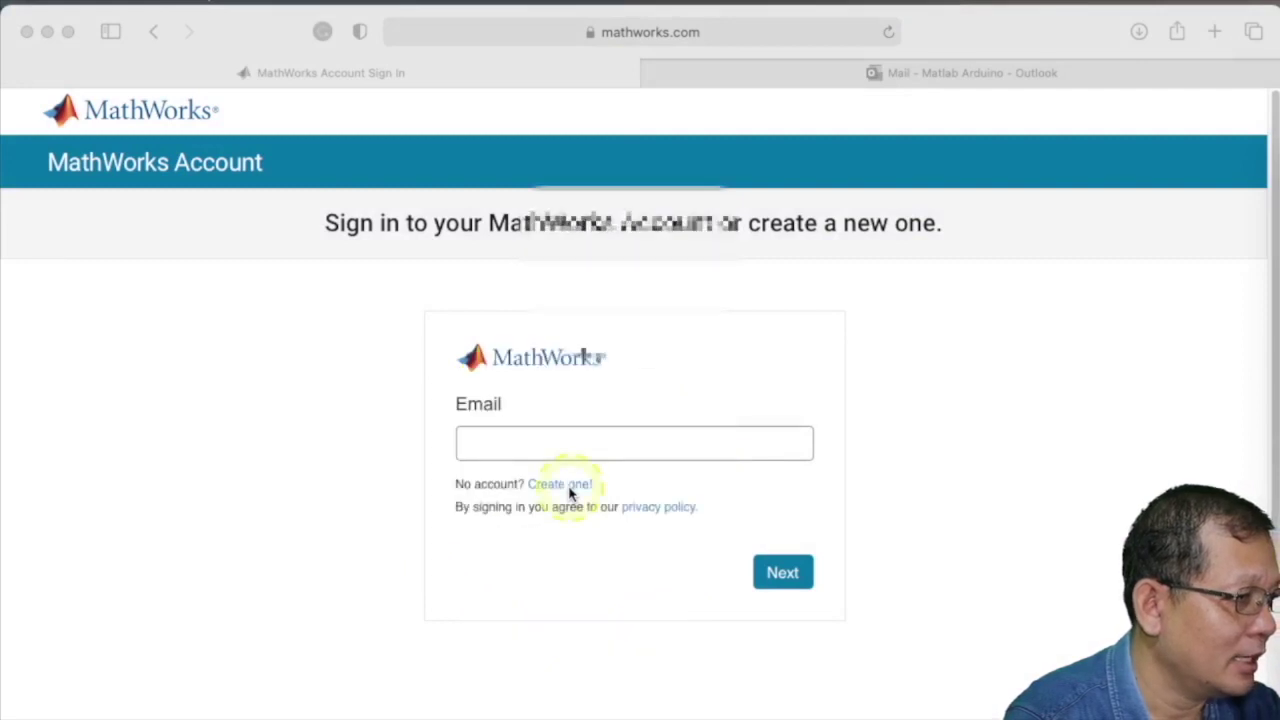
pyautogui.click(570, 490)
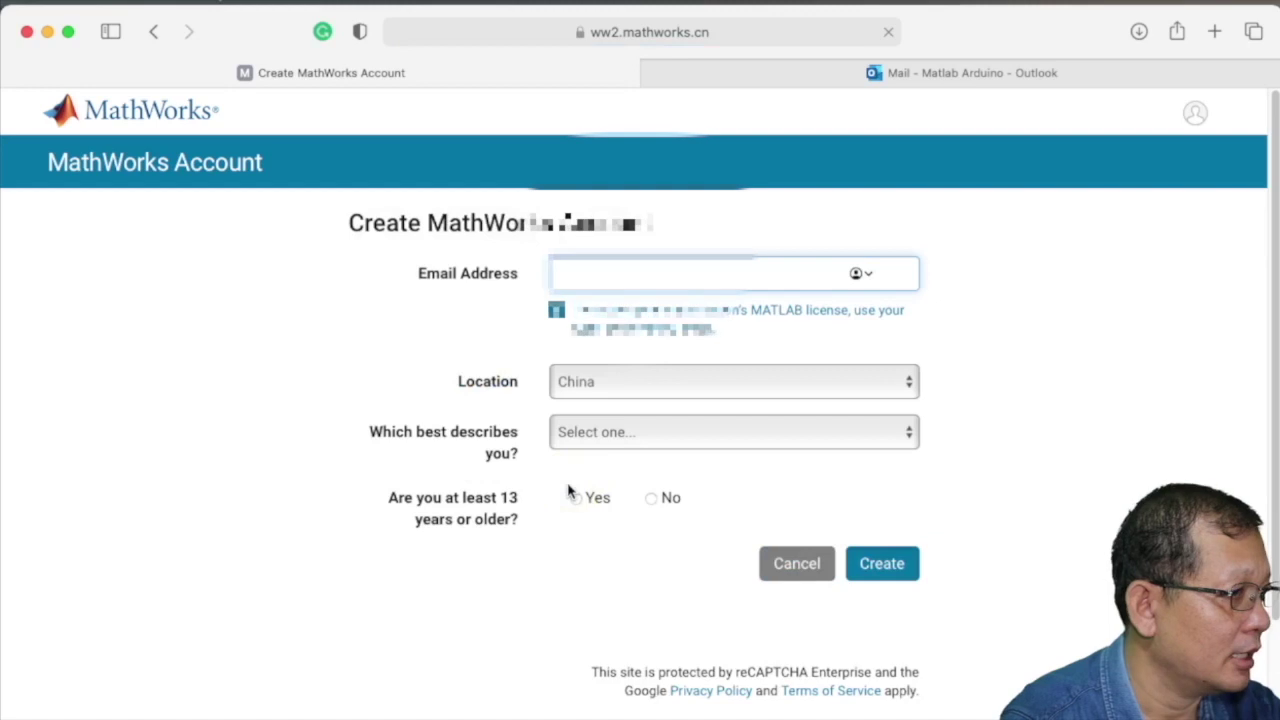
pyautogui.click(571, 490)
pyautogui.click(668, 272)
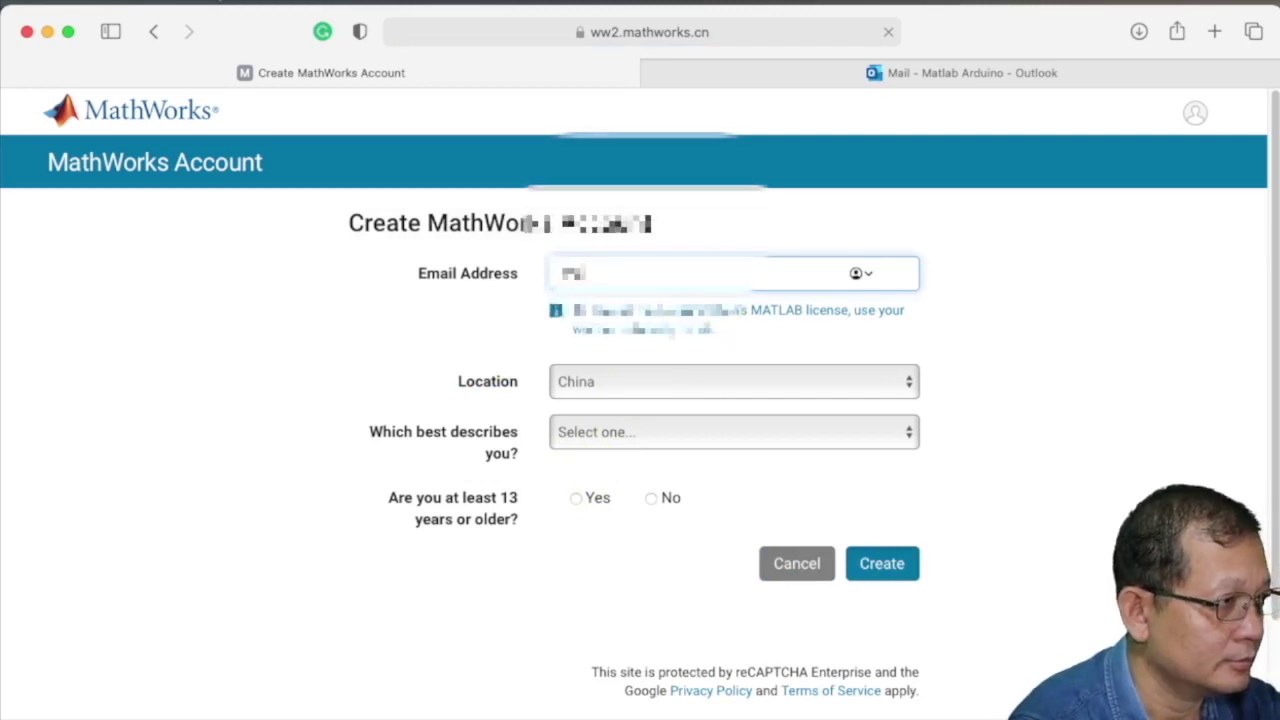
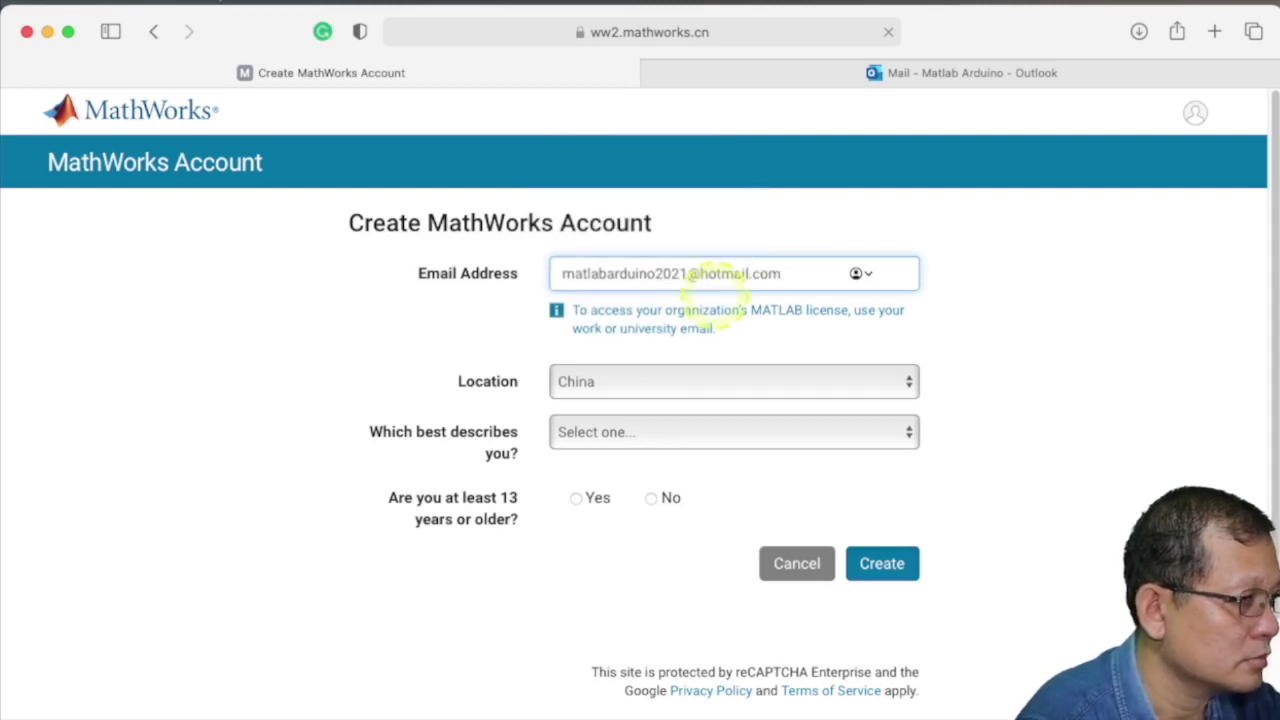
# - Set location to Thailand, role to Teacher/researcher in academia, confirm age 13+, and submit
pyautogui.click(700, 384)
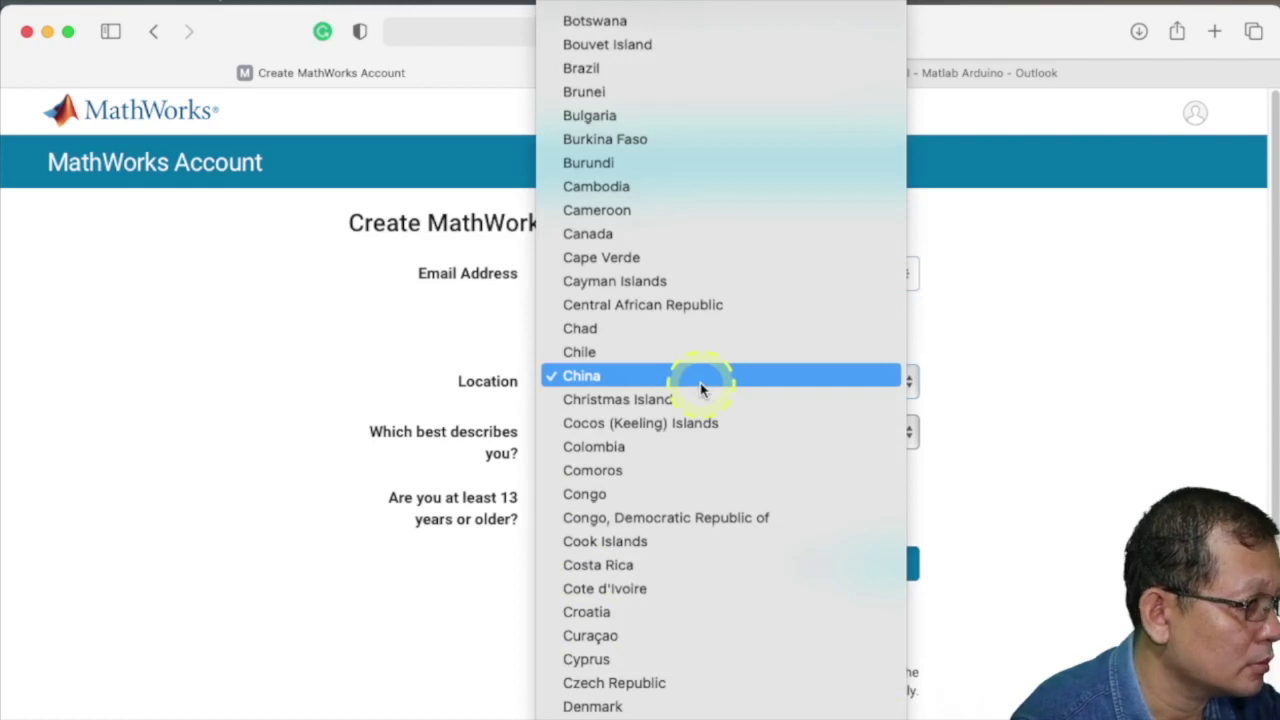
pyautogui.scroll(-15, 720, 450)
pyautogui.click(649, 289)
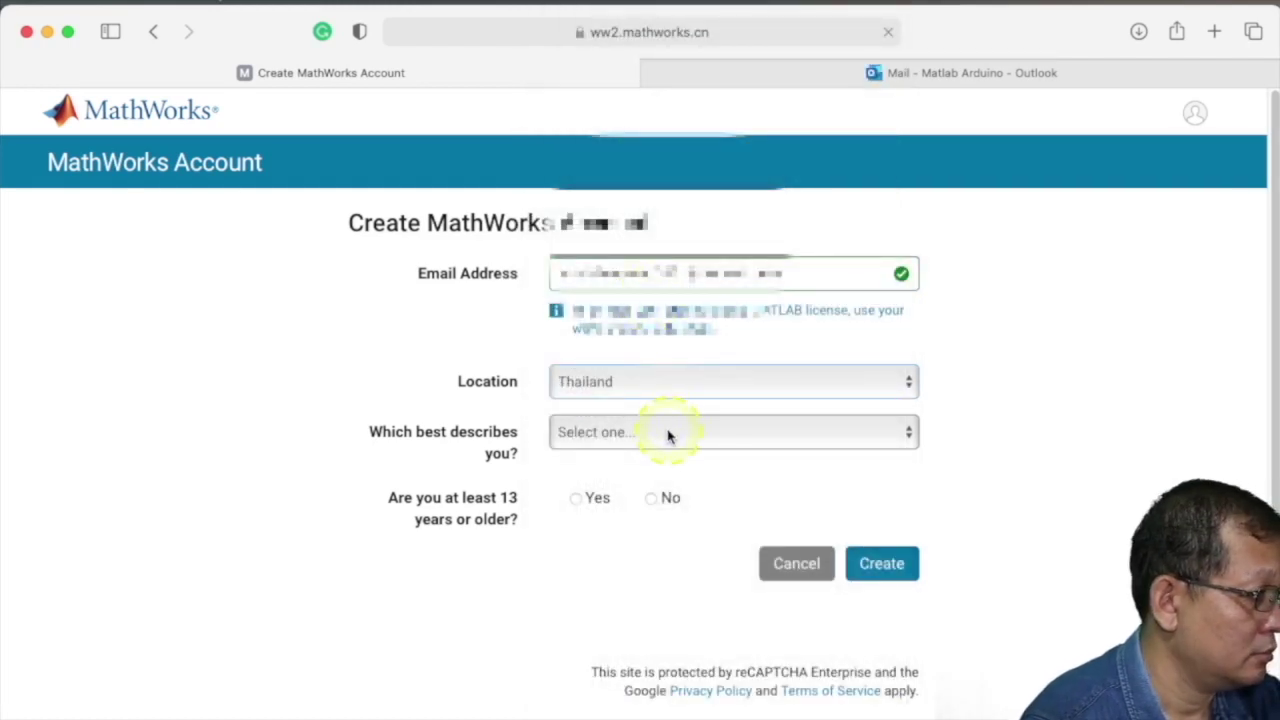
pyautogui.click(668, 434)
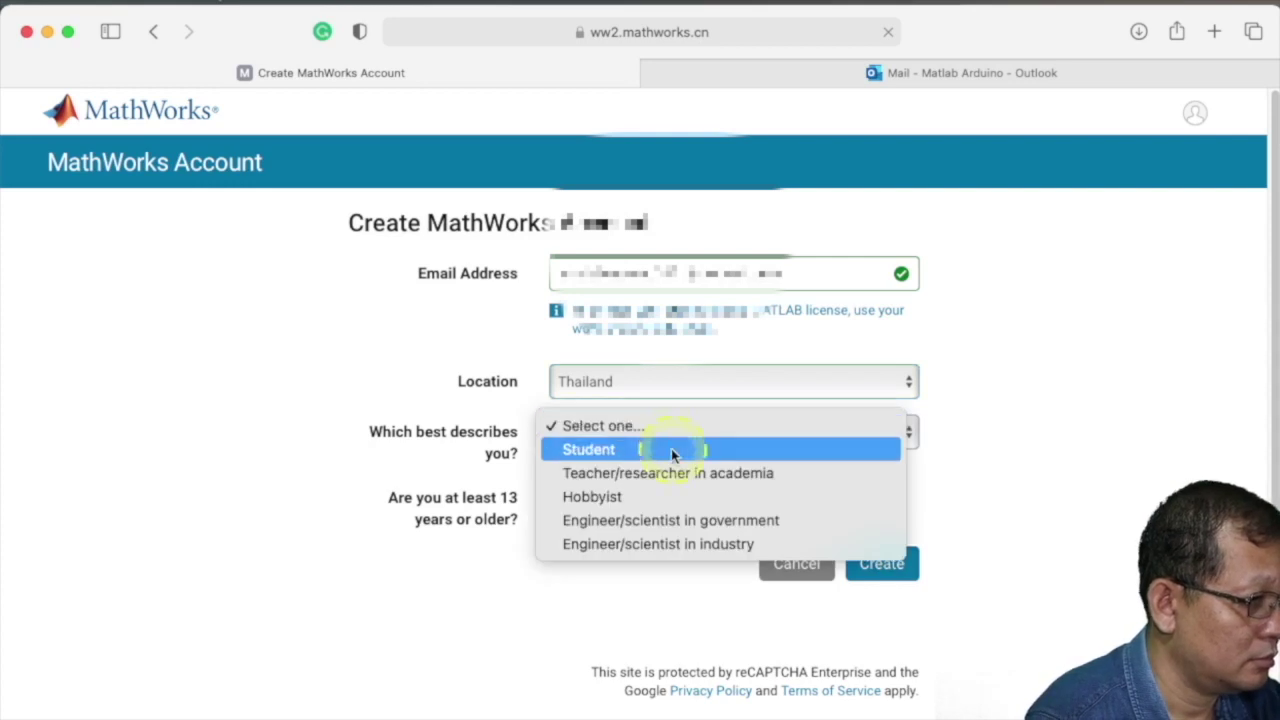
pyautogui.click(686, 480)
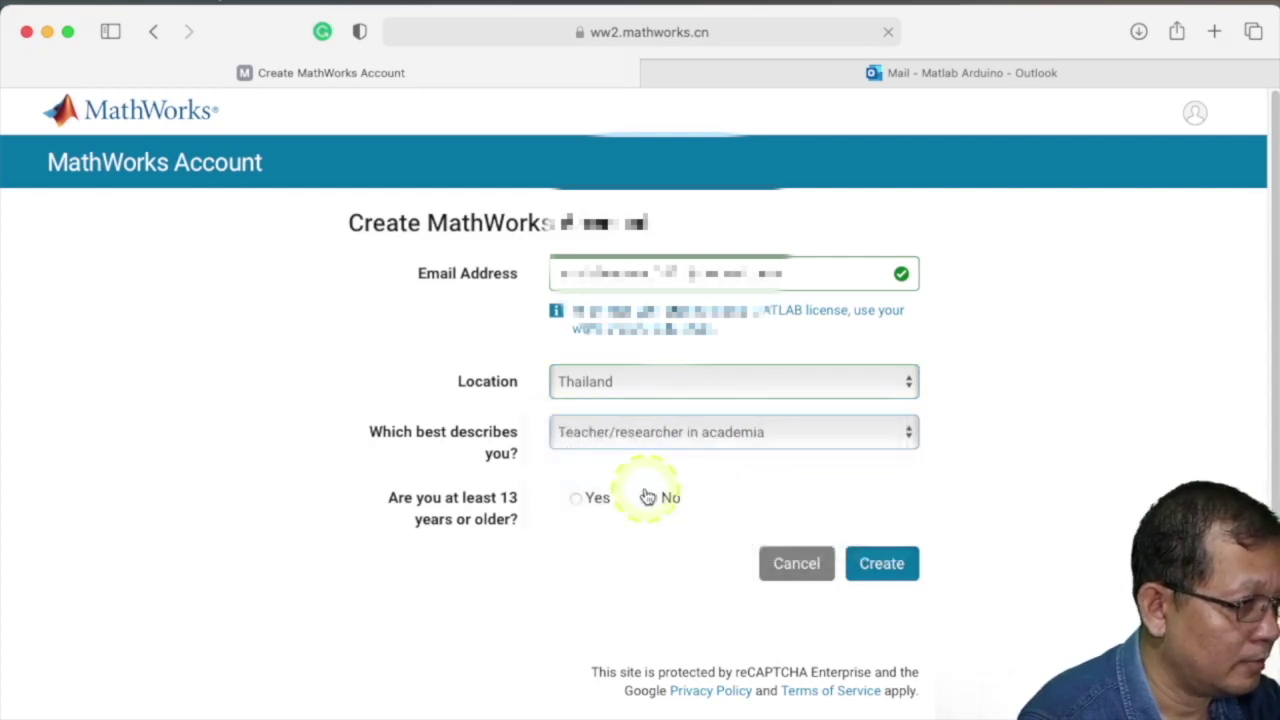
pyautogui.click(580, 499)
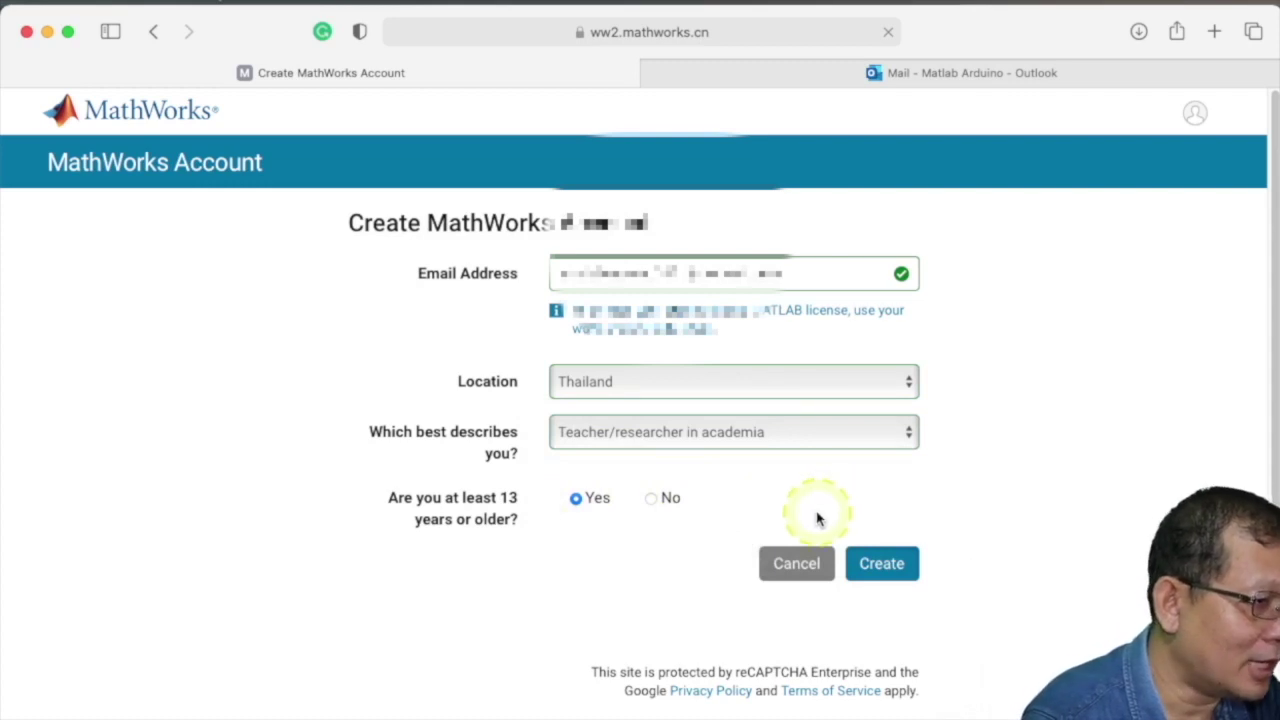
pyautogui.click(882, 565)
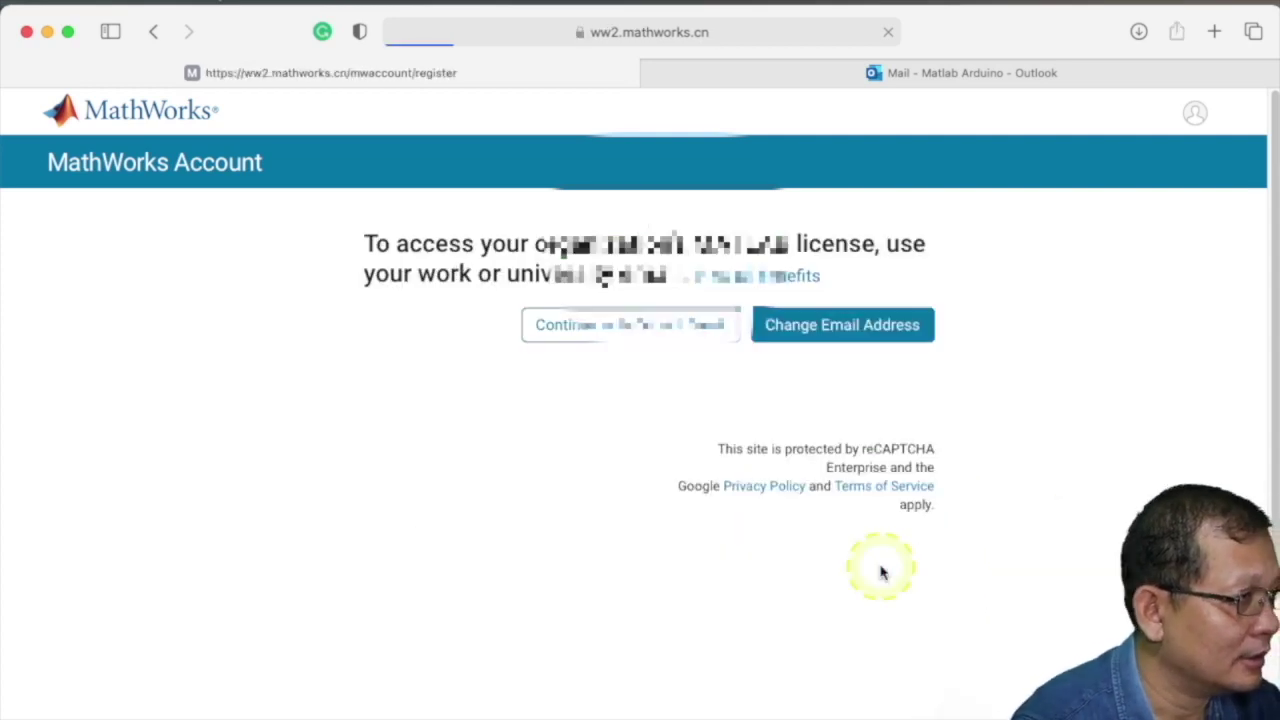
# - Keep the entered e-mail, then verify it via the MathWorks Verify Email Address message in Outlook
pyautogui.click(606, 335)
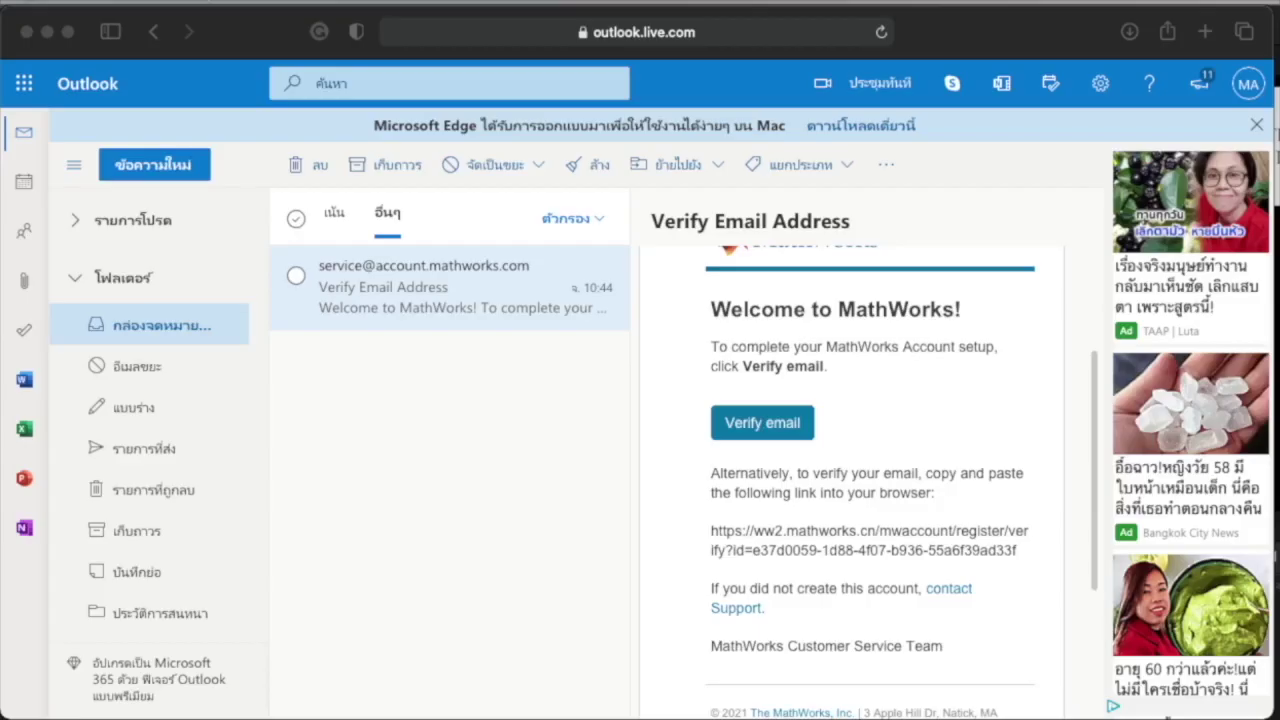
pyautogui.scroll(1, 836, 432)
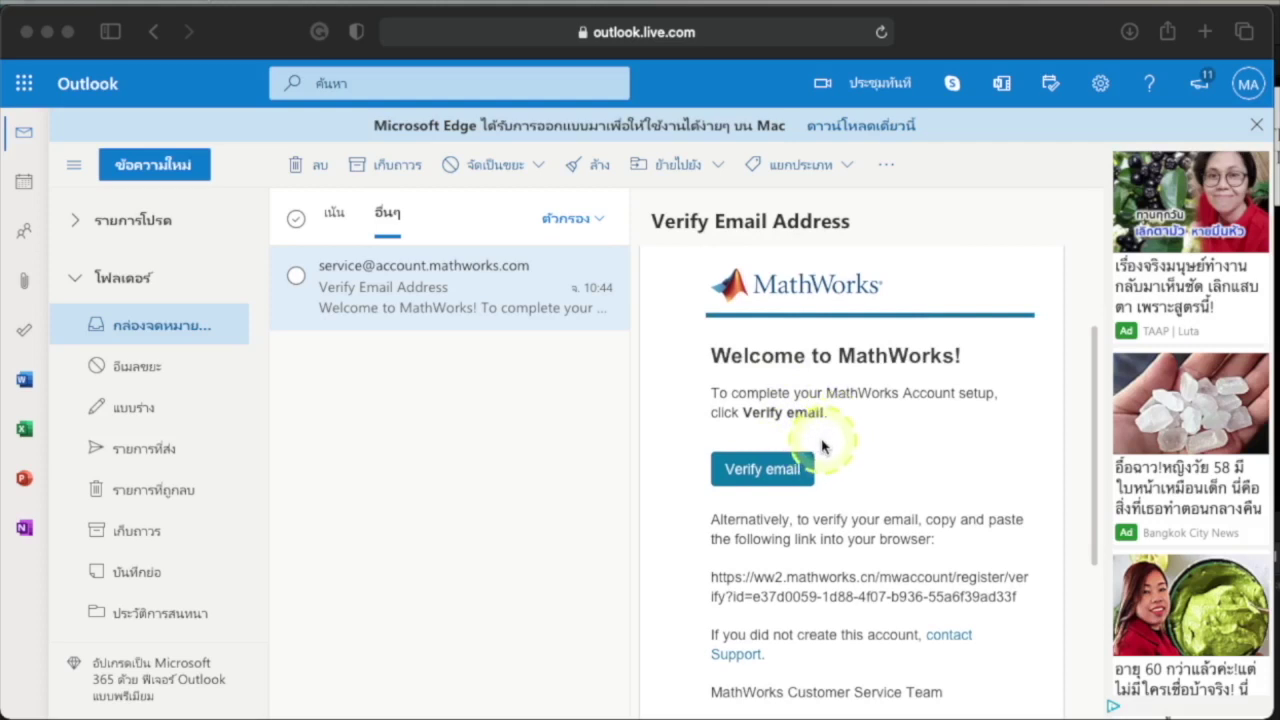
pyautogui.click(750, 480)
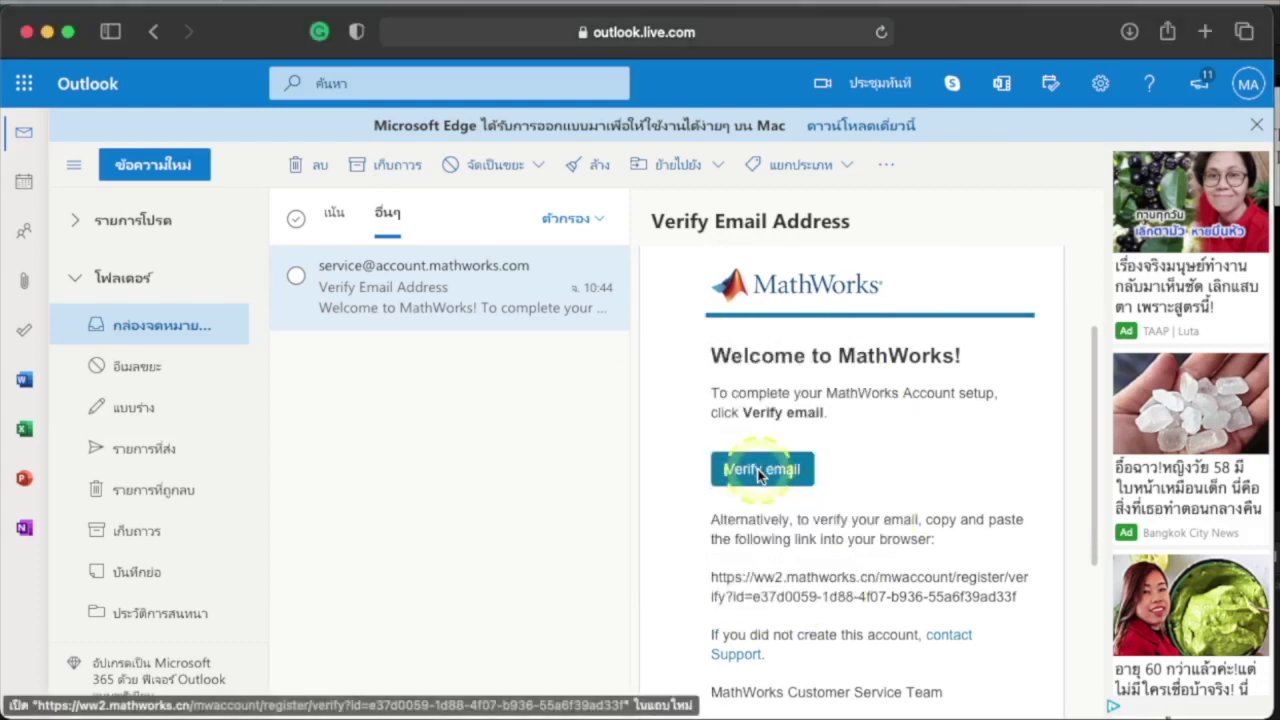
pyautogui.click(760, 476)
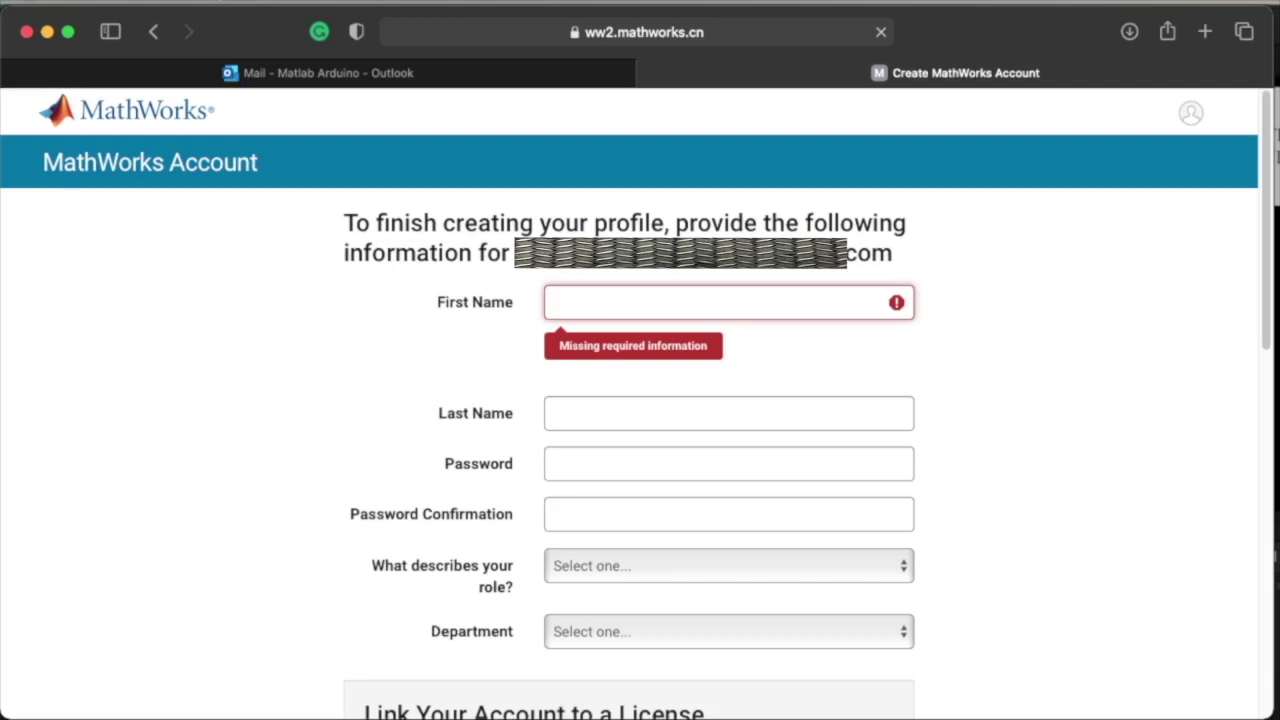
# - Fill in the first name, last name and account password fields
pyautogui.click(746, 346)
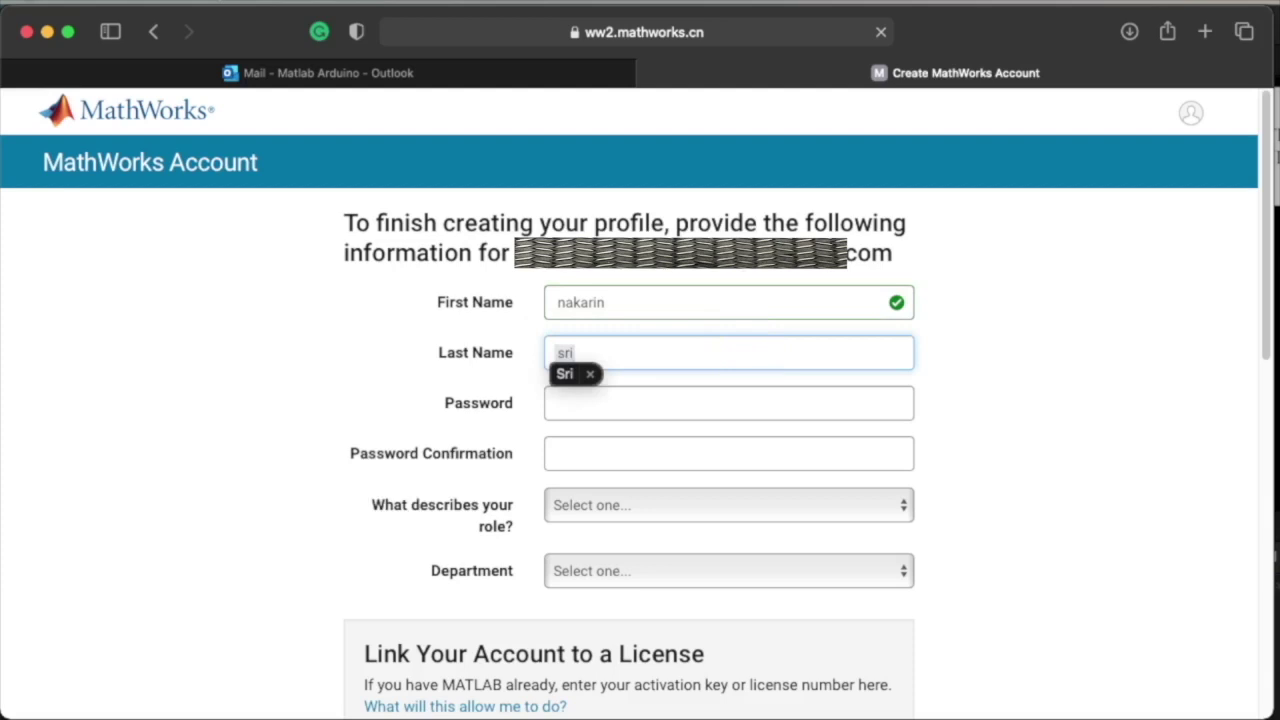
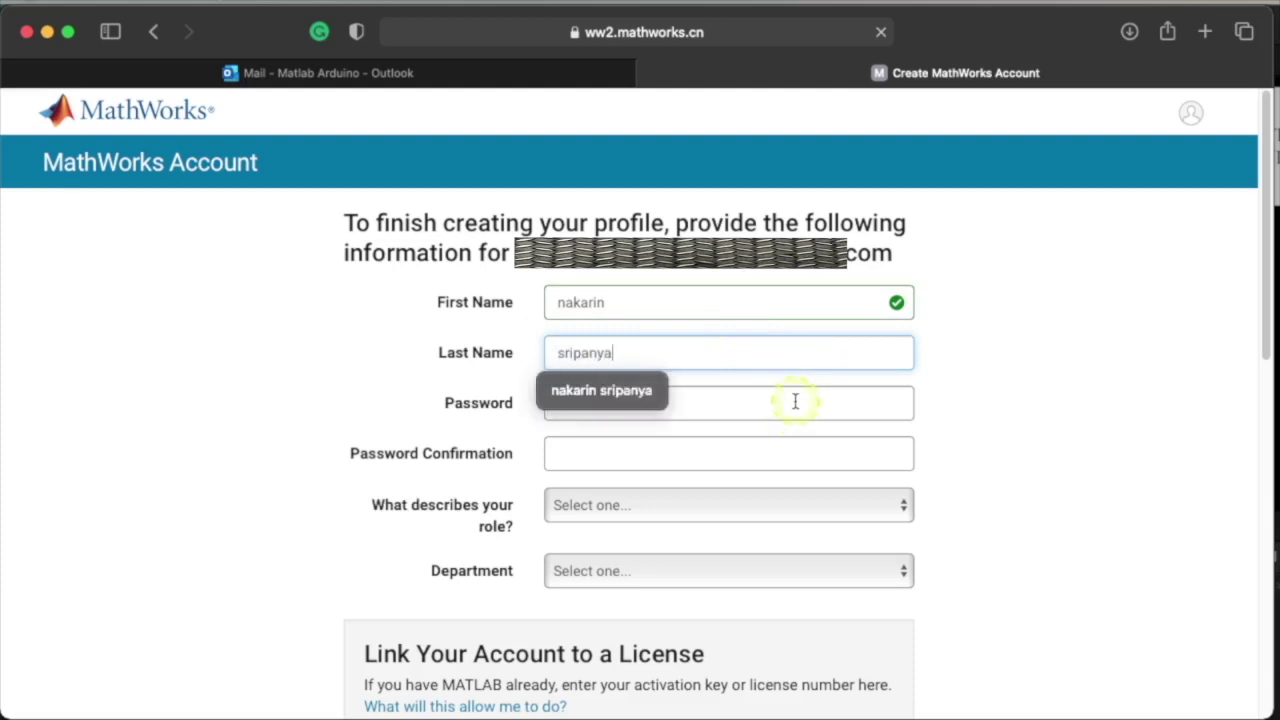
pyautogui.click(728, 400)
pyautogui.press('super+v')
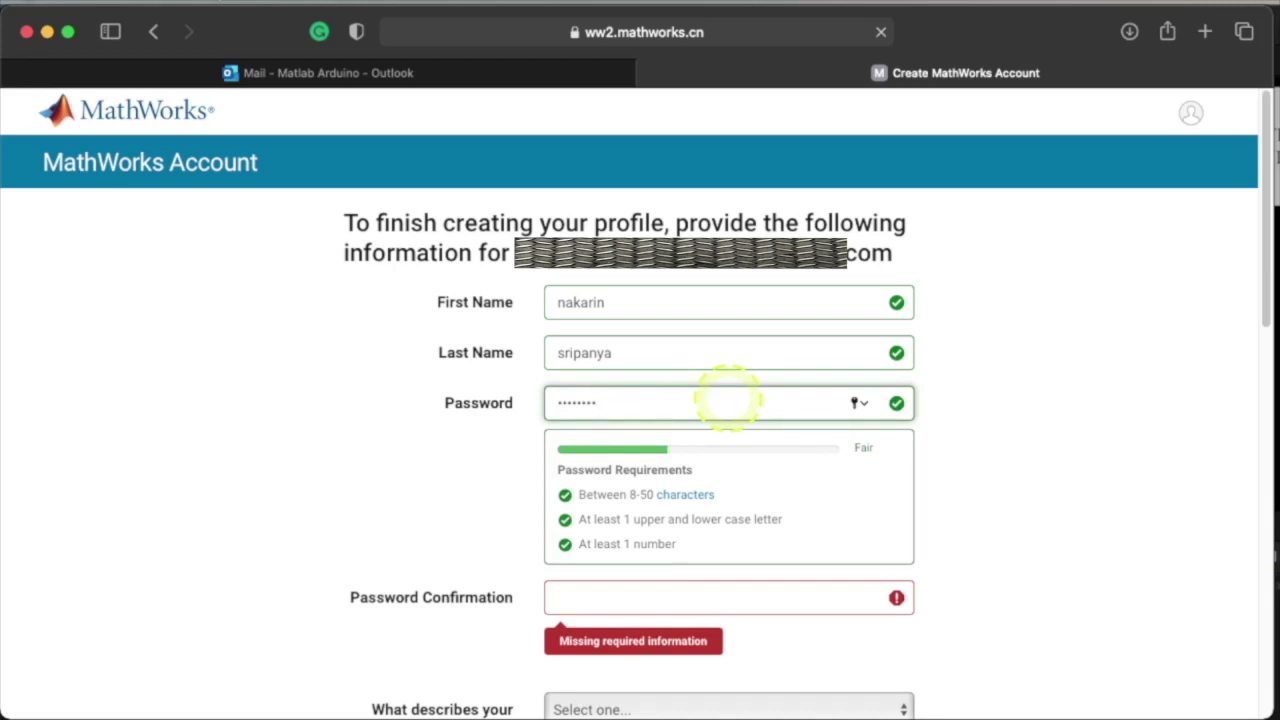
pyautogui.write('1')
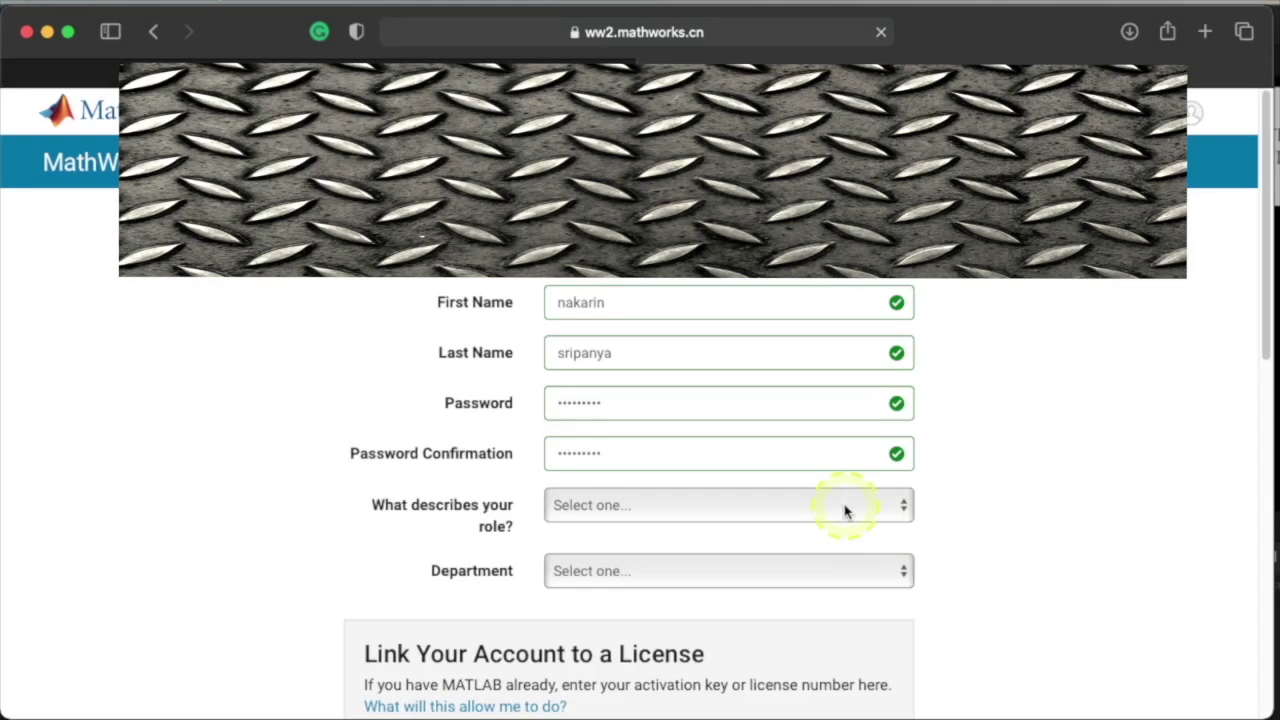
# - Set role to Educator, Researcher (College, University) and department to Electrical and Computer Engineering
pyautogui.click(903, 507)
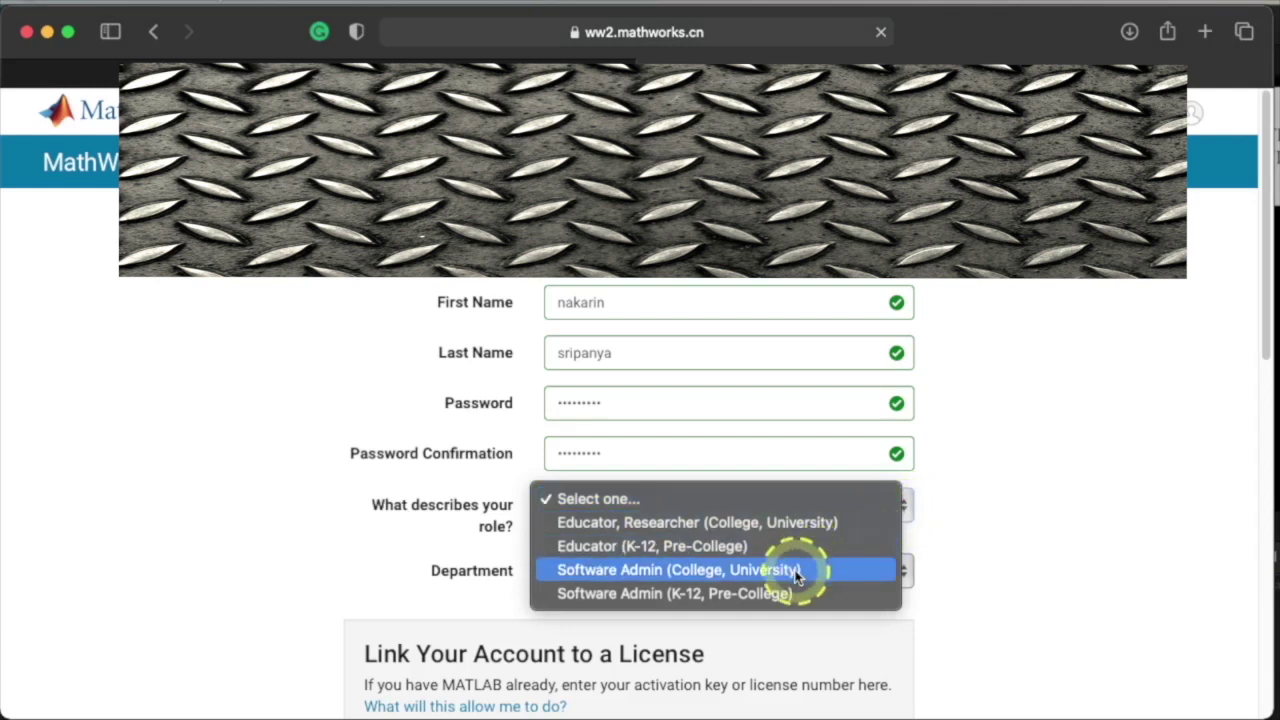
pyautogui.click(857, 525)
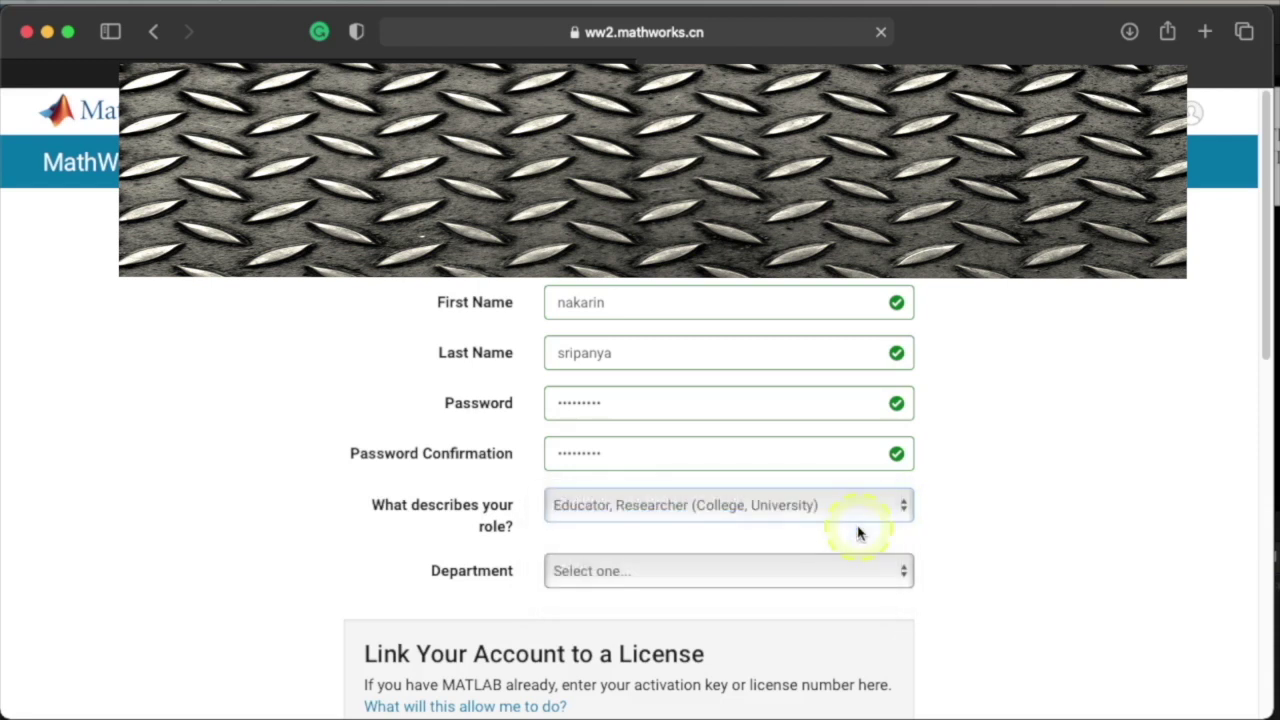
pyautogui.scroll(-2, 857, 533)
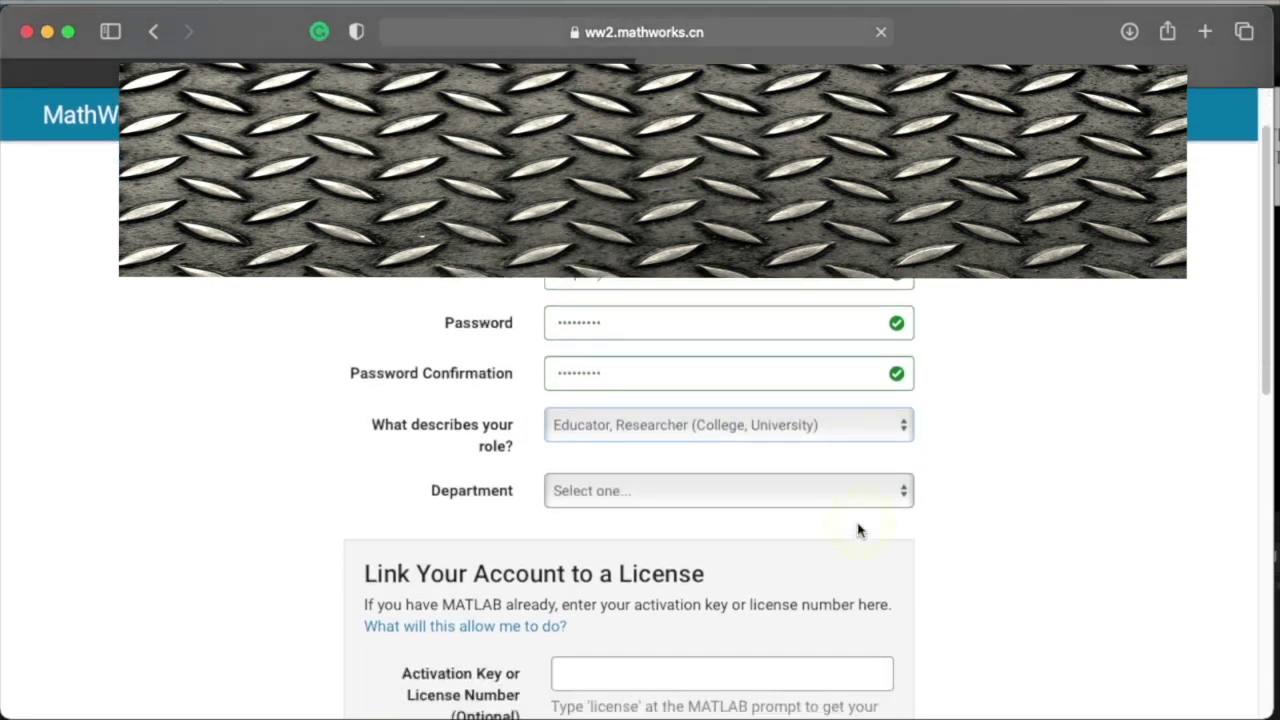
pyautogui.click(867, 498)
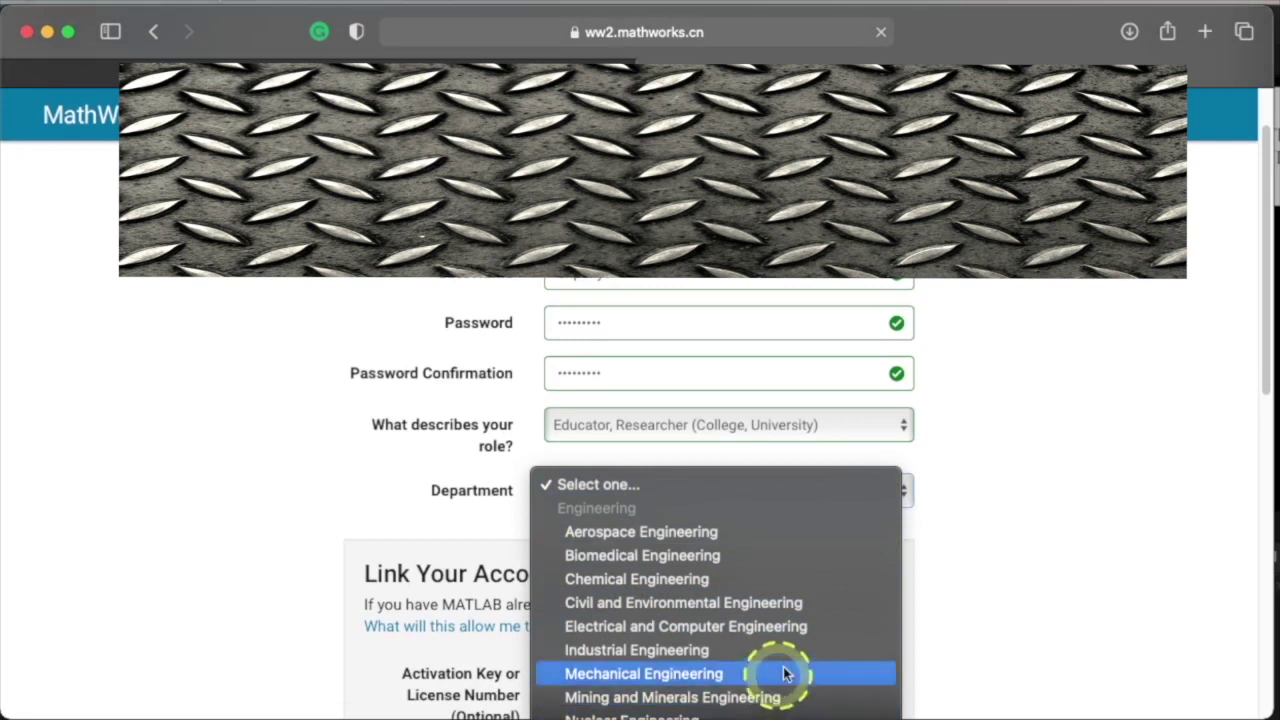
pyautogui.click(840, 628)
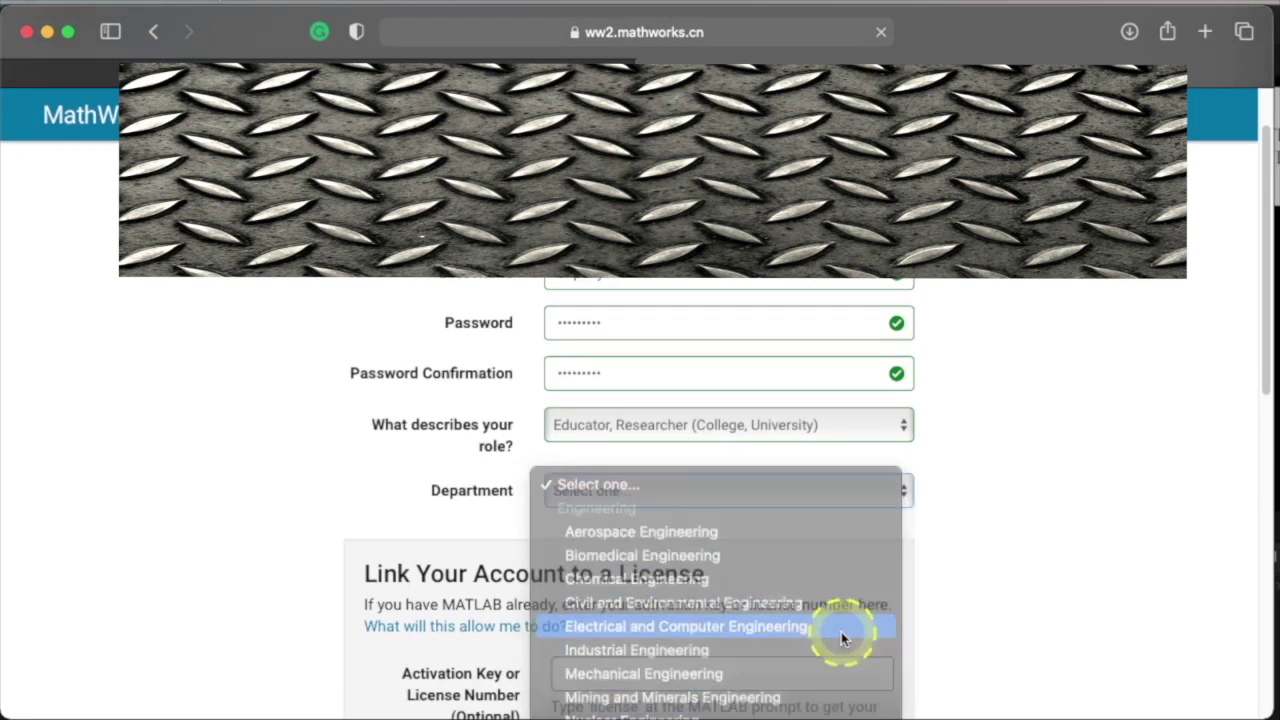
pyautogui.scroll(-2, 966, 551)
pyautogui.scroll(-10, 968, 551)
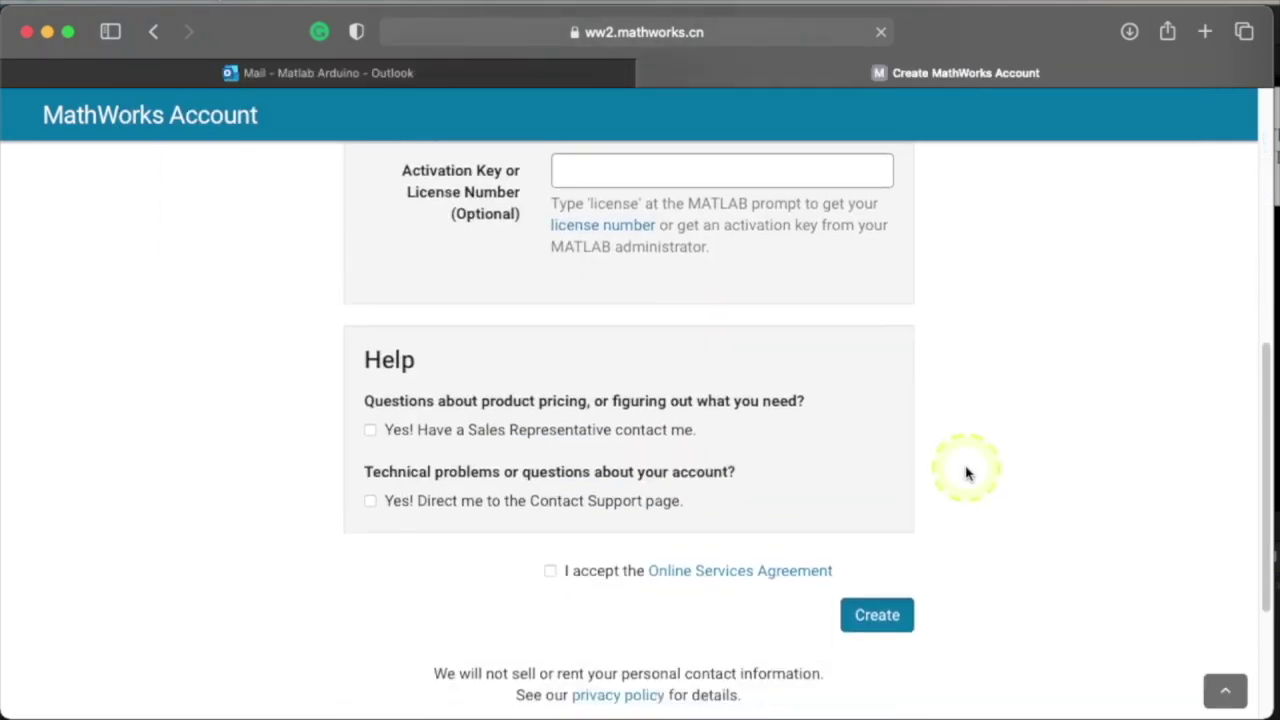
# - Accept the Online Services Agreement, create the account, and decline Safari's password saving
pyautogui.click(551, 572)
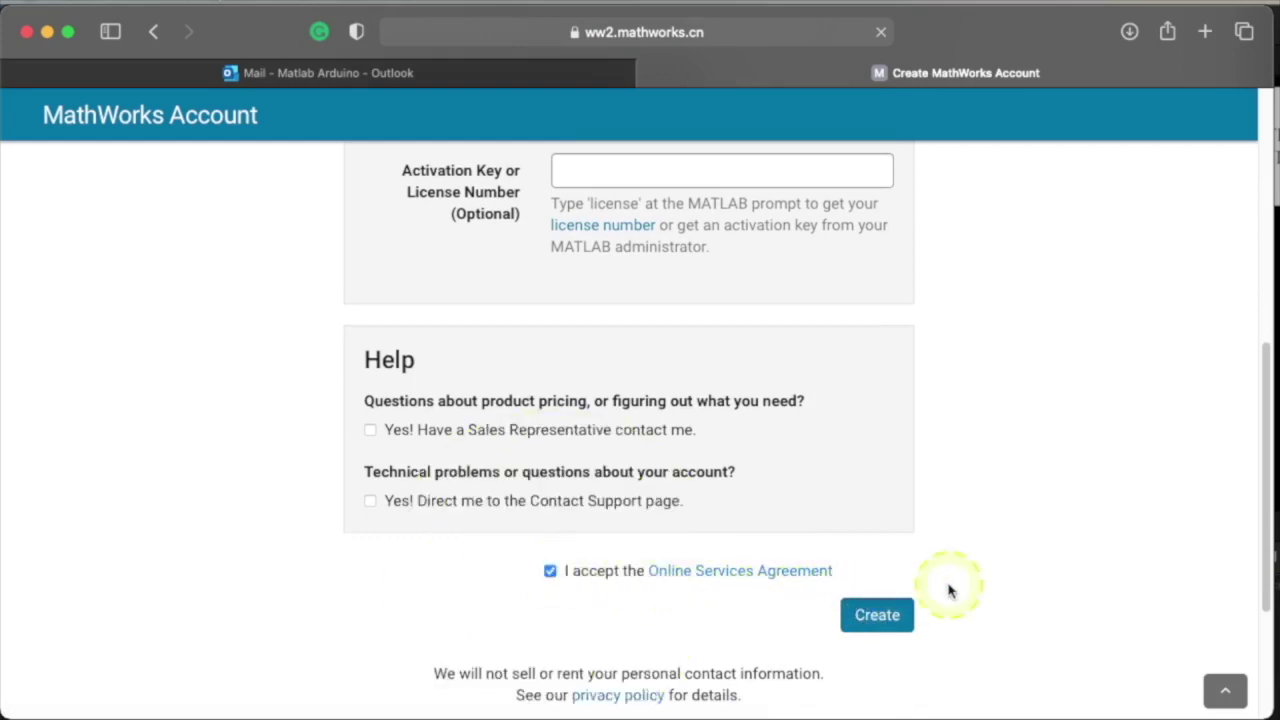
pyautogui.scroll(-1, 950, 590)
pyautogui.click(876, 590)
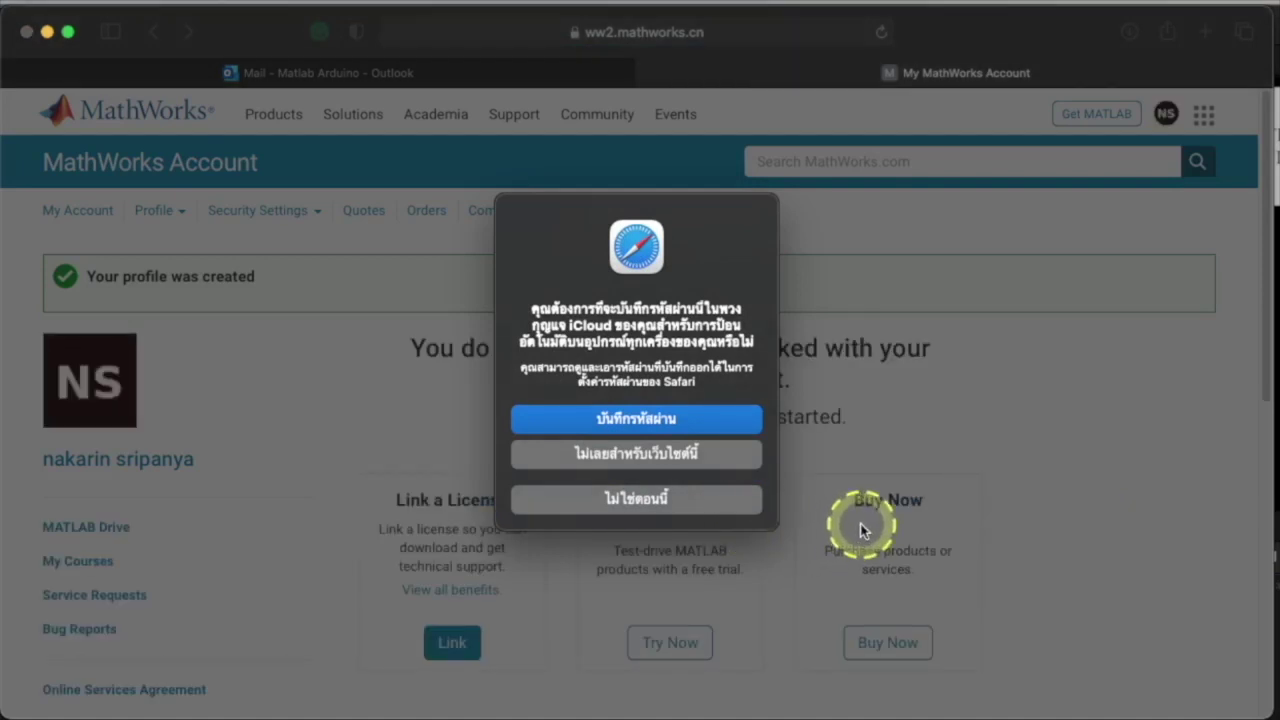
pyautogui.click(725, 502)
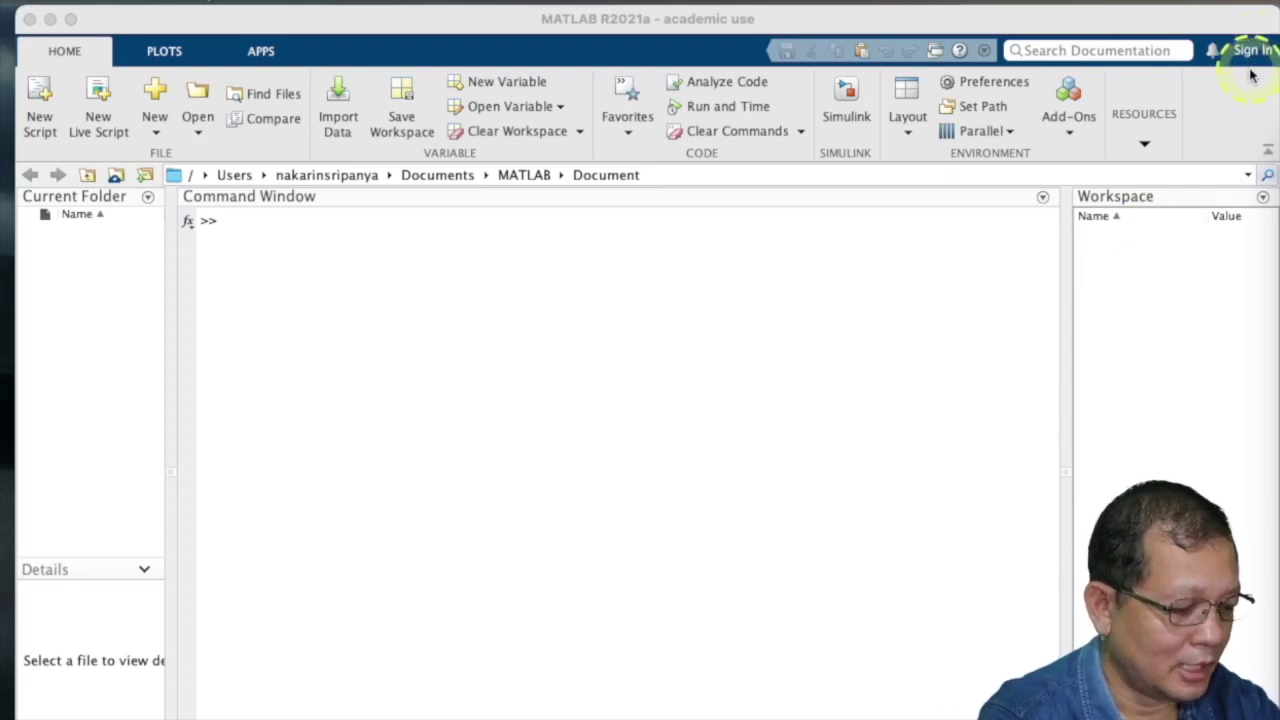
# - Sign in to MATLAB with the new account's e-mail and password
pyautogui.hotkey('ctrl', 'alt', 'm')
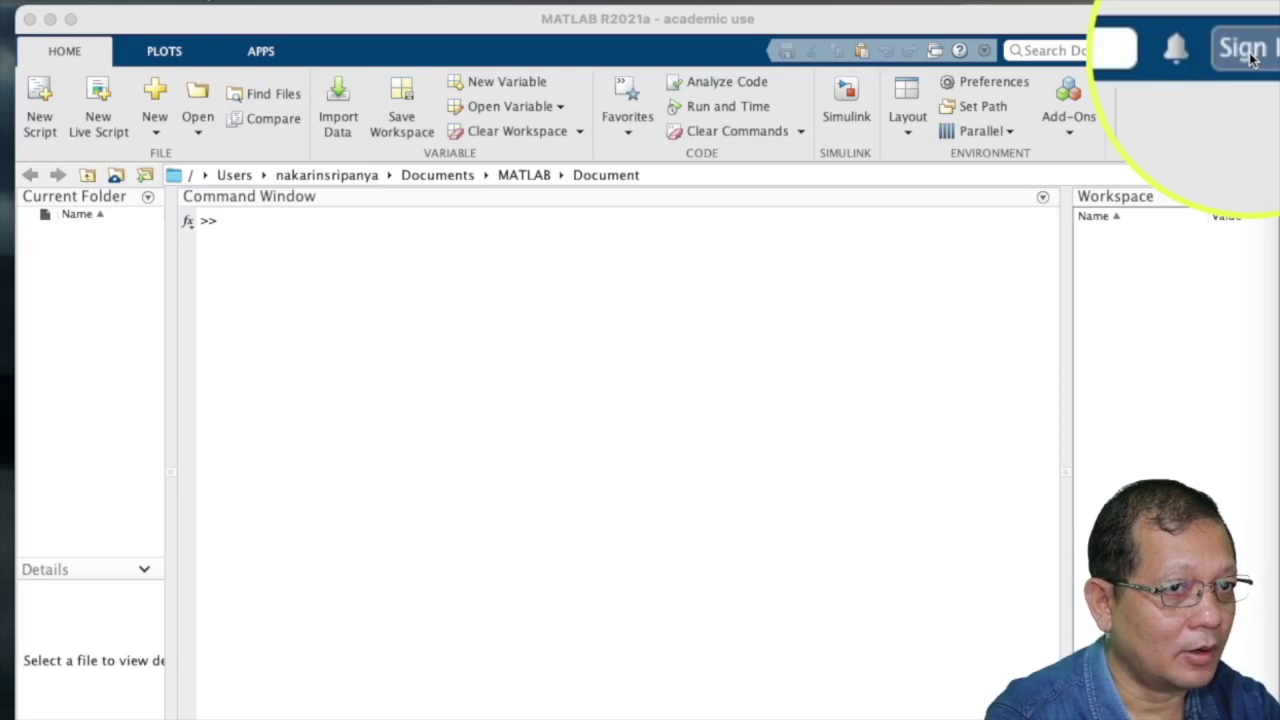
pyautogui.hotkey('ctrl', 'alt', 'm')
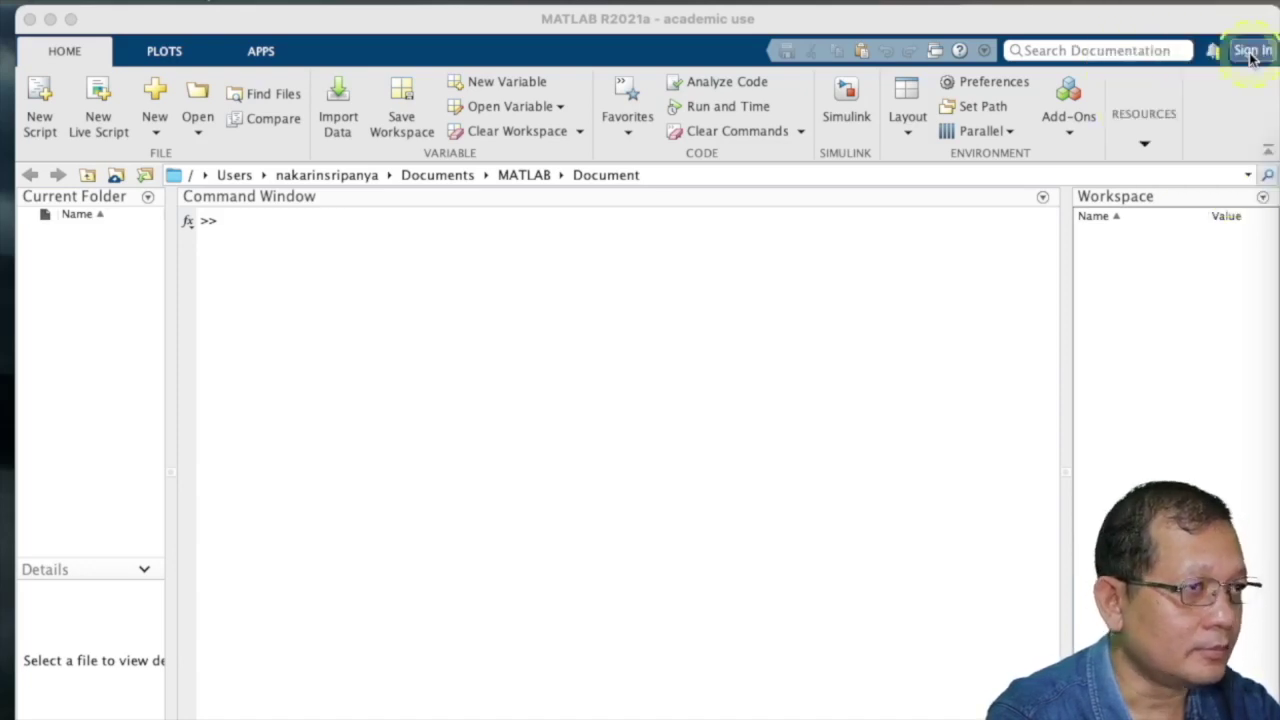
pyautogui.hotkey('ctrl', 'alt', 'm')
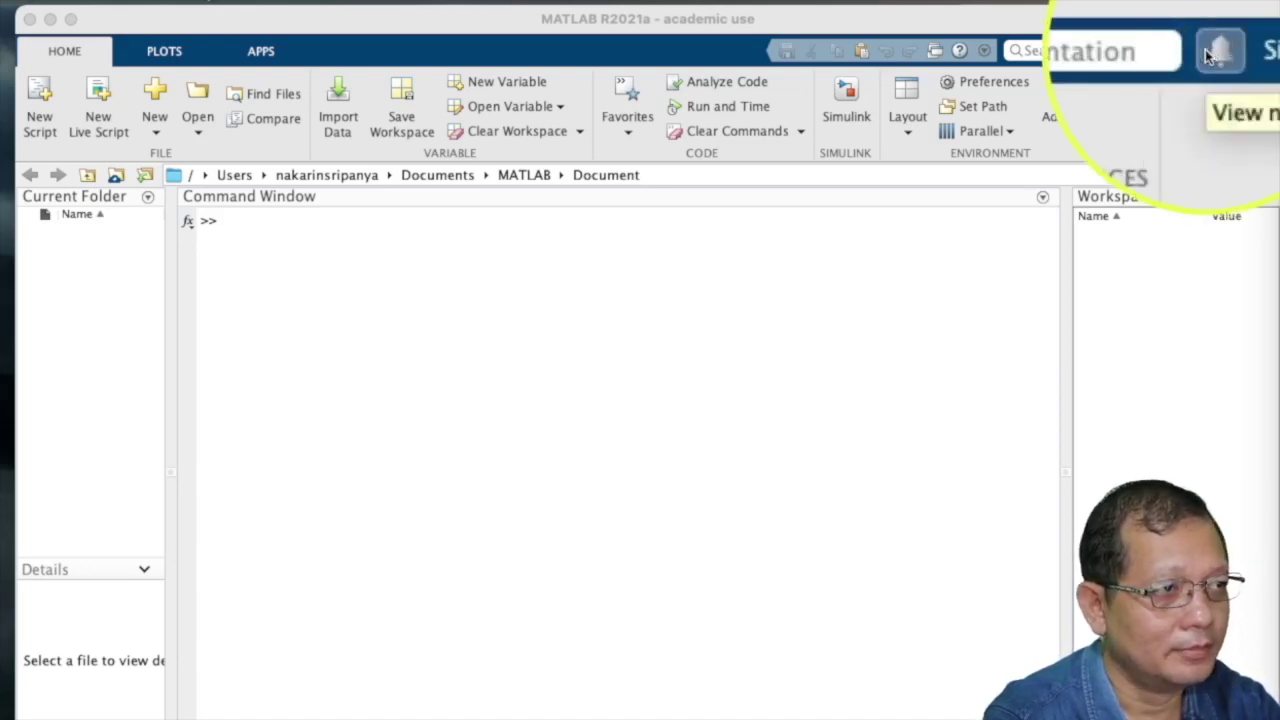
pyautogui.hotkey('ctrl', 'alt', 'm')
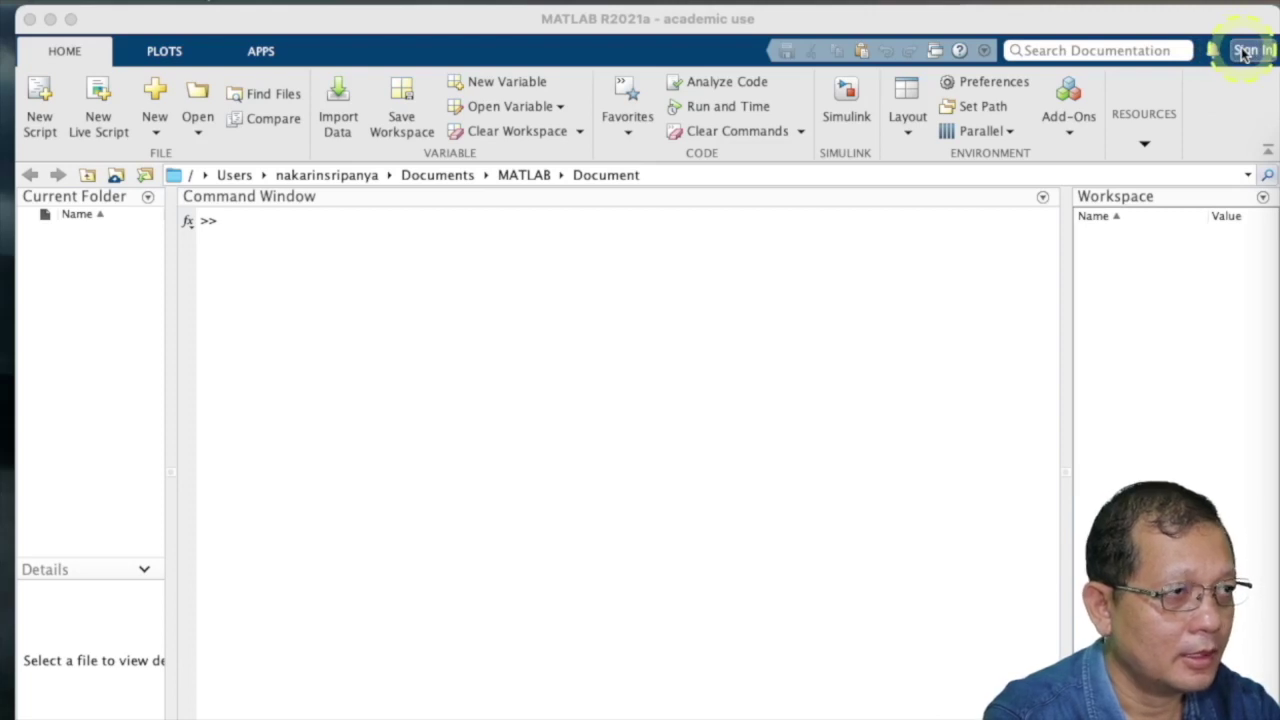
pyautogui.click(1245, 51)
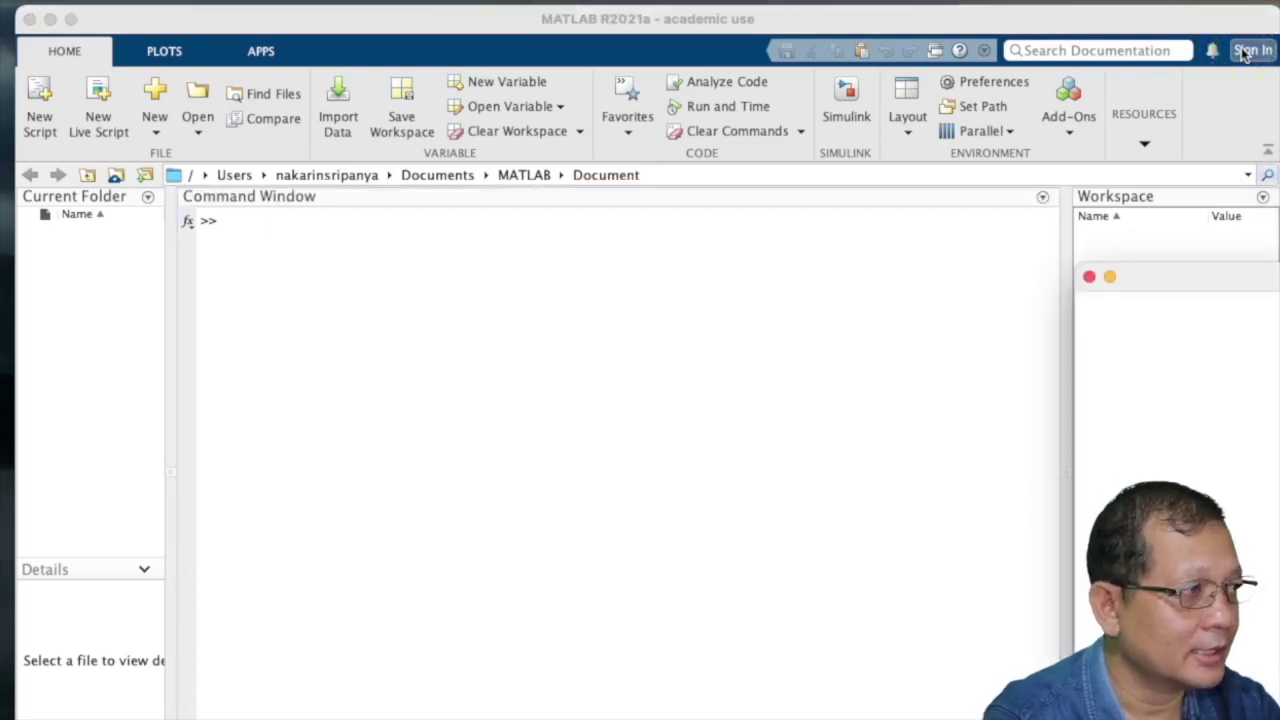
pyautogui.moveTo(1270, 276); pyautogui.dragTo(794, 143)
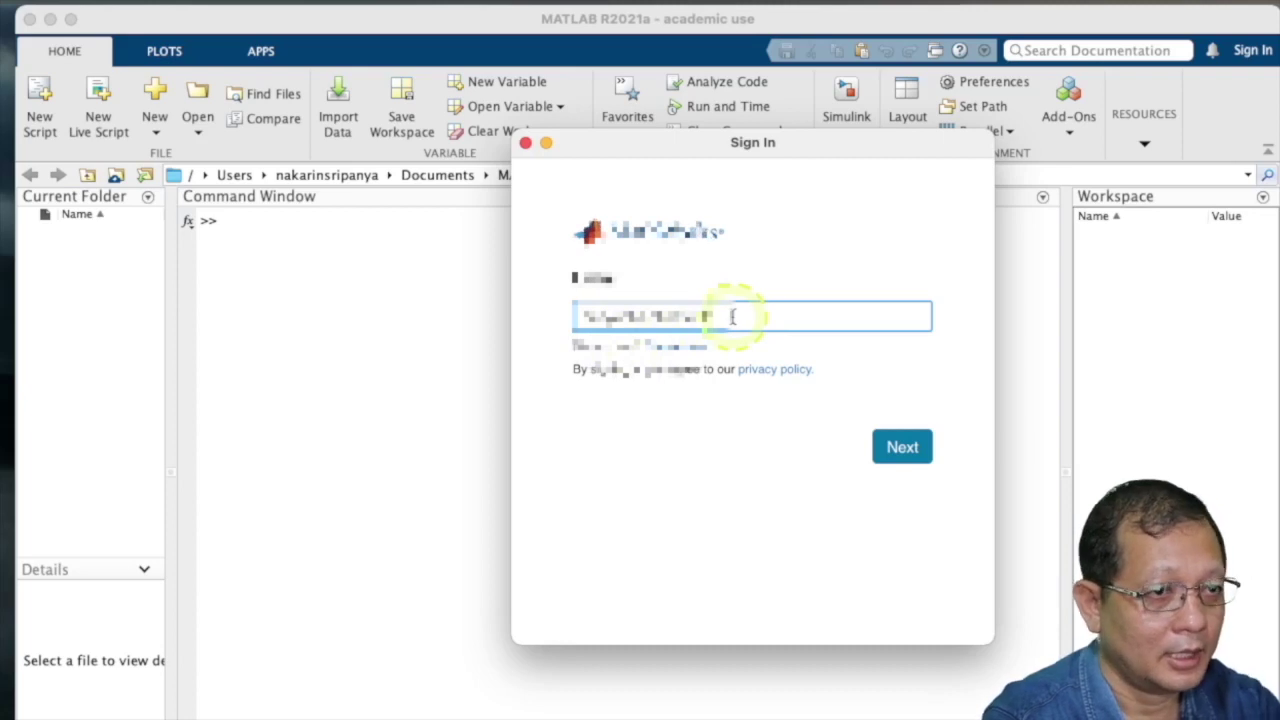
pyautogui.click(902, 449)
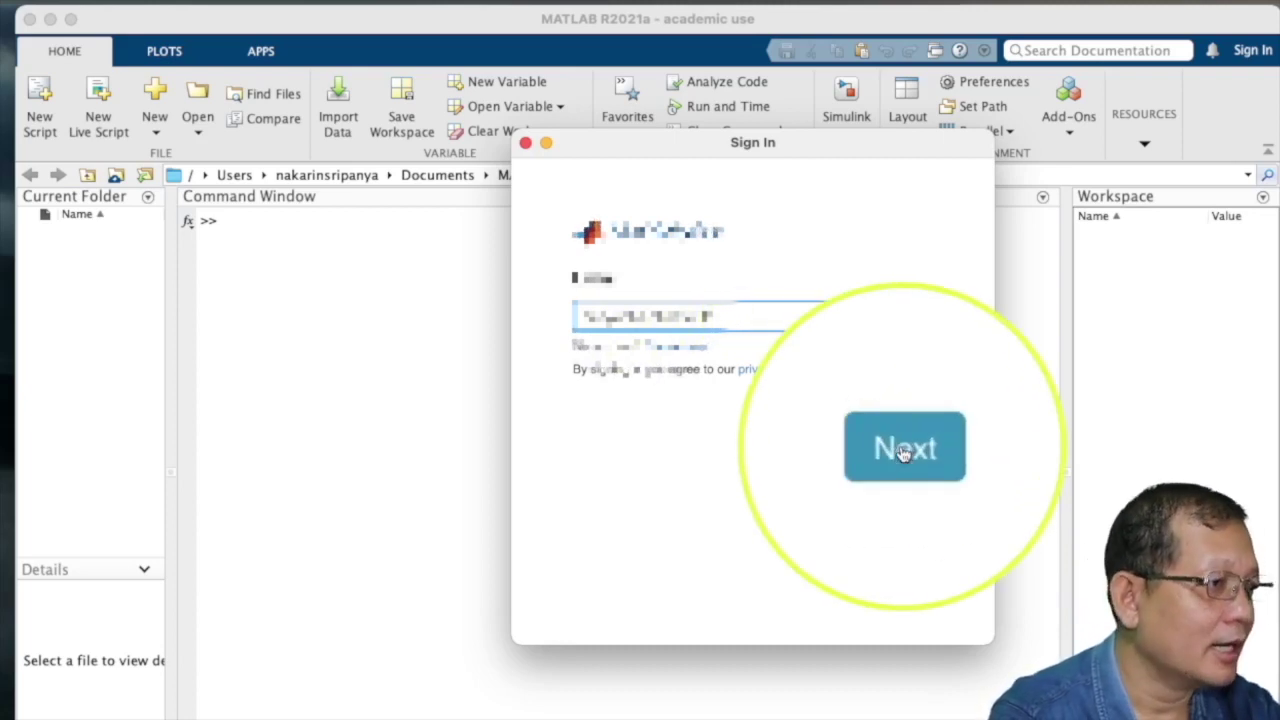
pyautogui.click(724, 332)
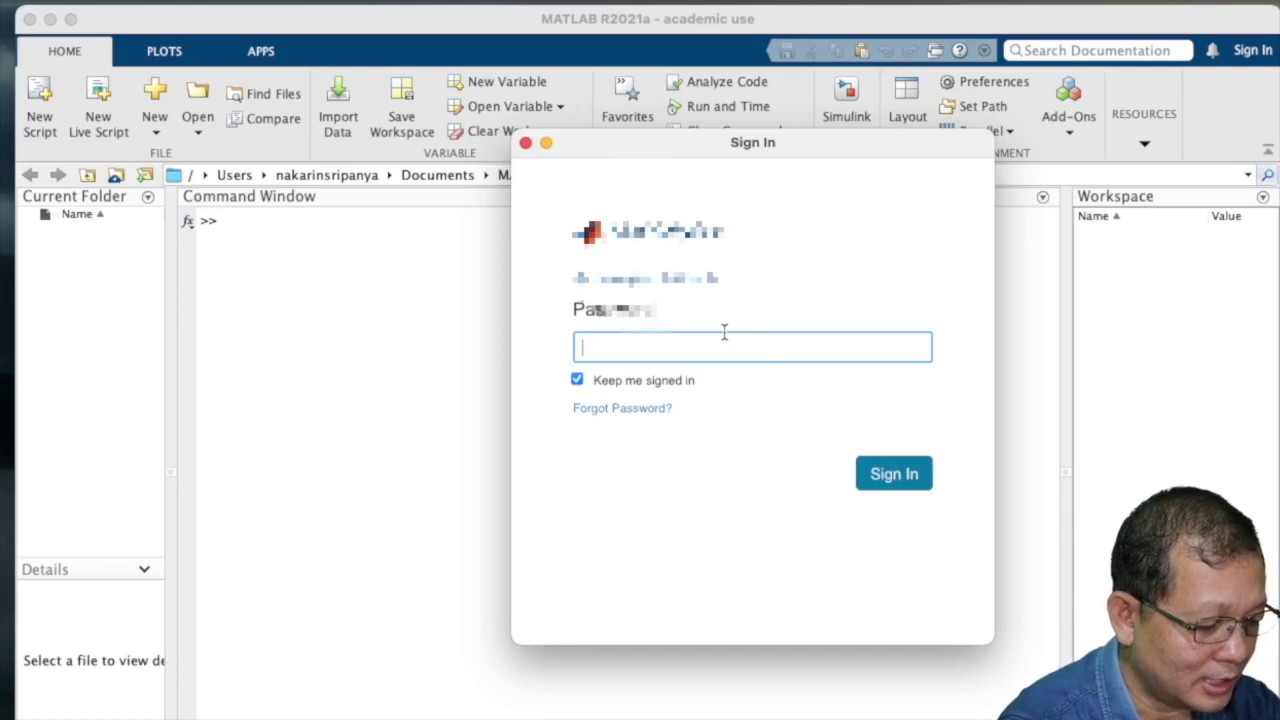
pyautogui.click(724, 332)
pyautogui.write('•••••')
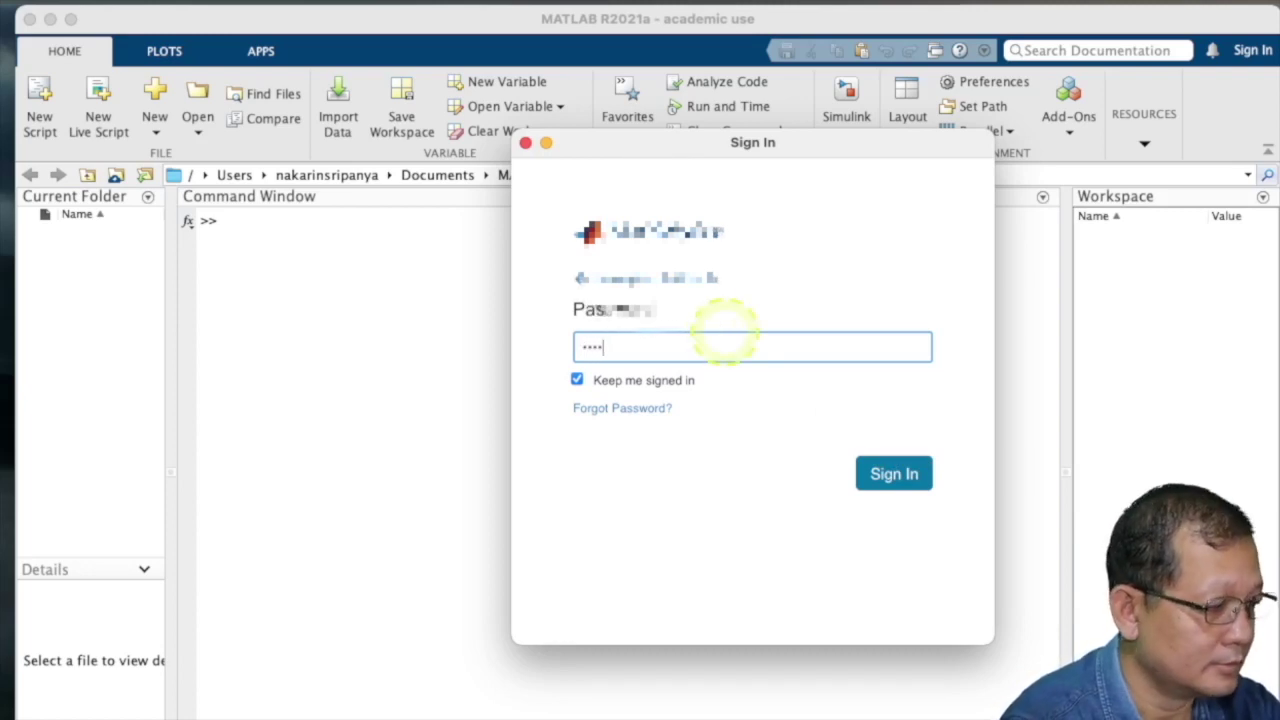
pyautogui.write('••')
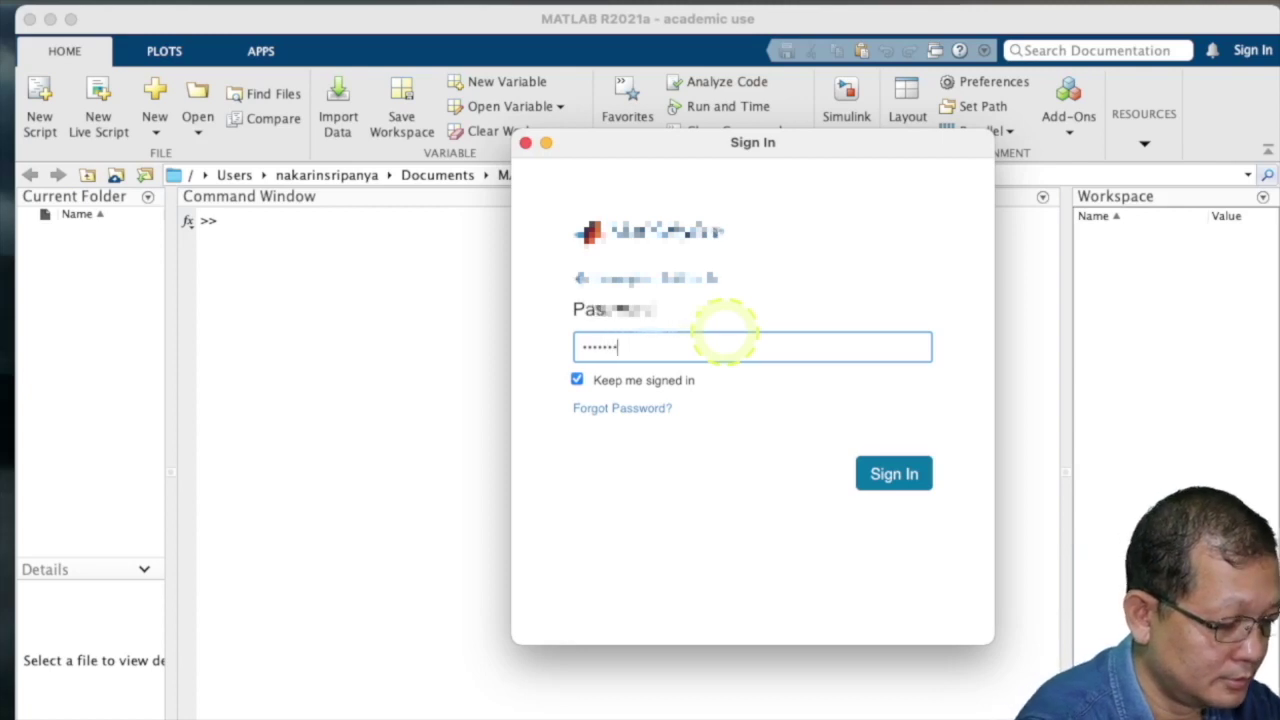
pyautogui.write('••')
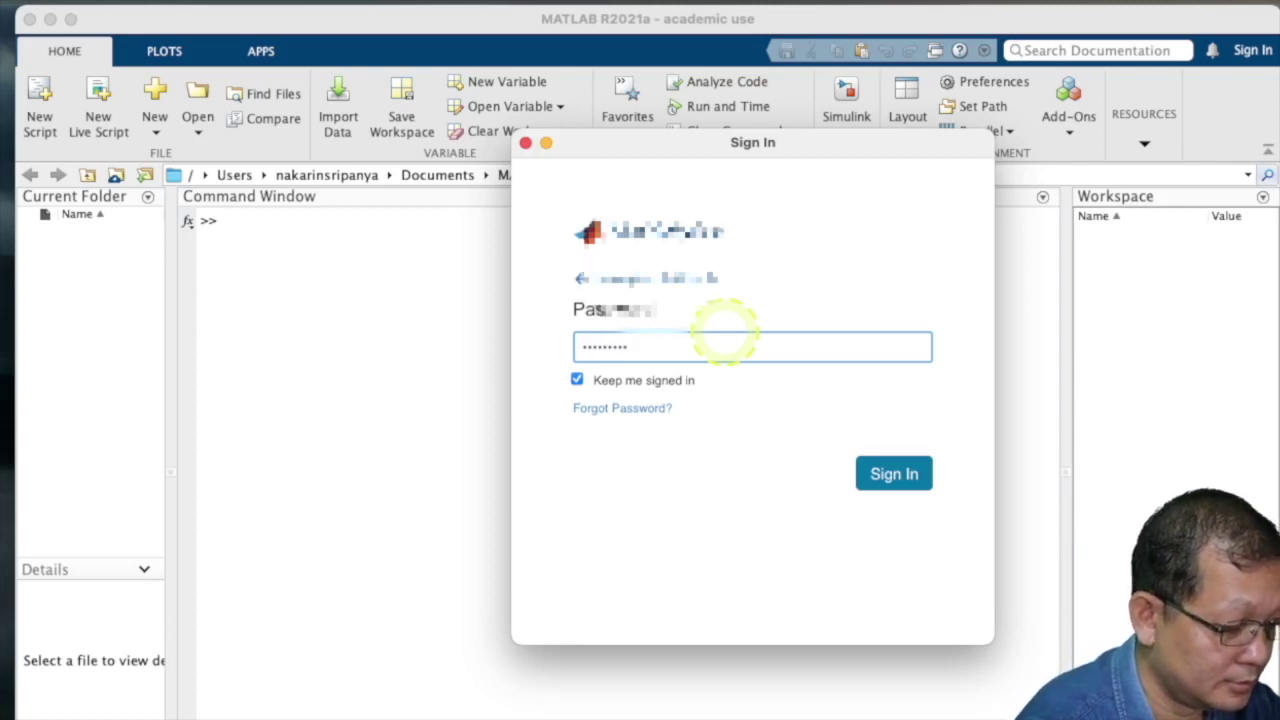
pyautogui.write('•')
pyautogui.click(878, 475)
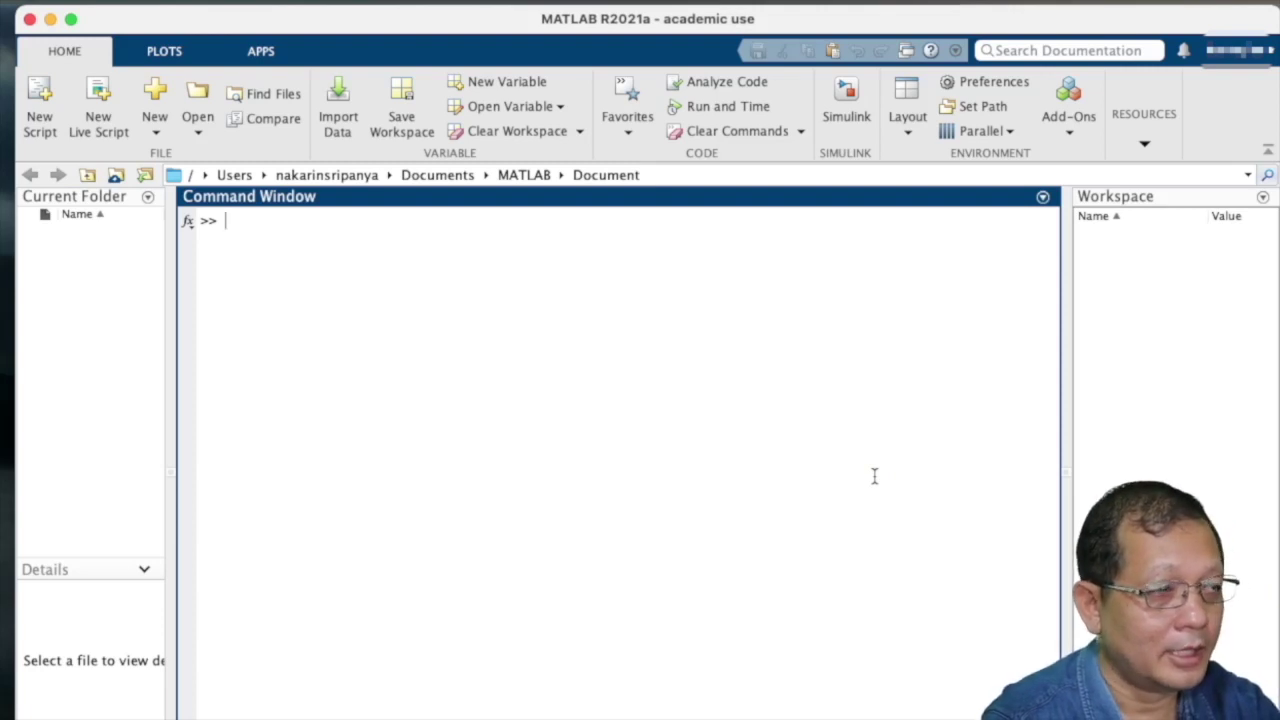
pyautogui.click(867, 491)
pyautogui.click(873, 405)
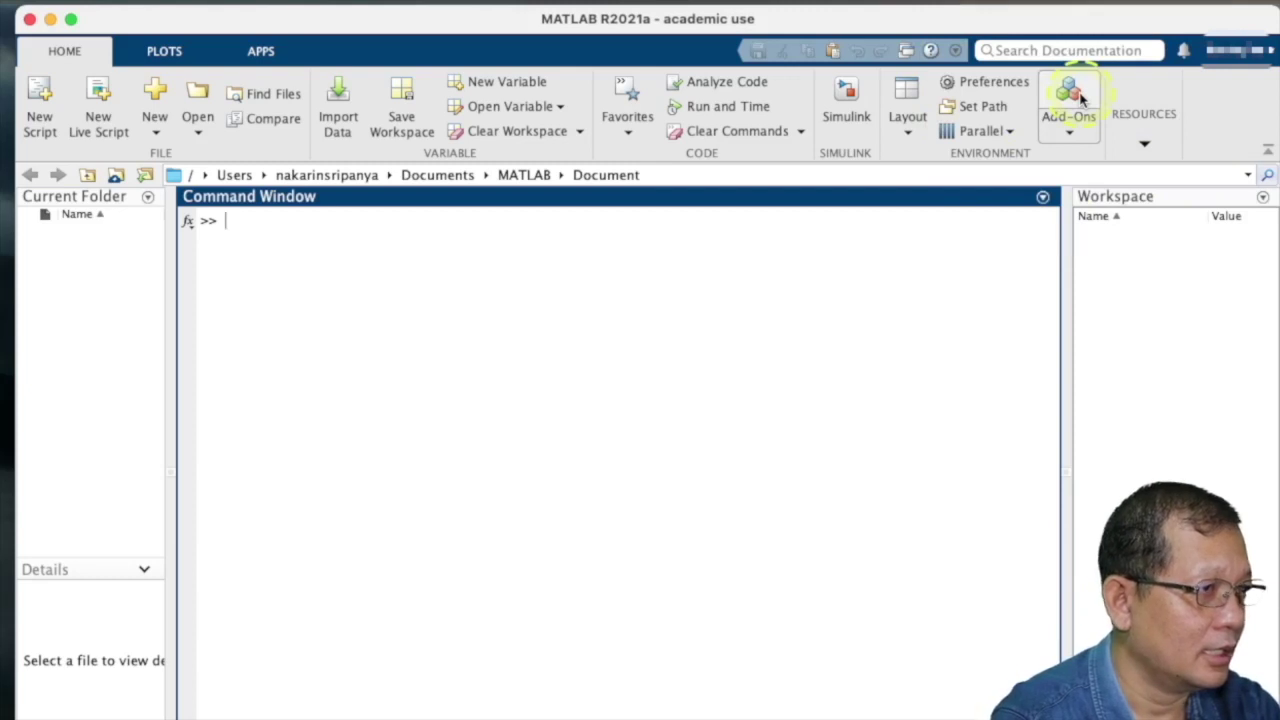
# - Open Add-On Explorer and search for "arduino simulink"
pyautogui.click(1080, 97)
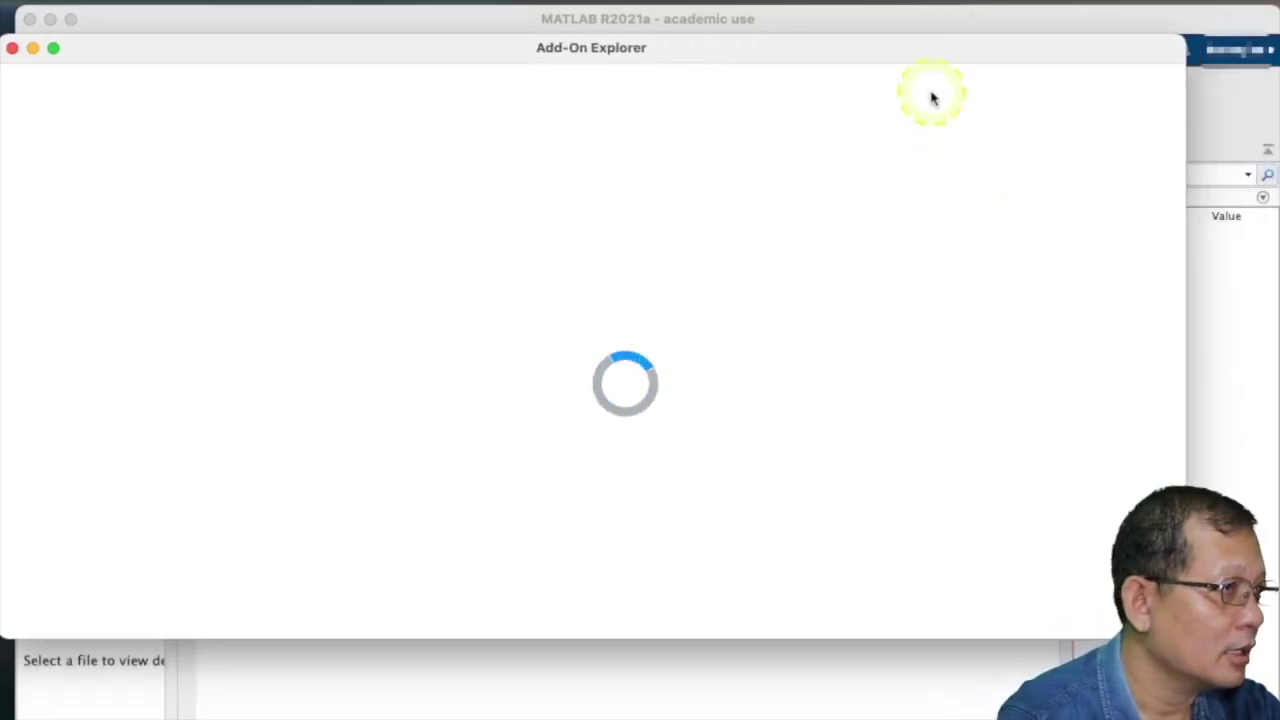
pyautogui.moveTo(920, 46); pyautogui.dragTo(983, 51)
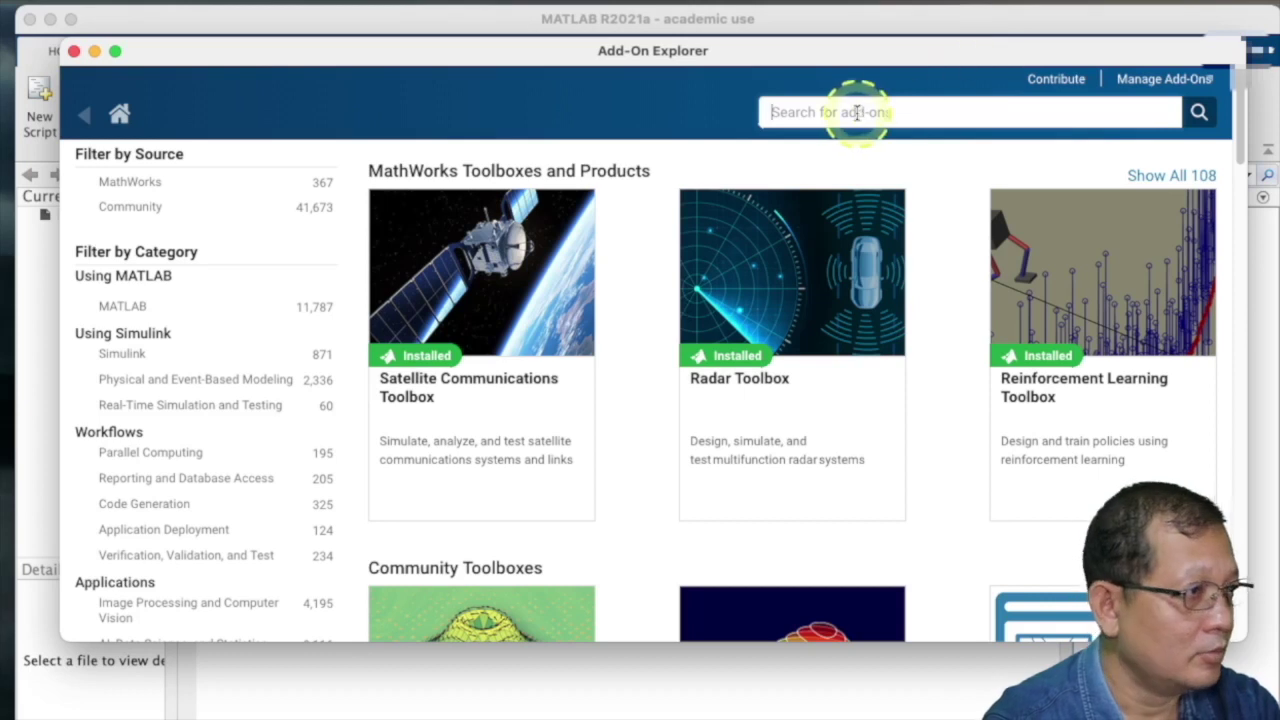
pyautogui.click(843, 113)
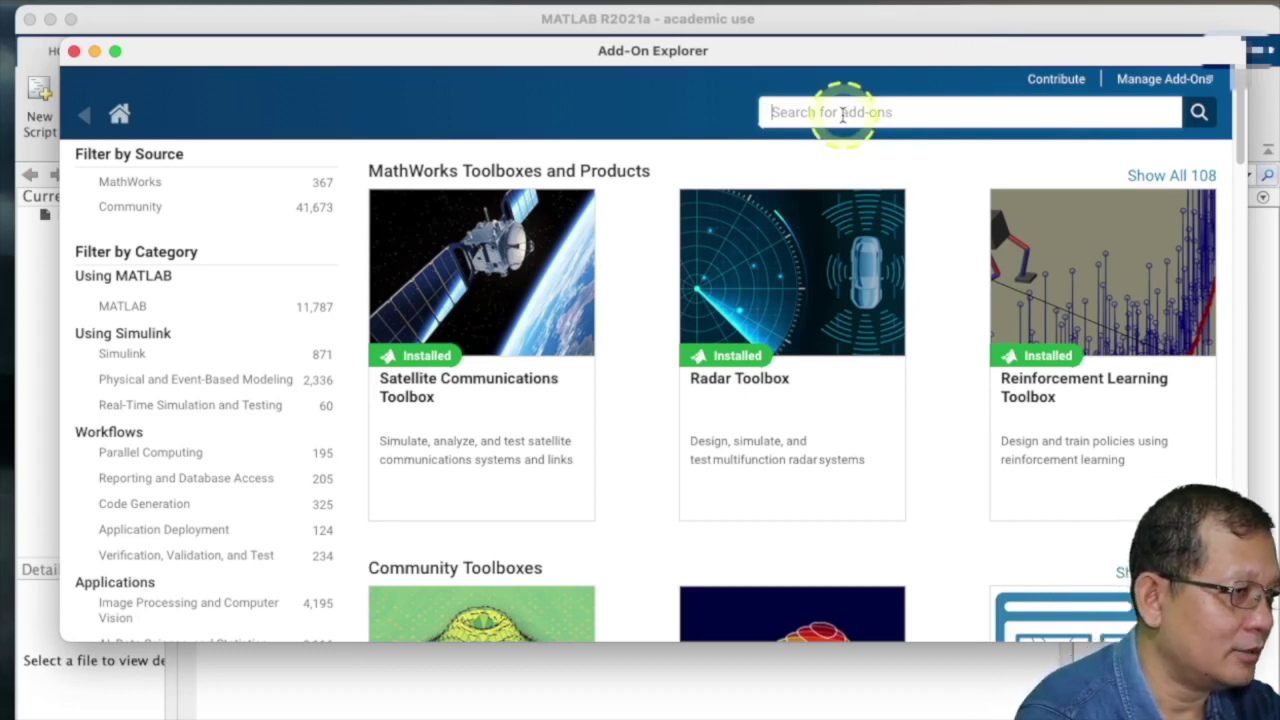
pyautogui.write('ardu')
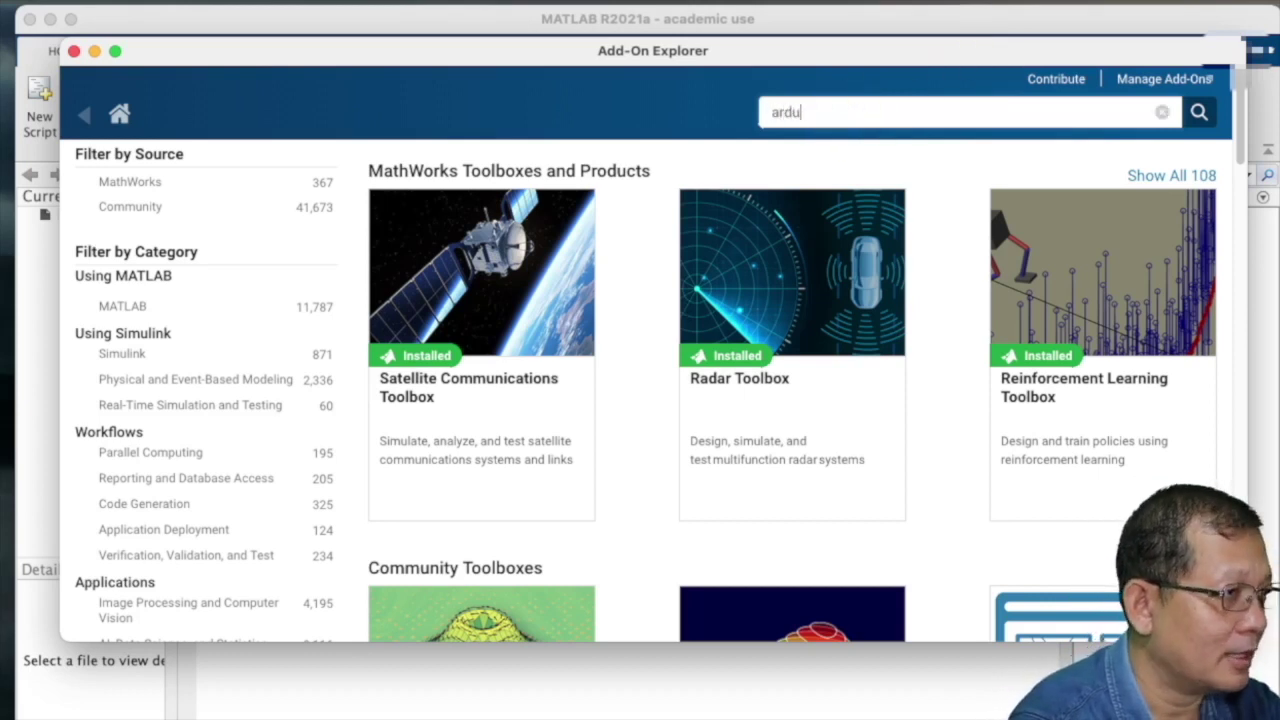
pyautogui.write('ino')
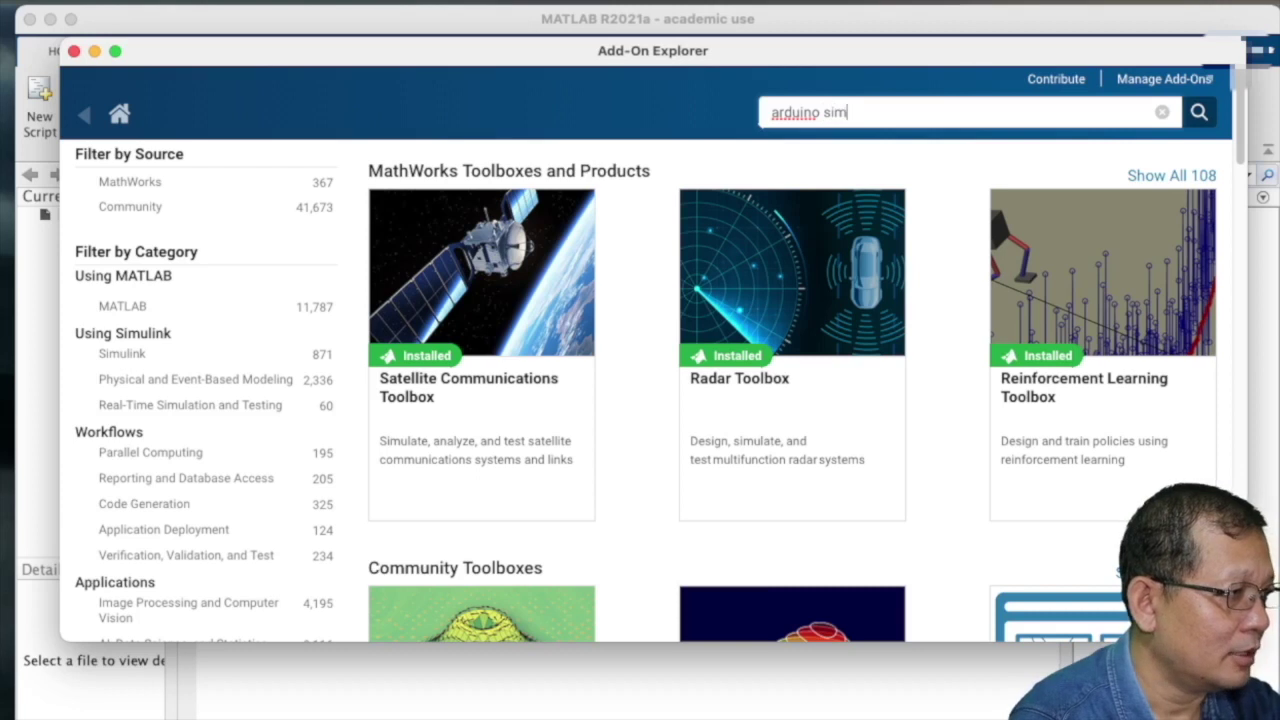
pyautogui.write('simulink')
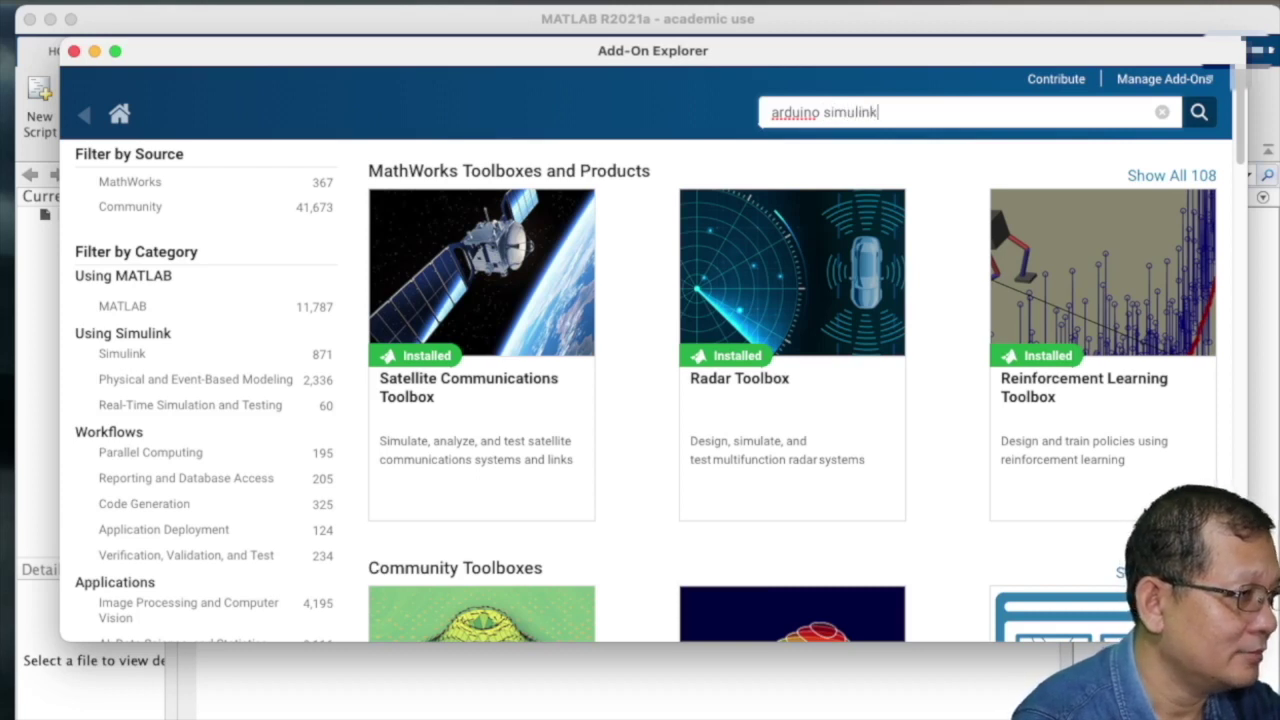
pyautogui.press('Return')
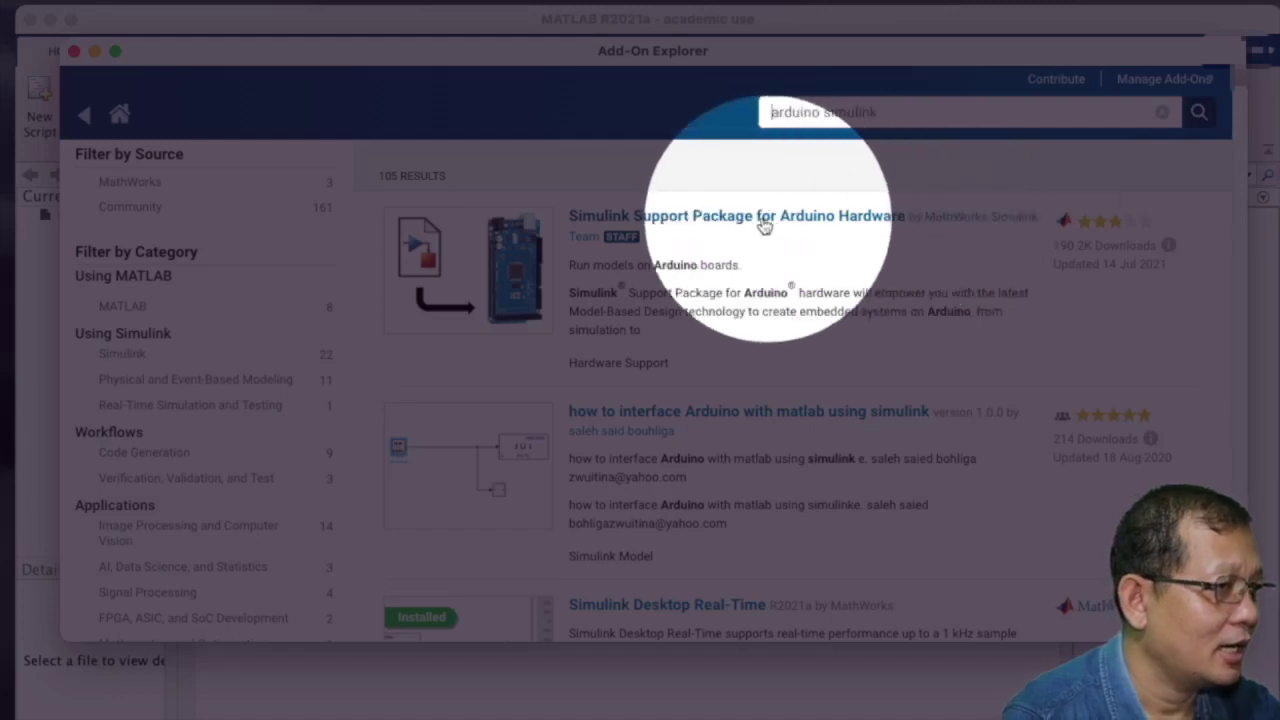
# - Open the Simulink Support Package for Arduino Hardware page and choose Install > Install
pyautogui.click(664, 225)
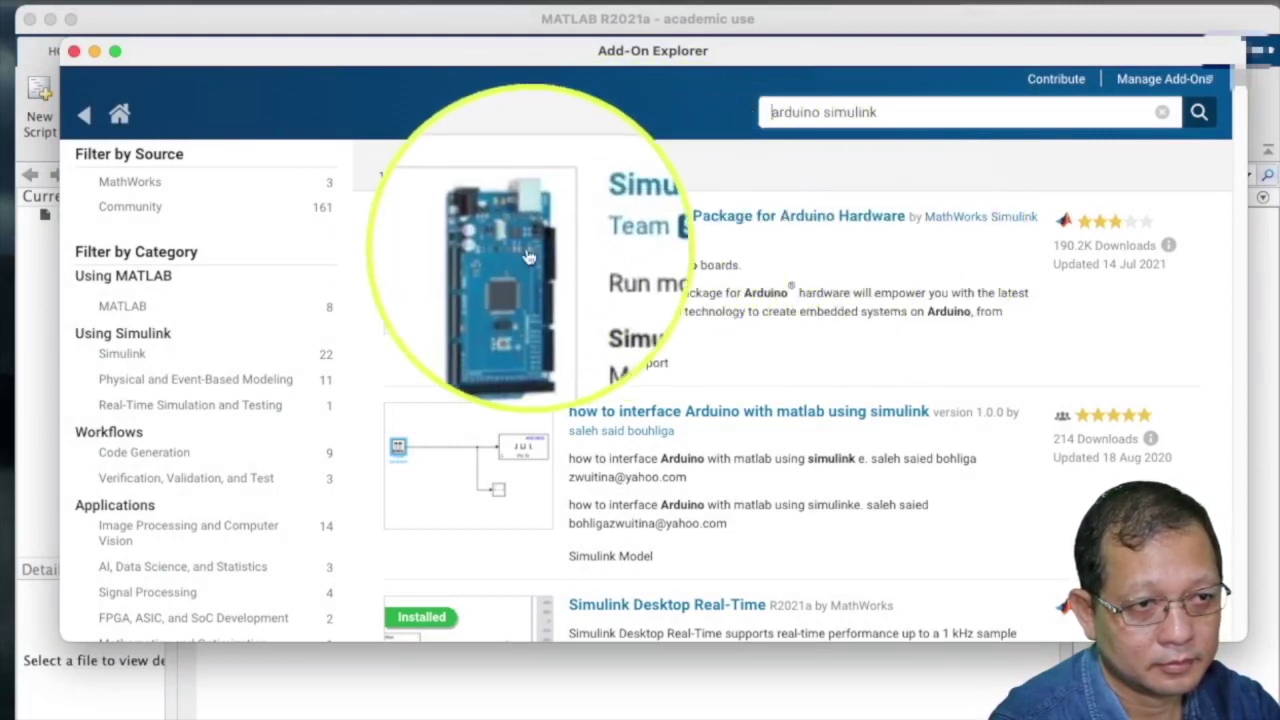
pyautogui.click(538, 255)
pyautogui.moveTo(538, 255); pyautogui.dragTo(746, 249)
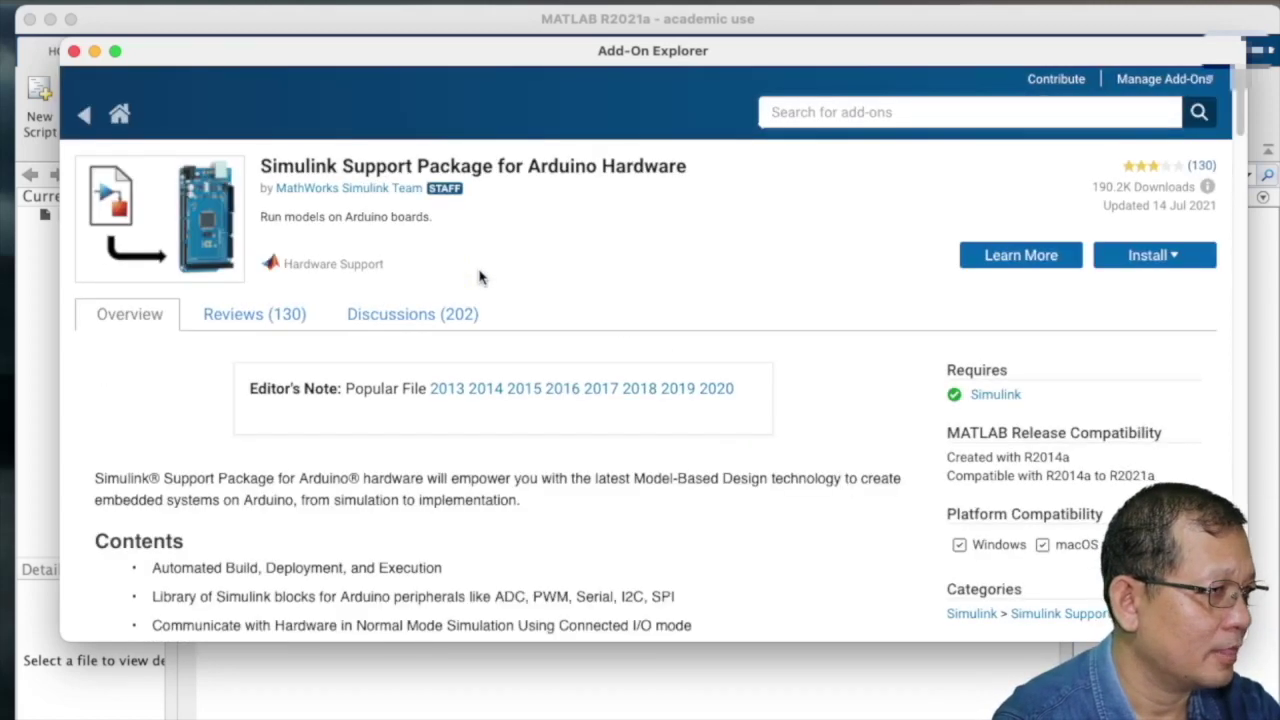
pyautogui.scroll(-1, 732, 310)
pyautogui.scroll(1, 732, 310)
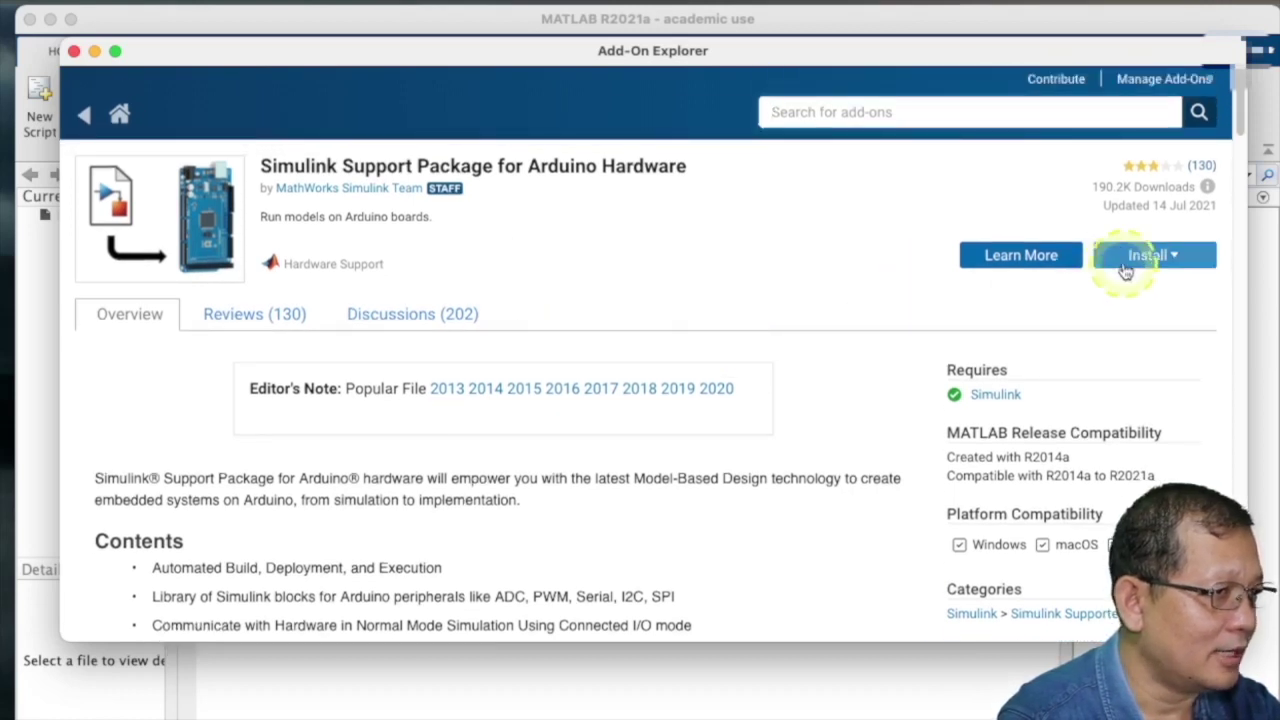
pyautogui.click(1123, 263)
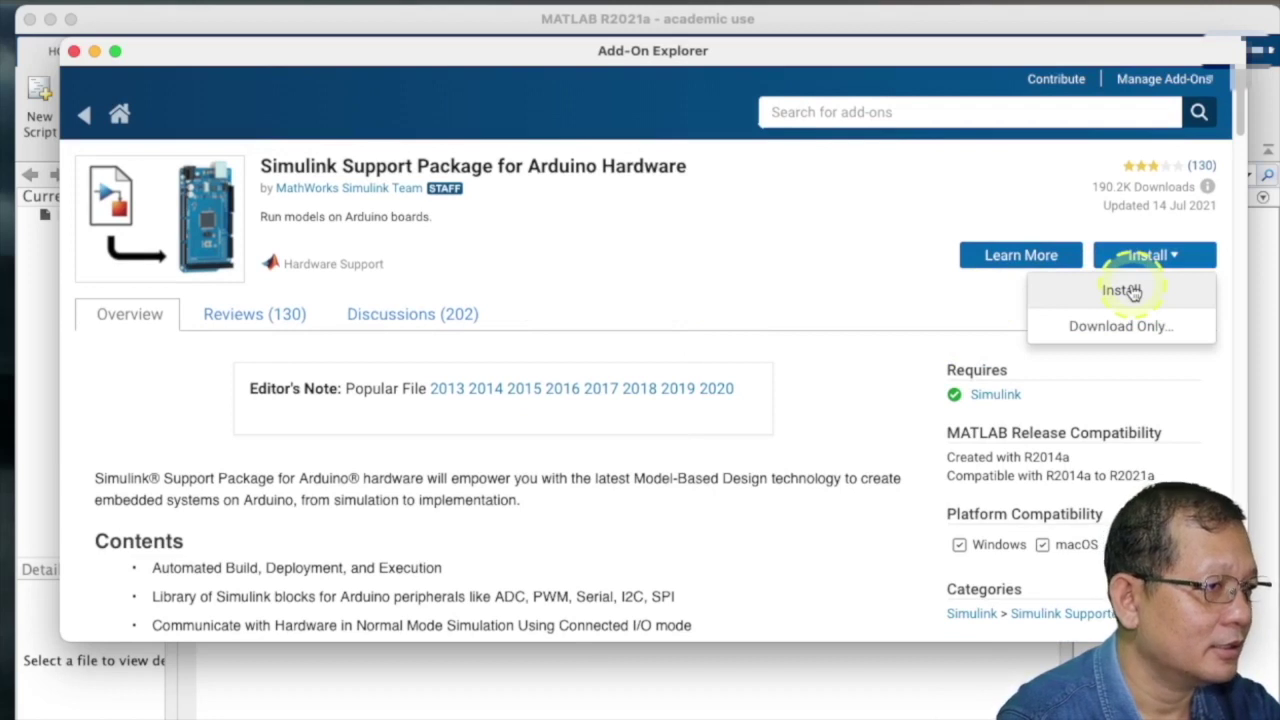
pyautogui.click(1134, 292)
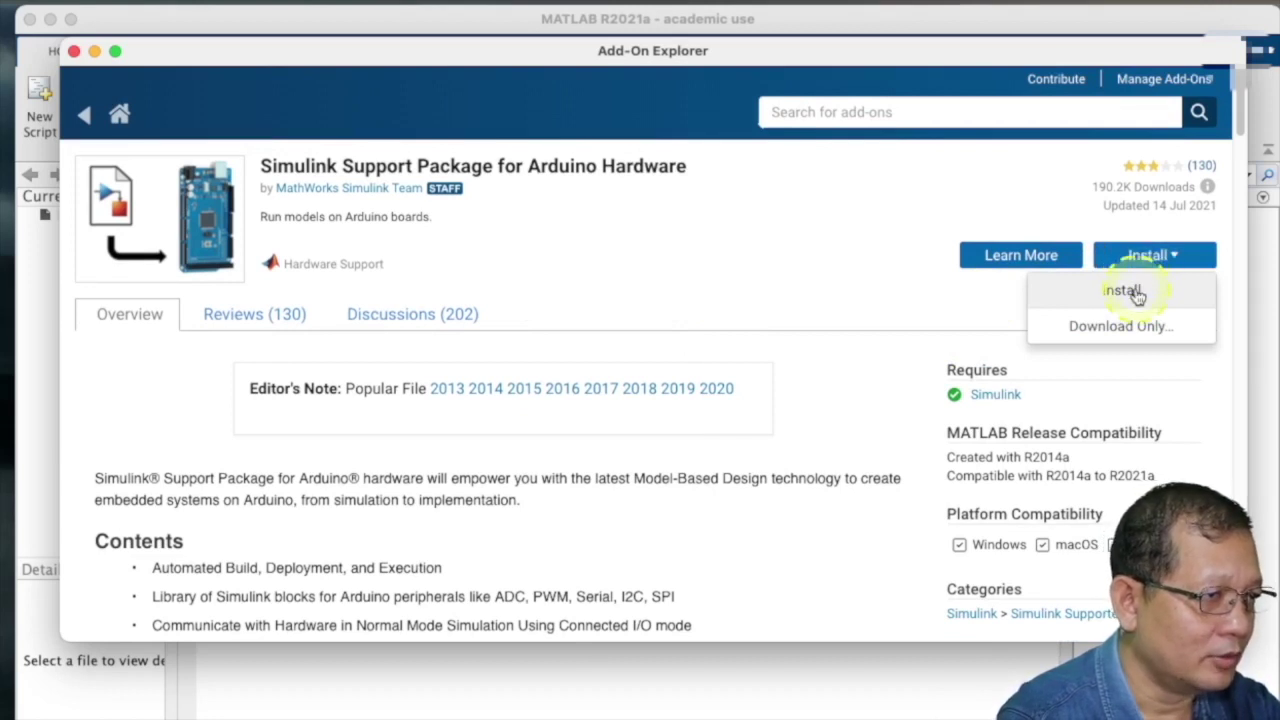
pyautogui.click(1136, 292)
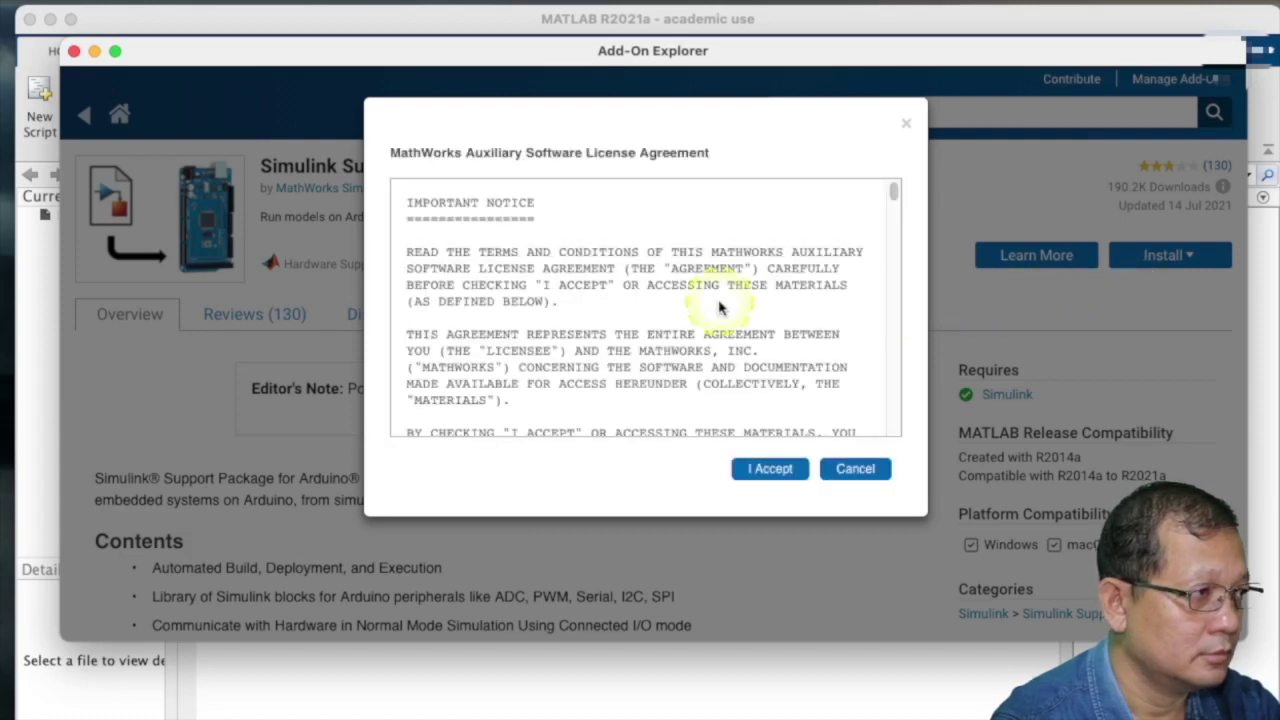
# - Accept the license agreement and continue past the third-party software notice to install
pyautogui.scroll(-20, 713, 308)
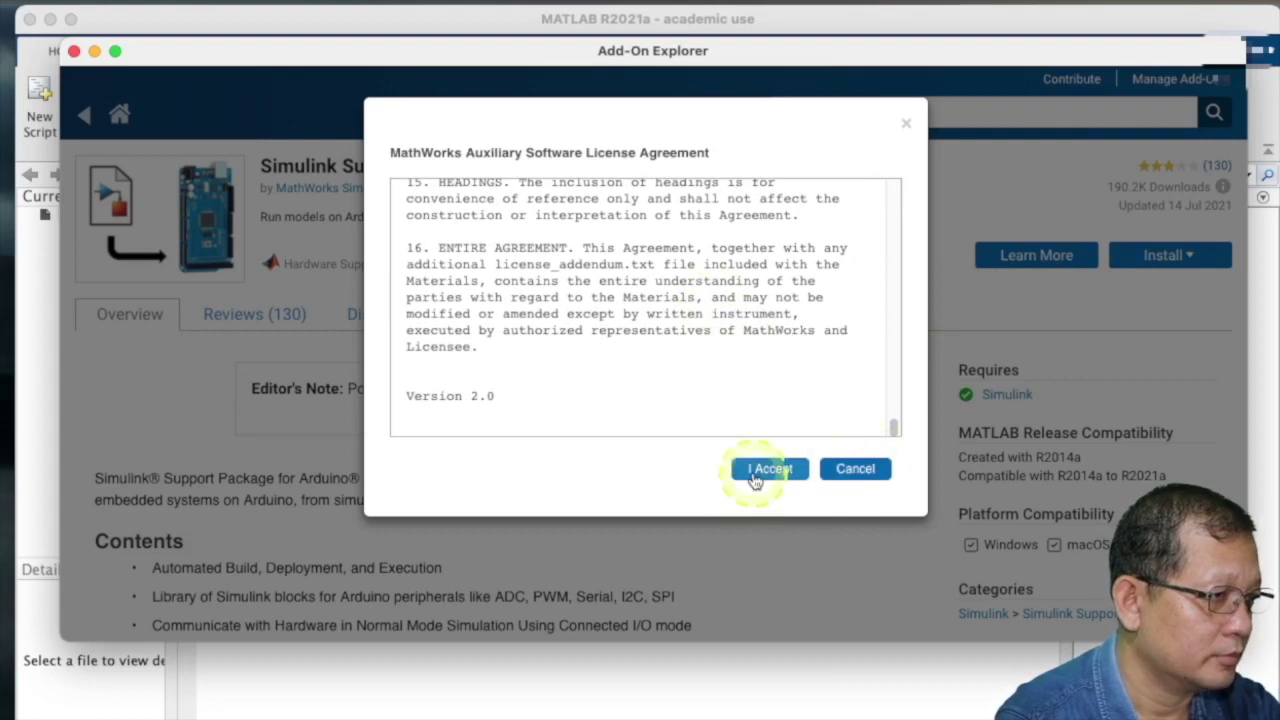
pyautogui.click(755, 476)
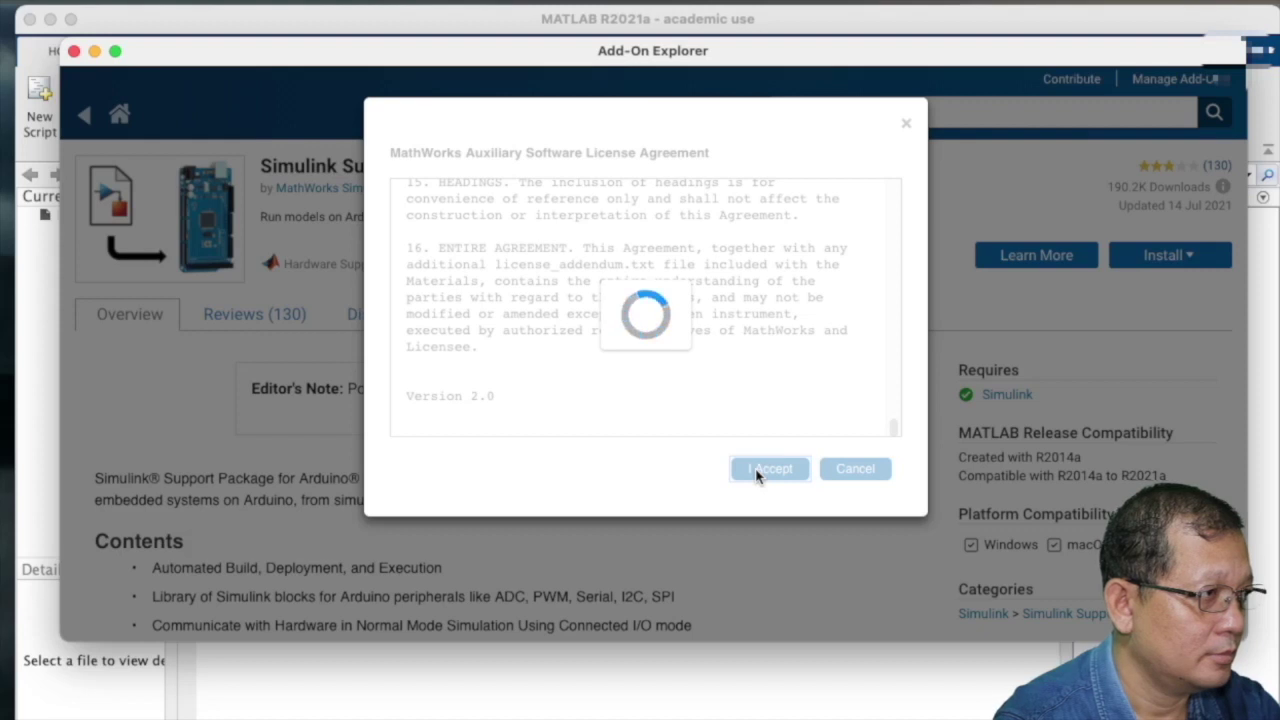
pyautogui.scroll(-3, 794, 363)
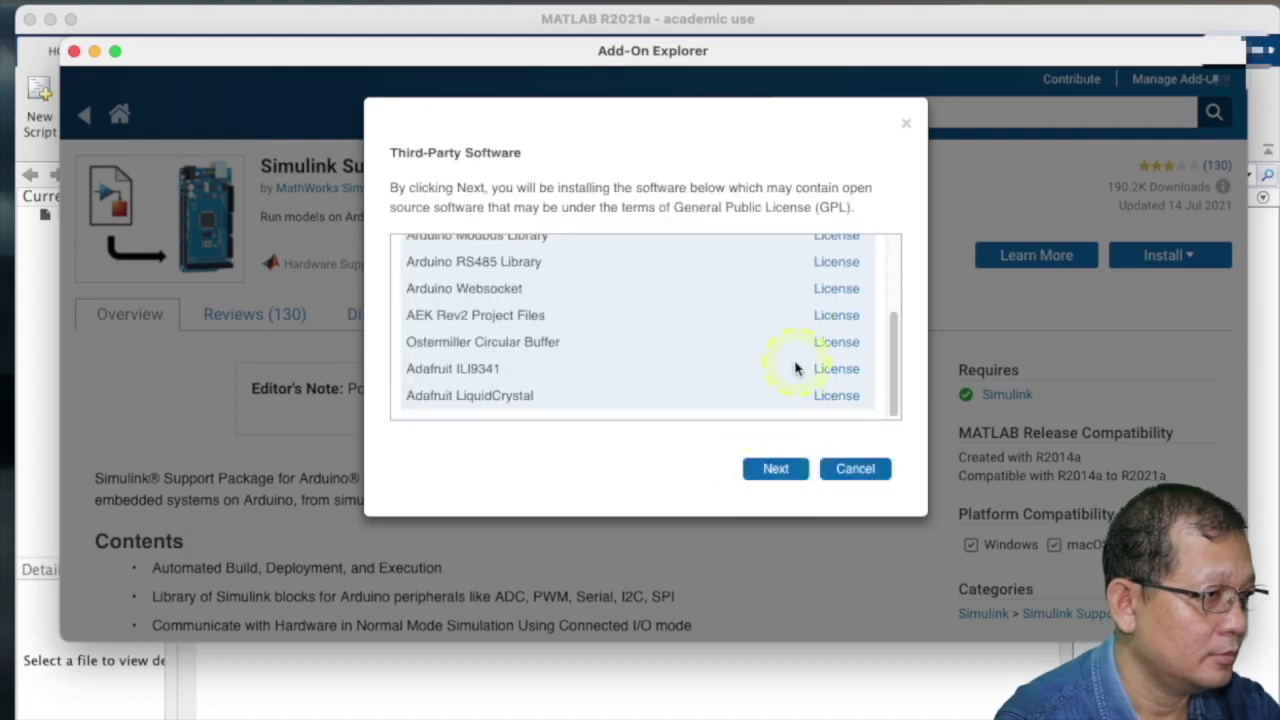
pyautogui.click(772, 474)
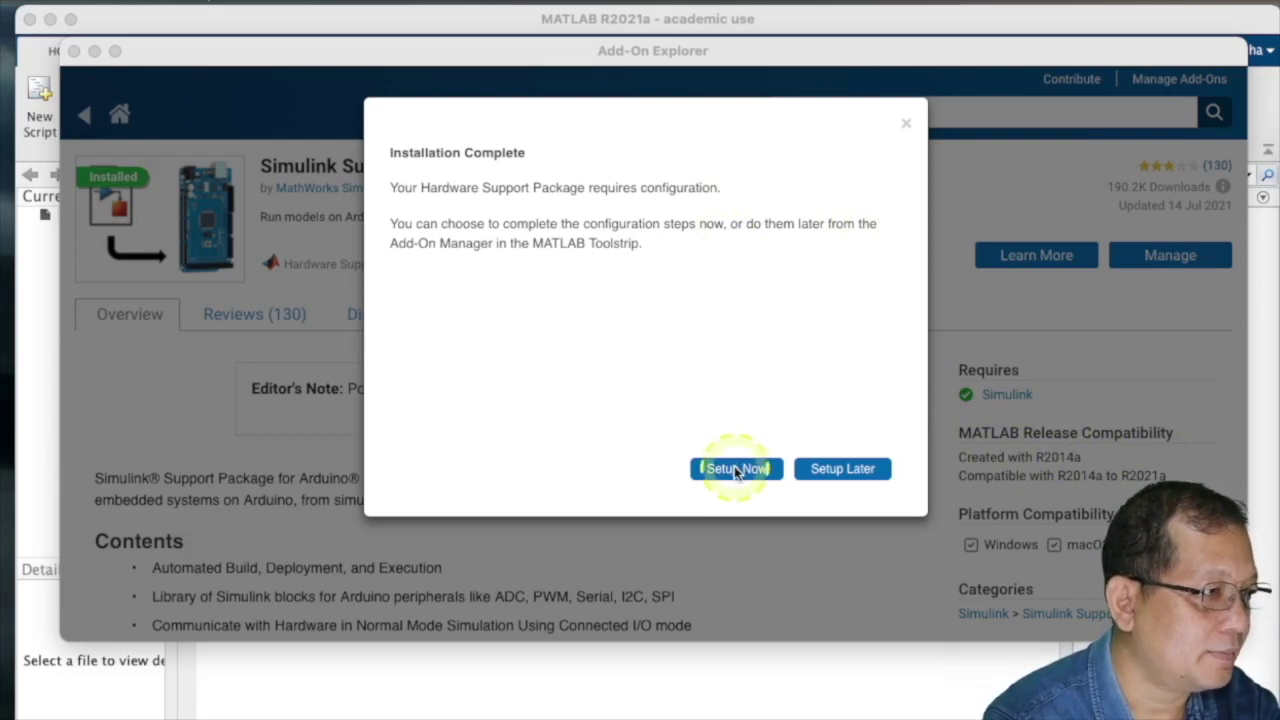
# - Choose Setup Now in the Installation Complete dialog to launch Arduino Hardware Setup
pyautogui.click(736, 470)
pyautogui.click(736, 470)
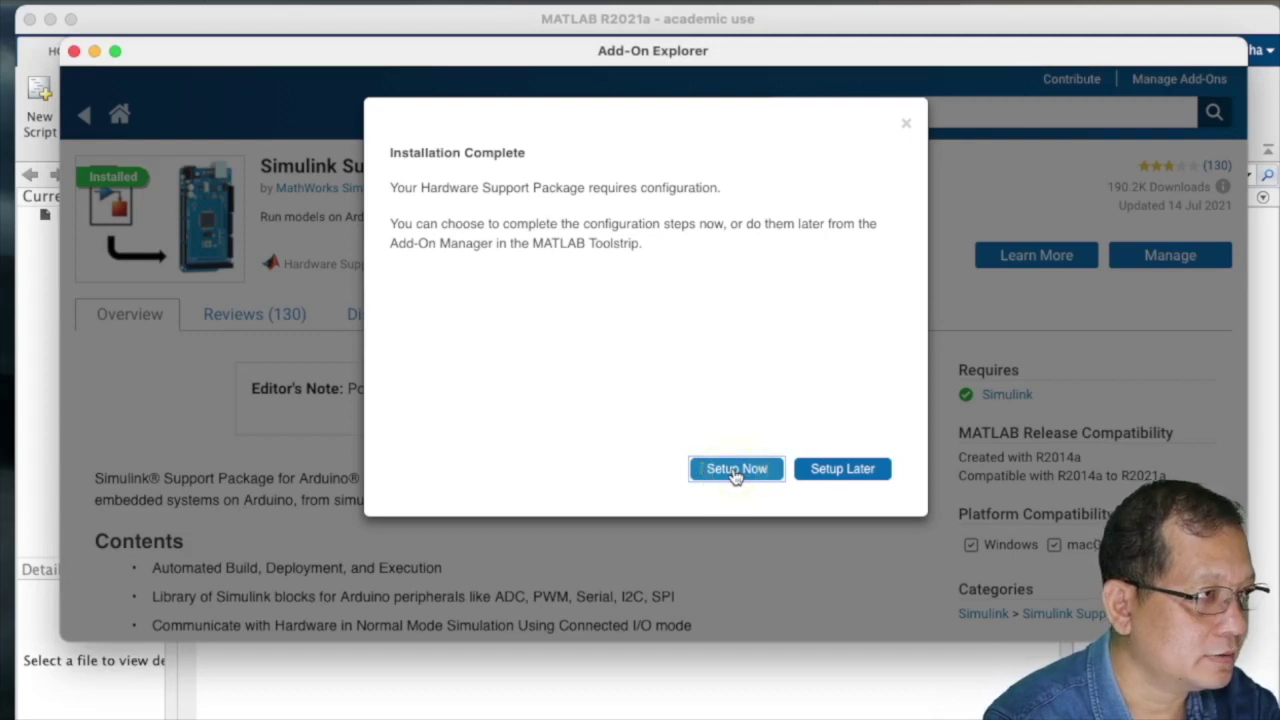
pyautogui.click(738, 470)
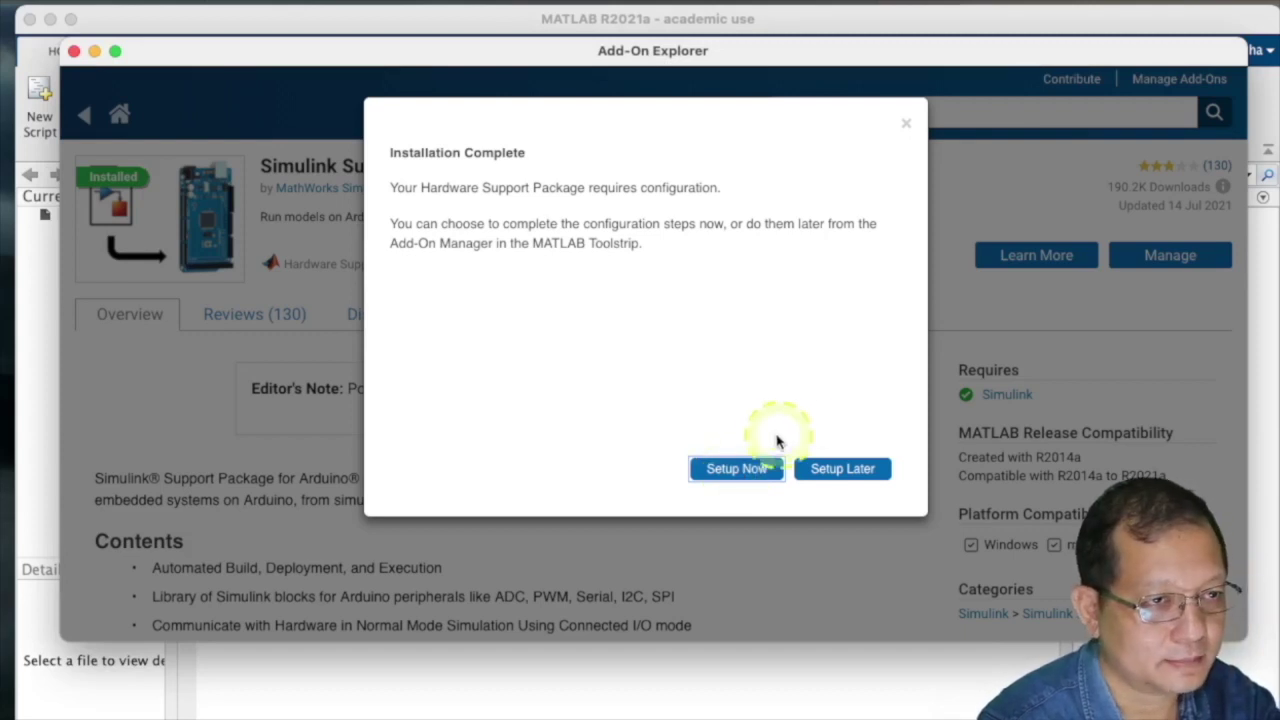
pyautogui.click(739, 472)
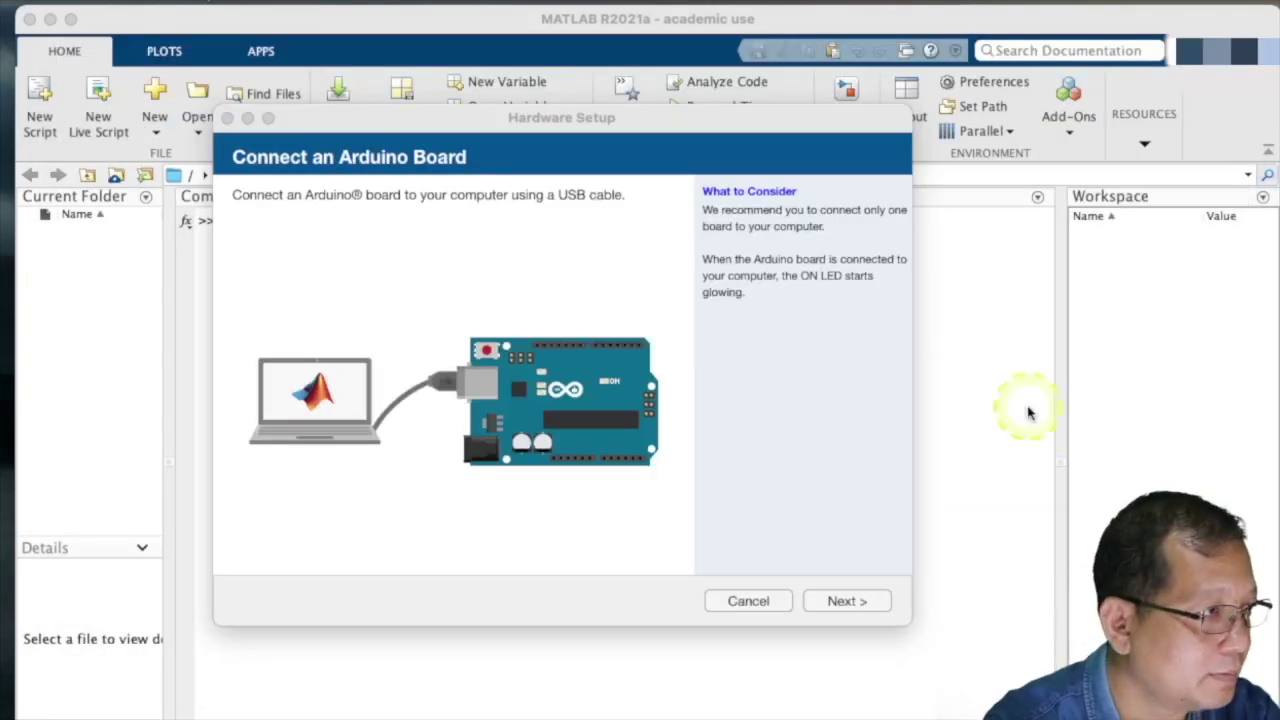
# - Advance Hardware Setup and select the Uno board on port /dev/cu.usbserial-130
pyautogui.click(850, 601)
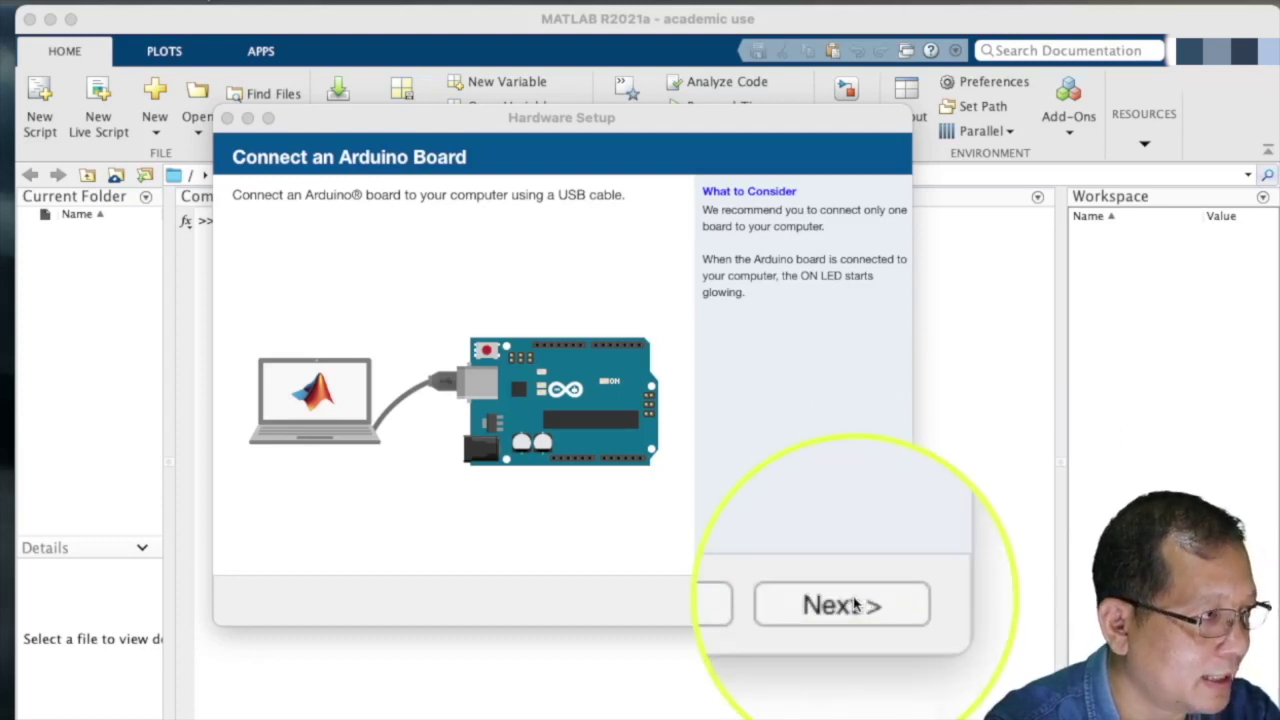
pyautogui.click(855, 601)
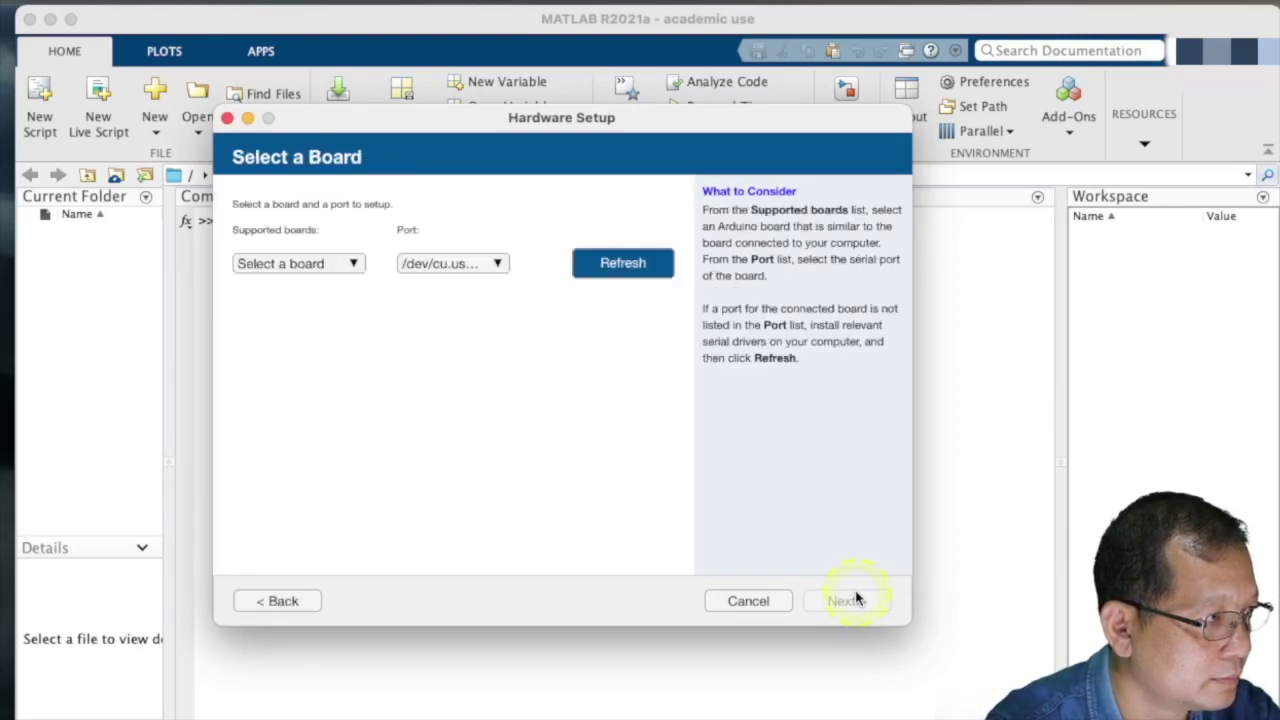
pyautogui.click(353, 272)
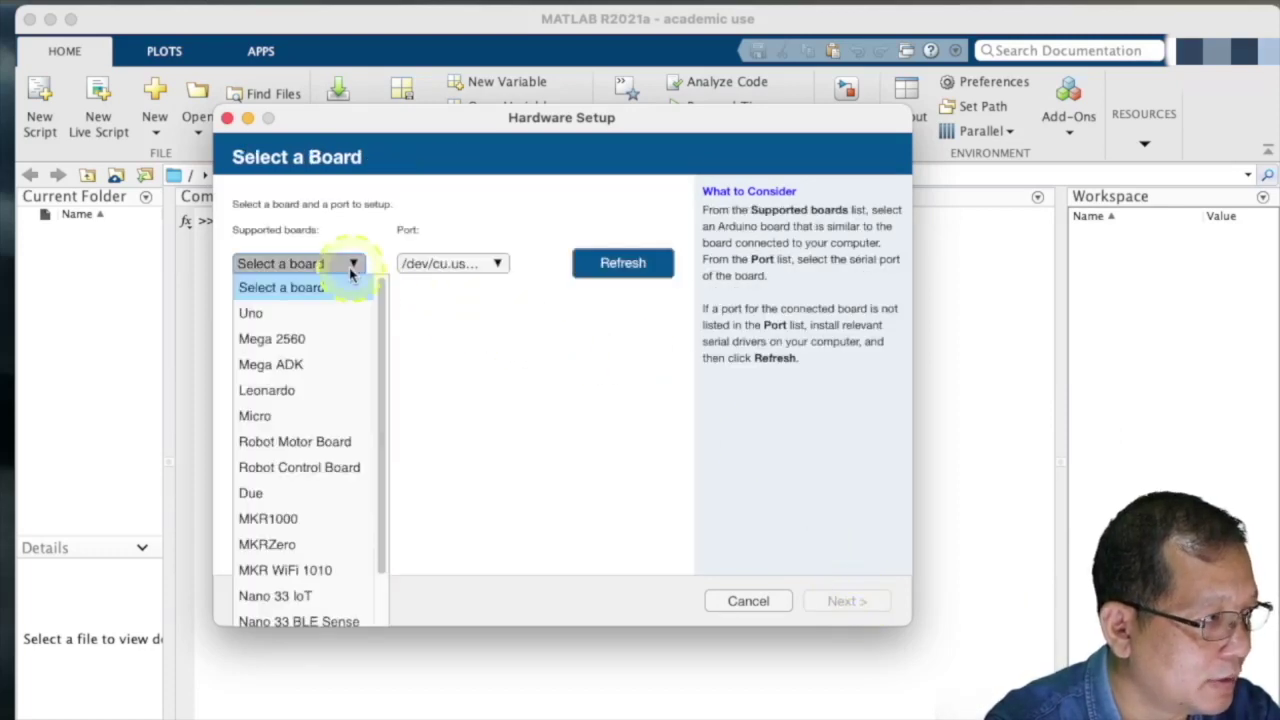
pyautogui.click(318, 313)
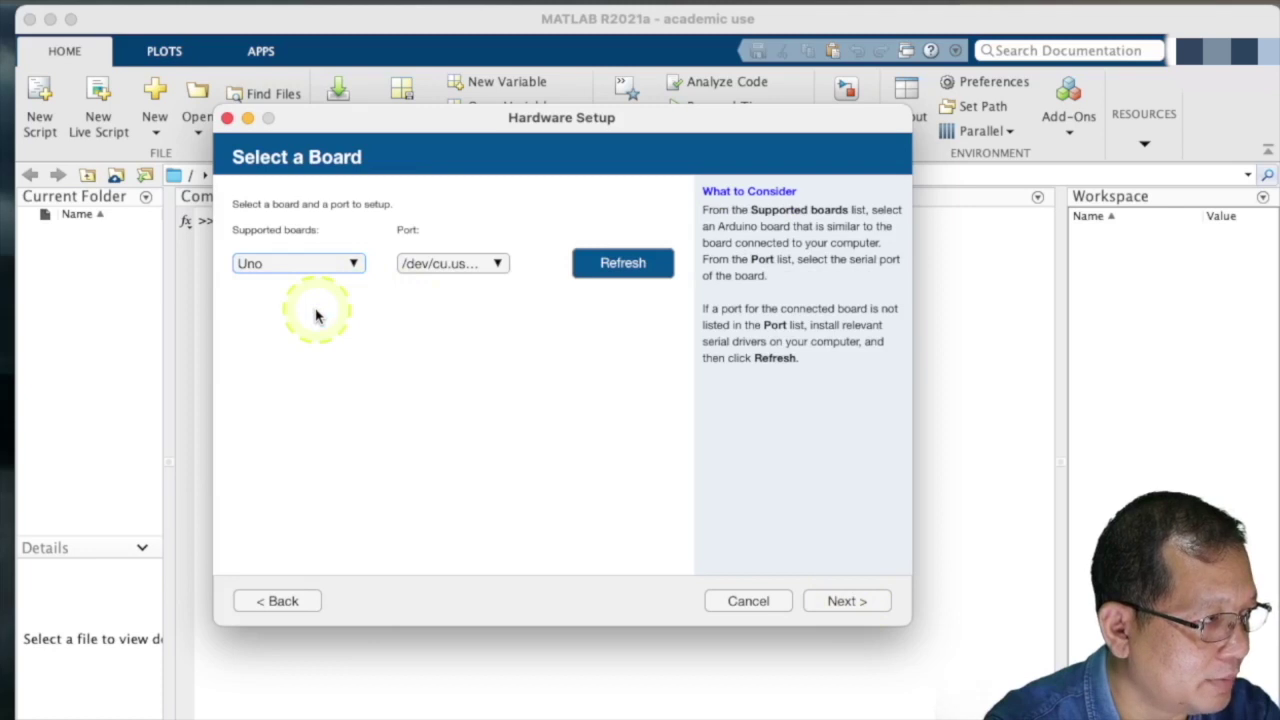
pyautogui.click(496, 265)
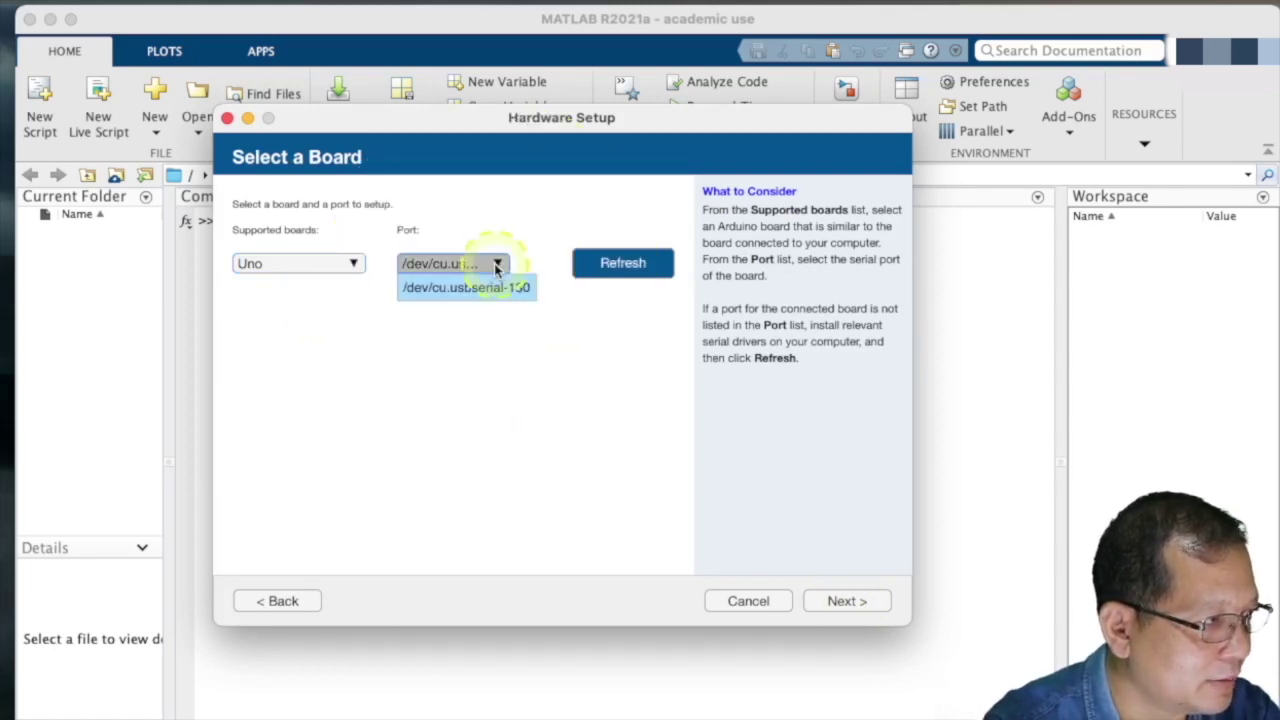
pyautogui.click(480, 287)
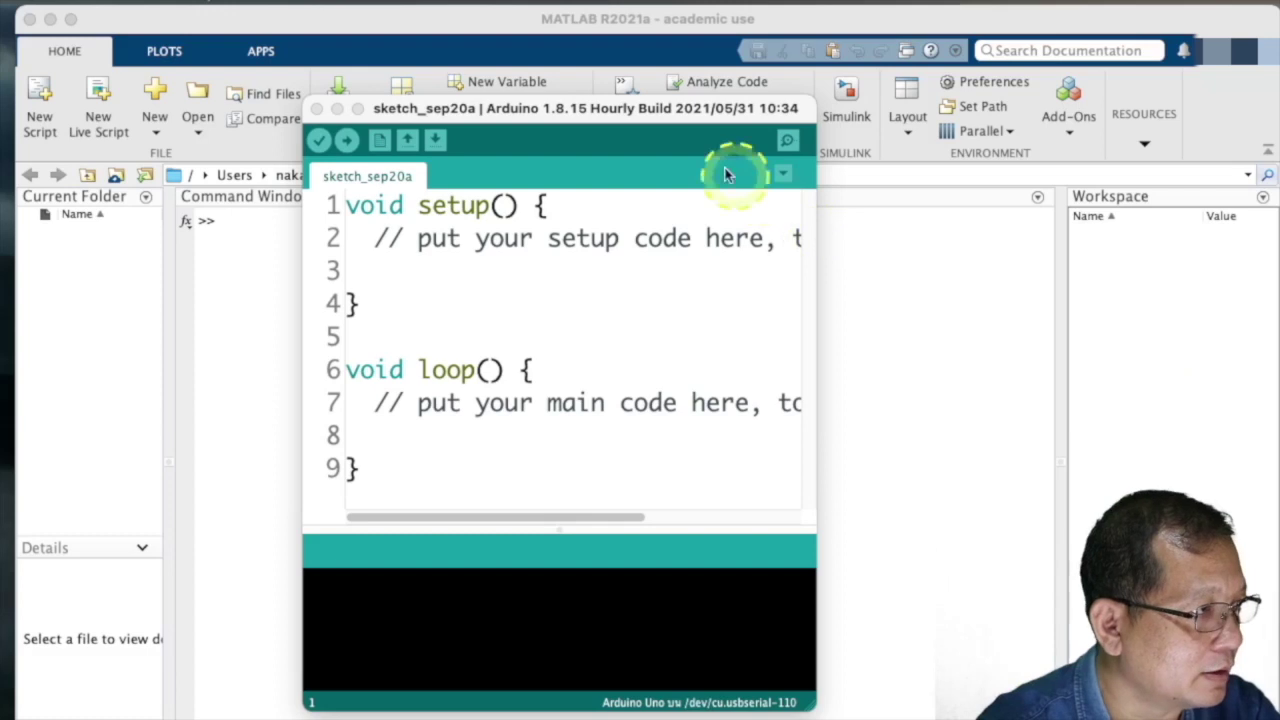
# - Widen the Arduino sketch window and check the serial port list, which shows /dev/cu.usbserial-130
pyautogui.moveTo(690, 108); pyautogui.dragTo(550, 102)
pyautogui.moveTo(680, 211); pyautogui.dragTo(1060, 248)
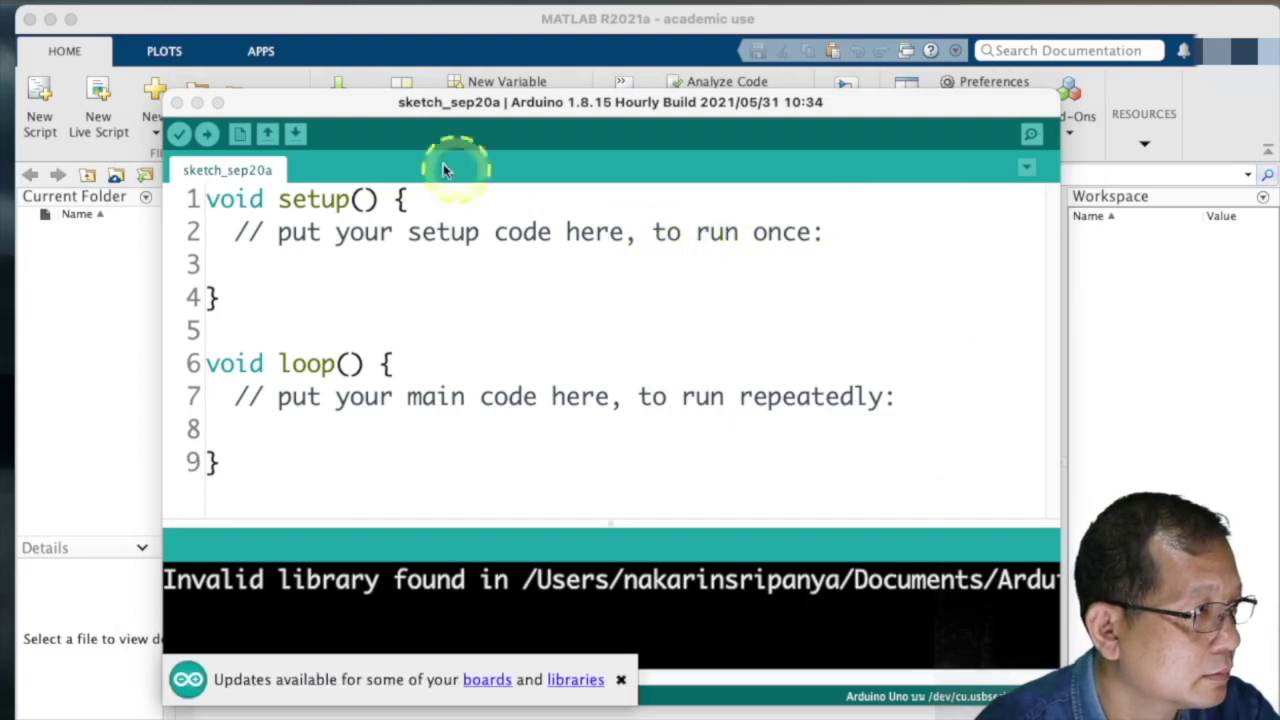
pyautogui.click(284, 5)
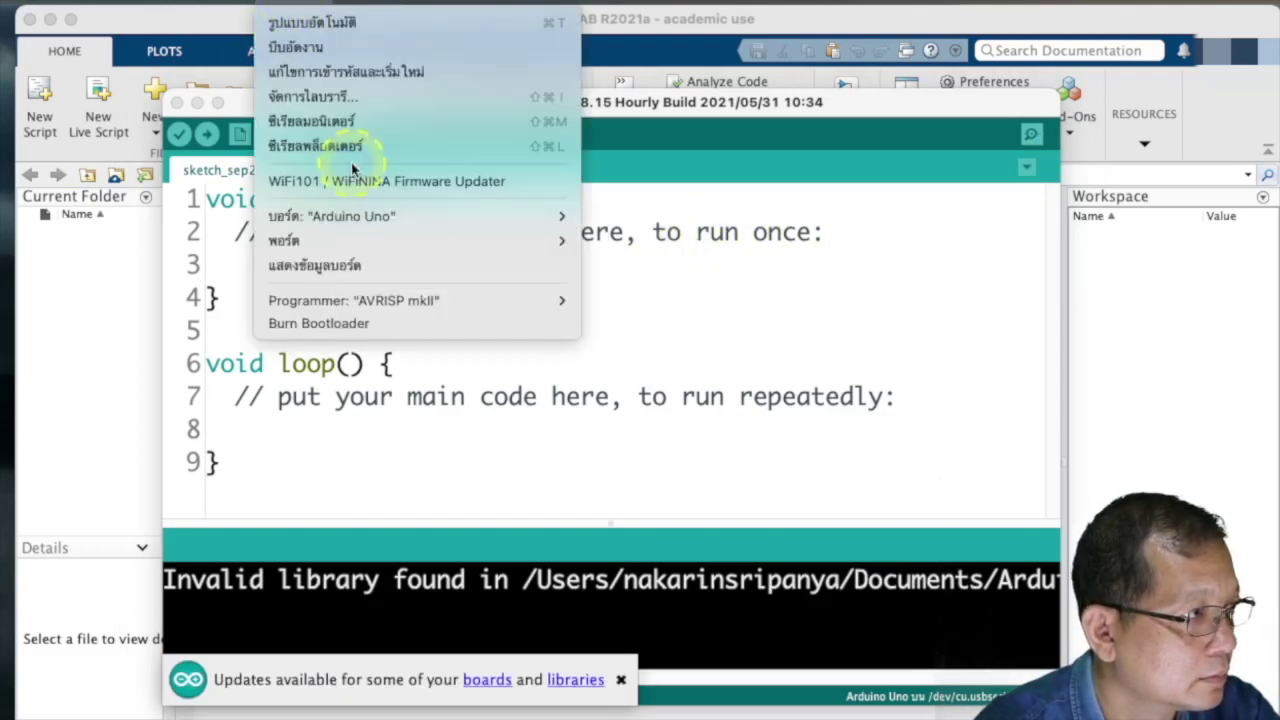
pyautogui.moveTo(380, 242)
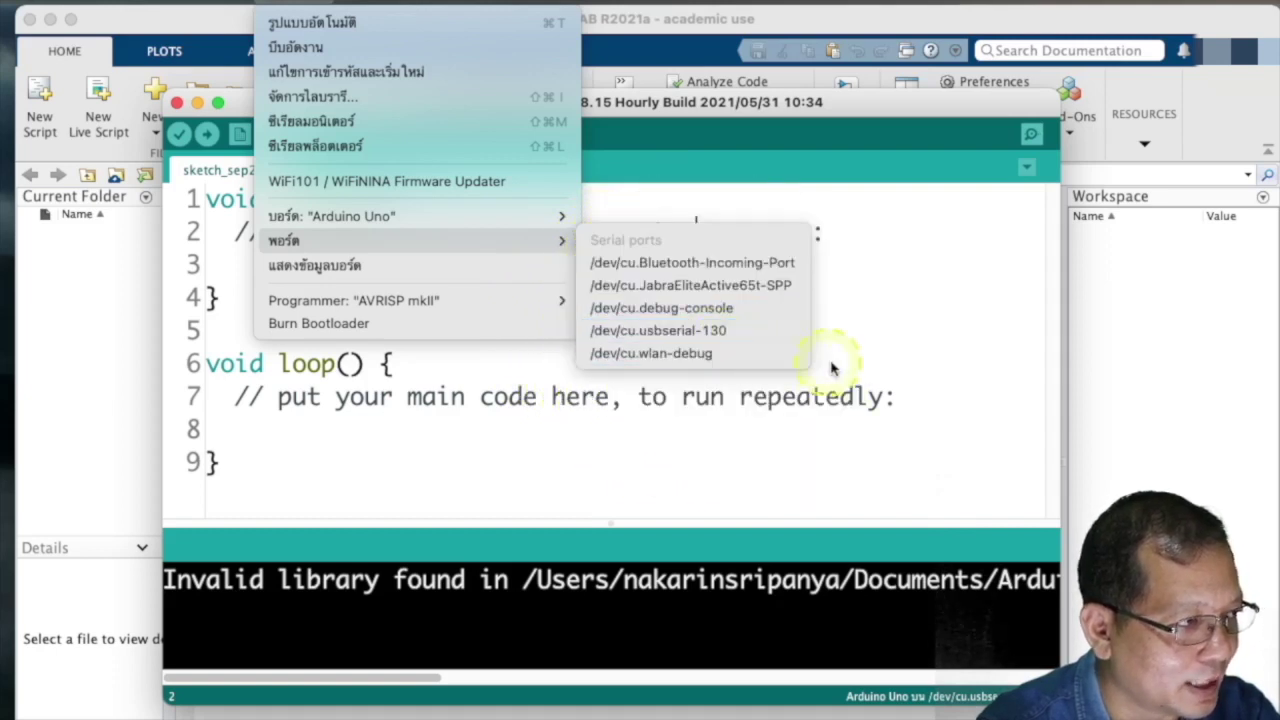
pyautogui.click(1166, 318)
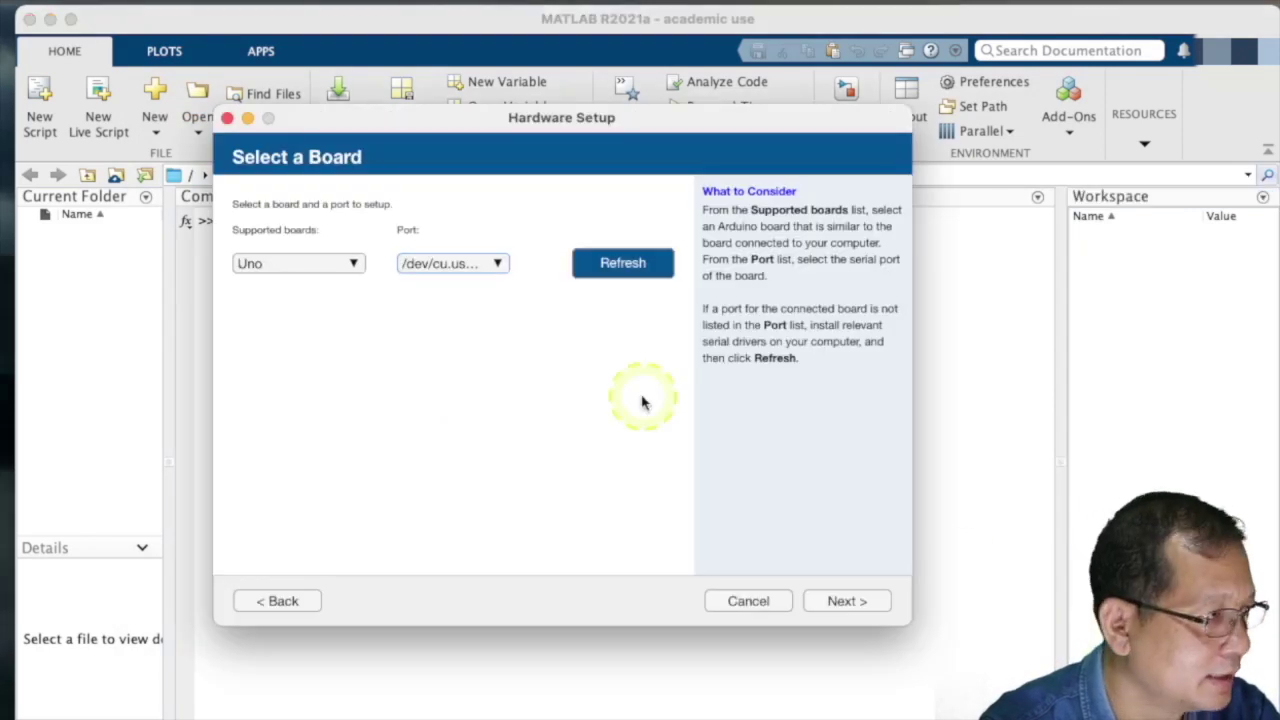
# - Keep /dev/cu.usbserial-130 as the Uno's port in the Select a Board step
pyautogui.click(497, 265)
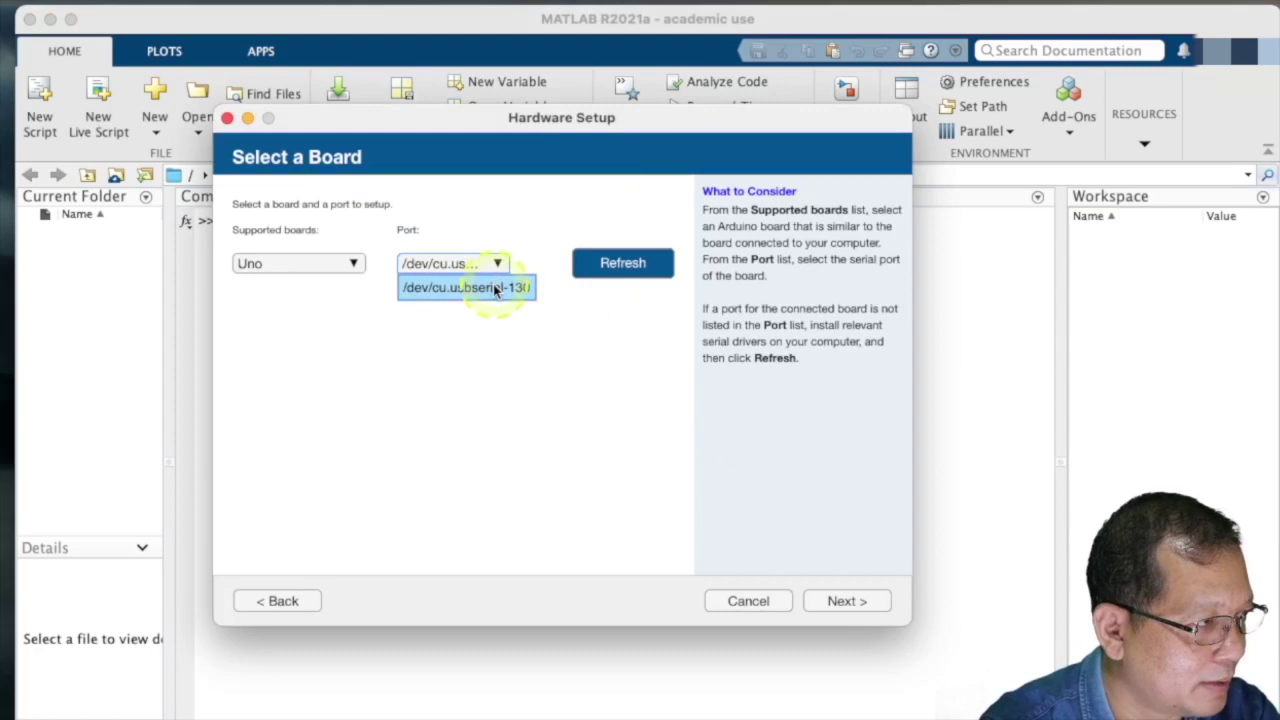
pyautogui.click(493, 288)
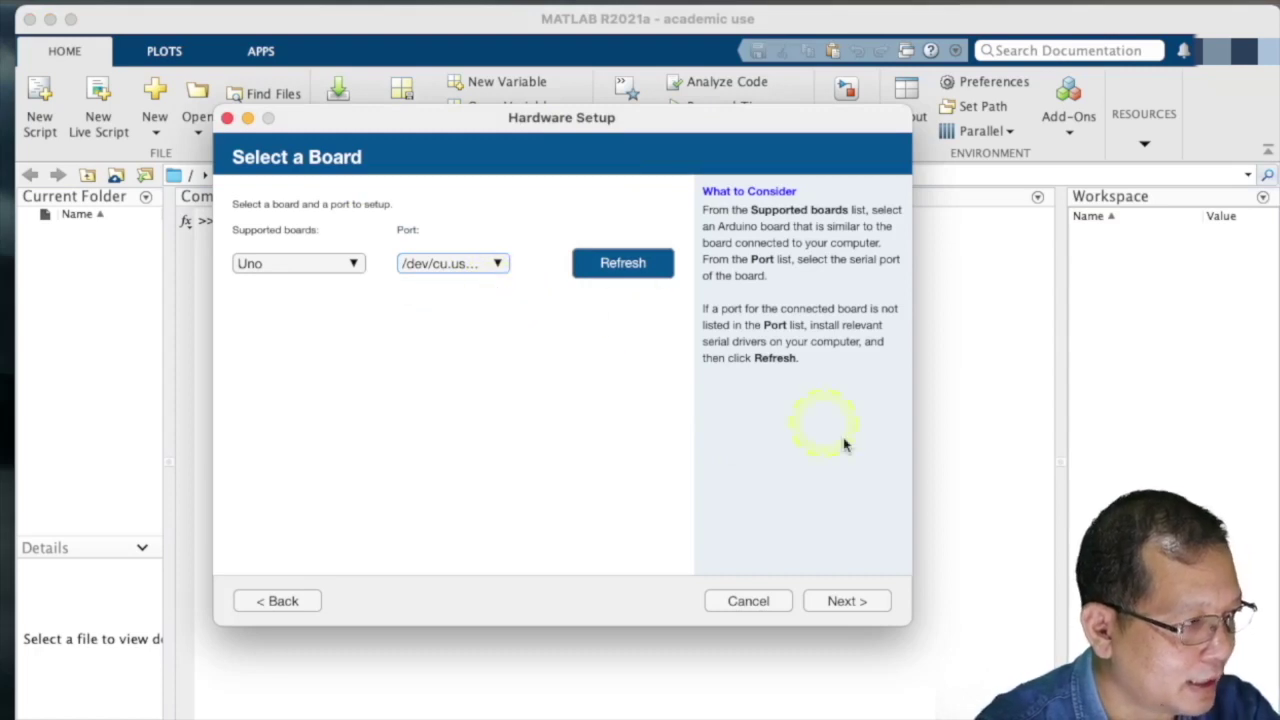
pyautogui.click(840, 602)
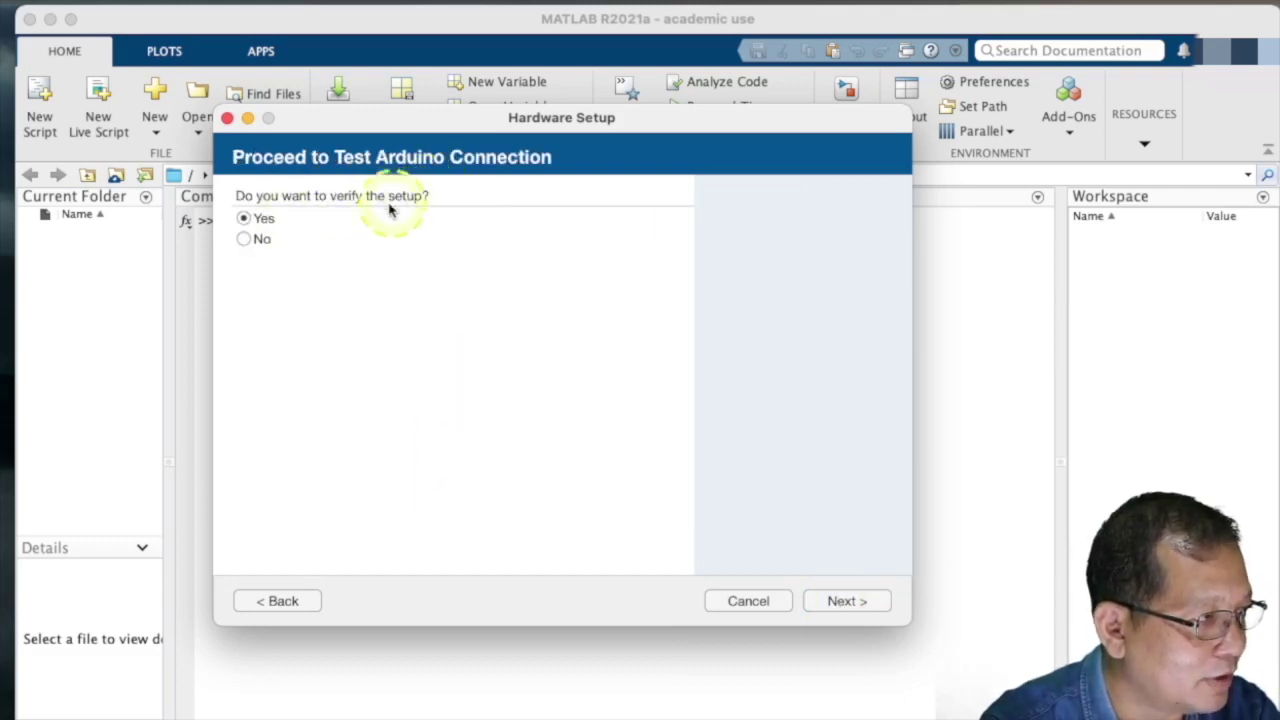
# - Skip connection verification, finish the Arduino hardware setup, and reposition the Help window
pyautogui.click(245, 241)
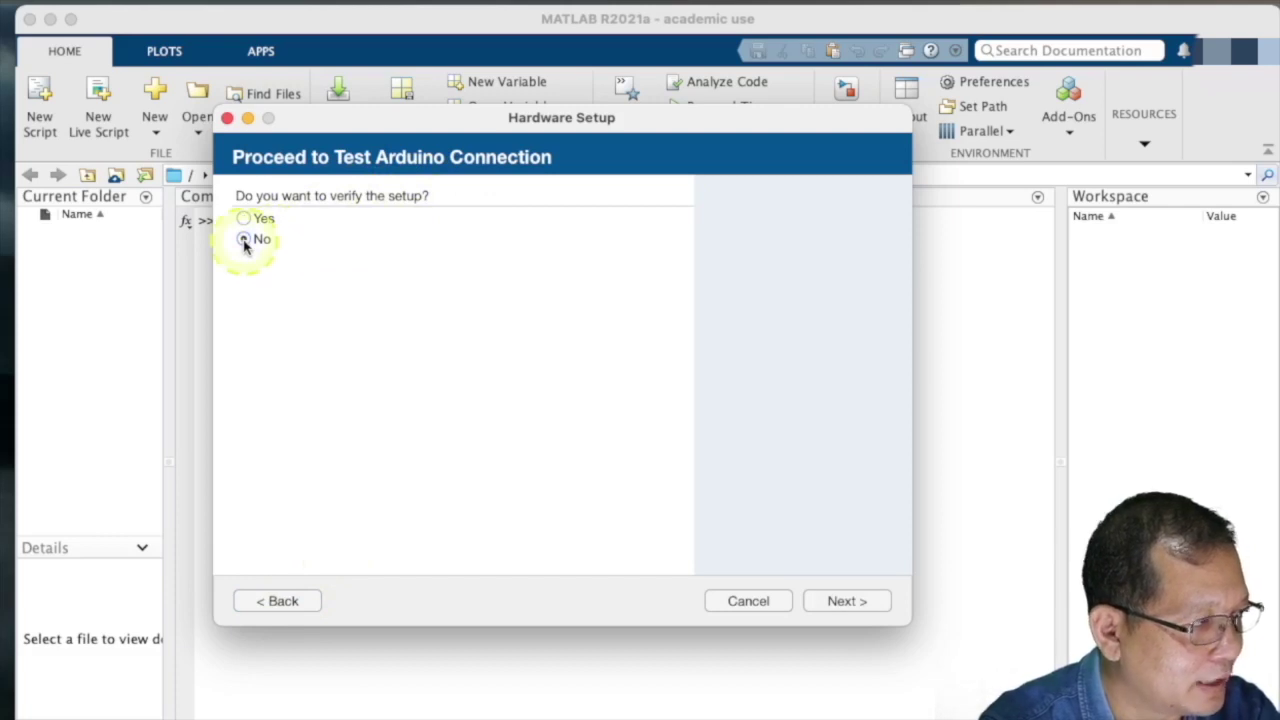
pyautogui.click(848, 603)
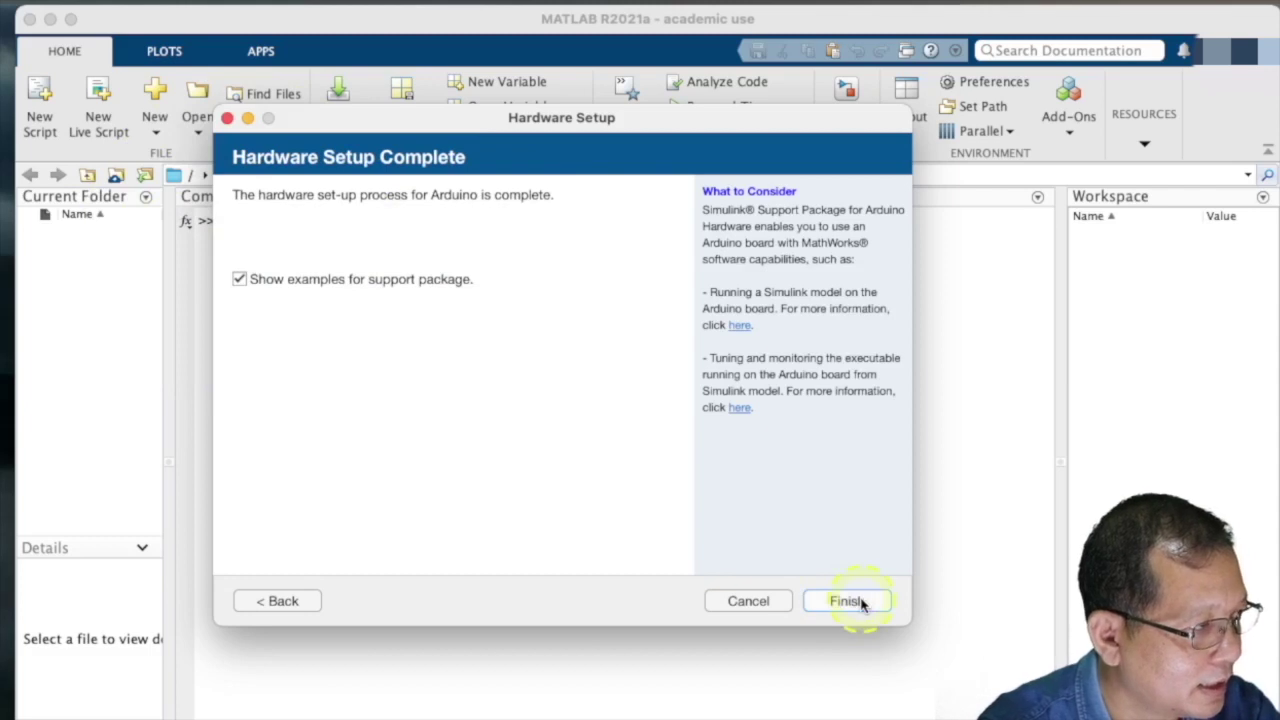
pyautogui.click(861, 602)
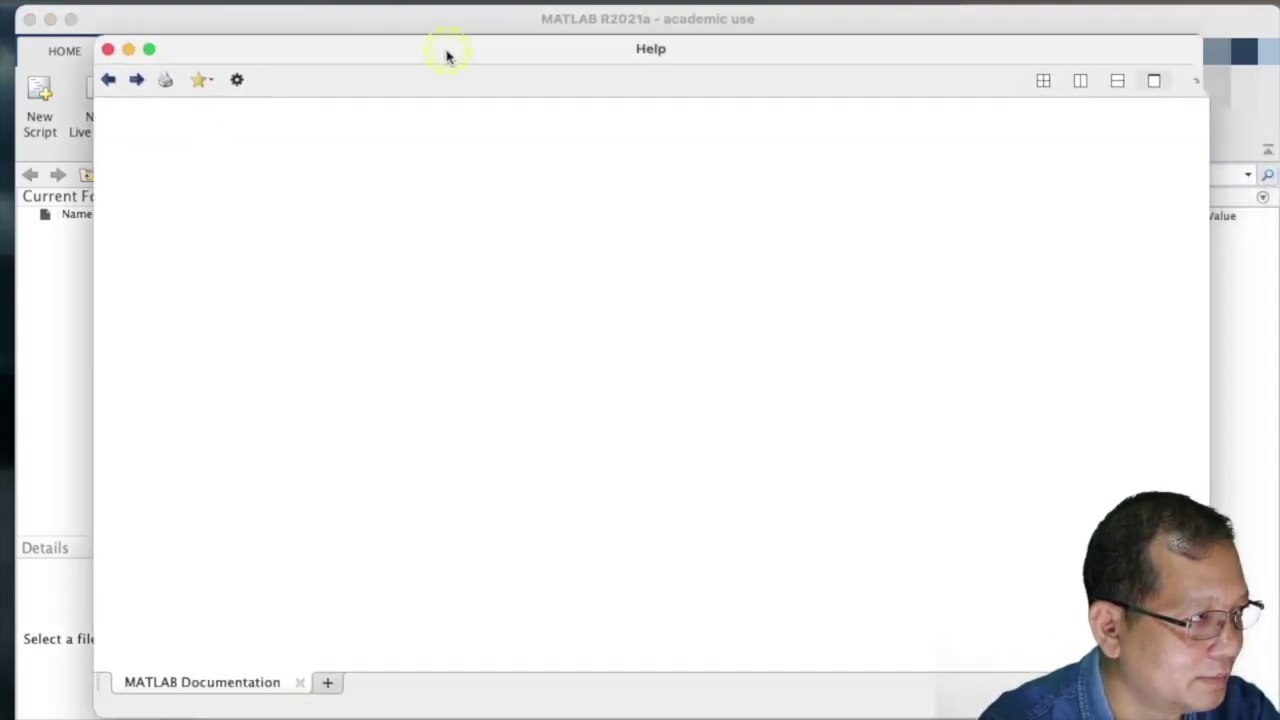
pyautogui.moveTo(443, 54); pyautogui.dragTo(434, 69)
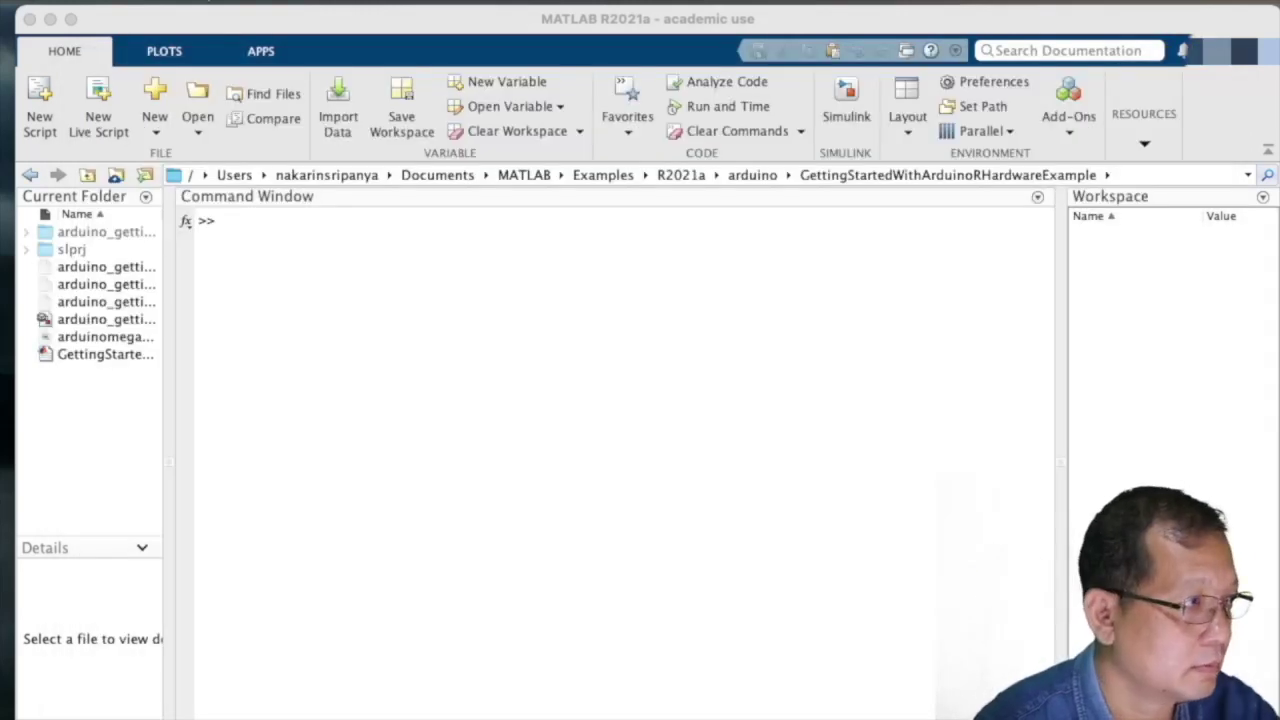
# - Launch Simulink from the HOME ribbon and move its Start Page to the upper left
pyautogui.click(895, 570)
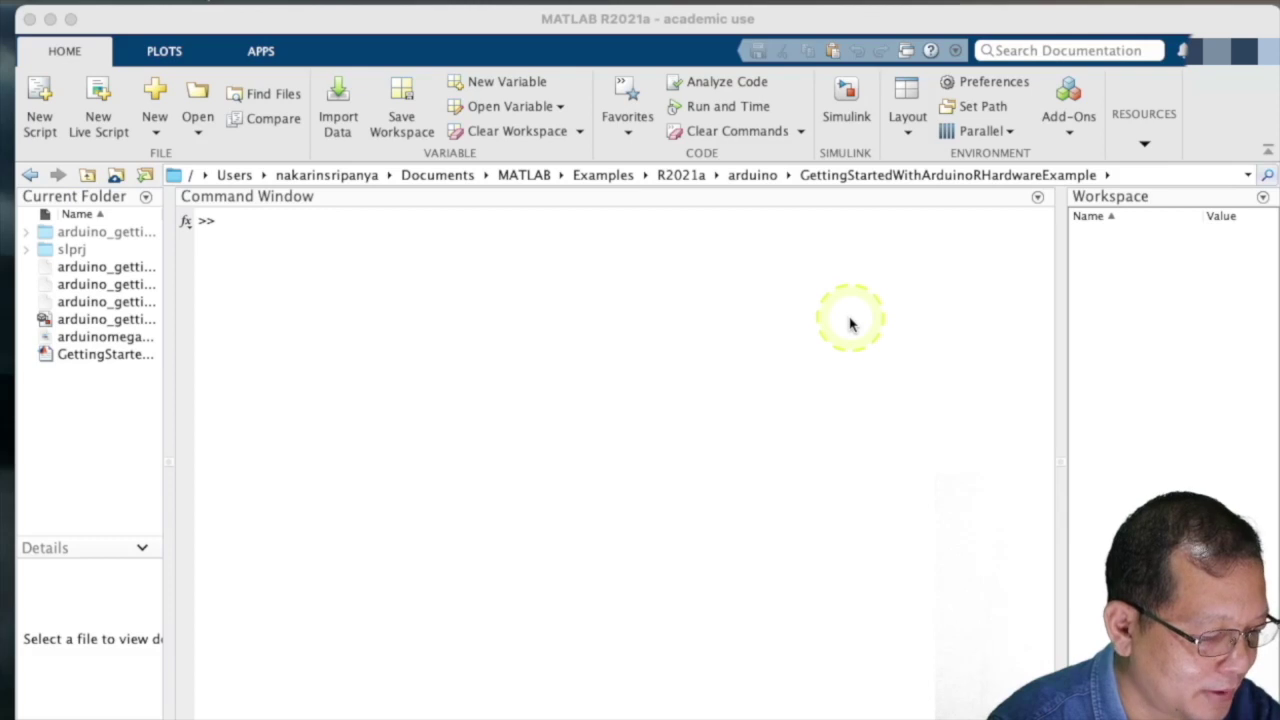
pyautogui.click(846, 118)
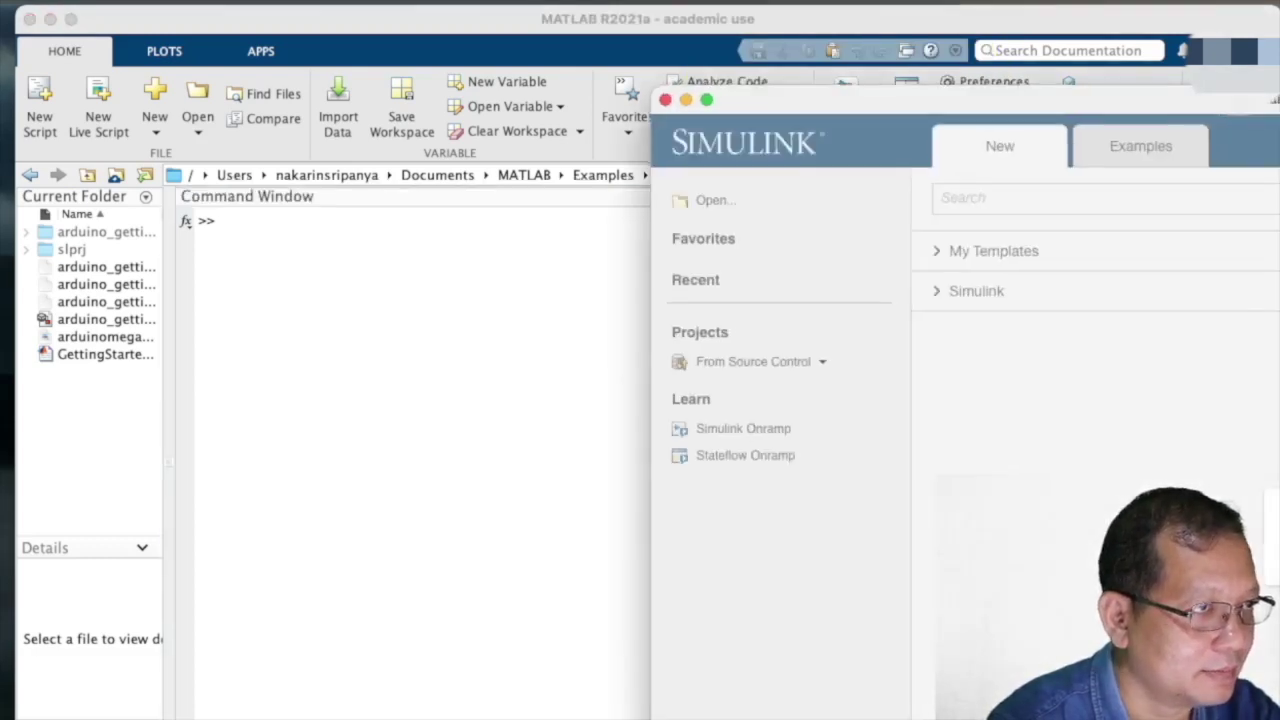
pyautogui.moveTo(1275, 104); pyautogui.dragTo(818, 64)
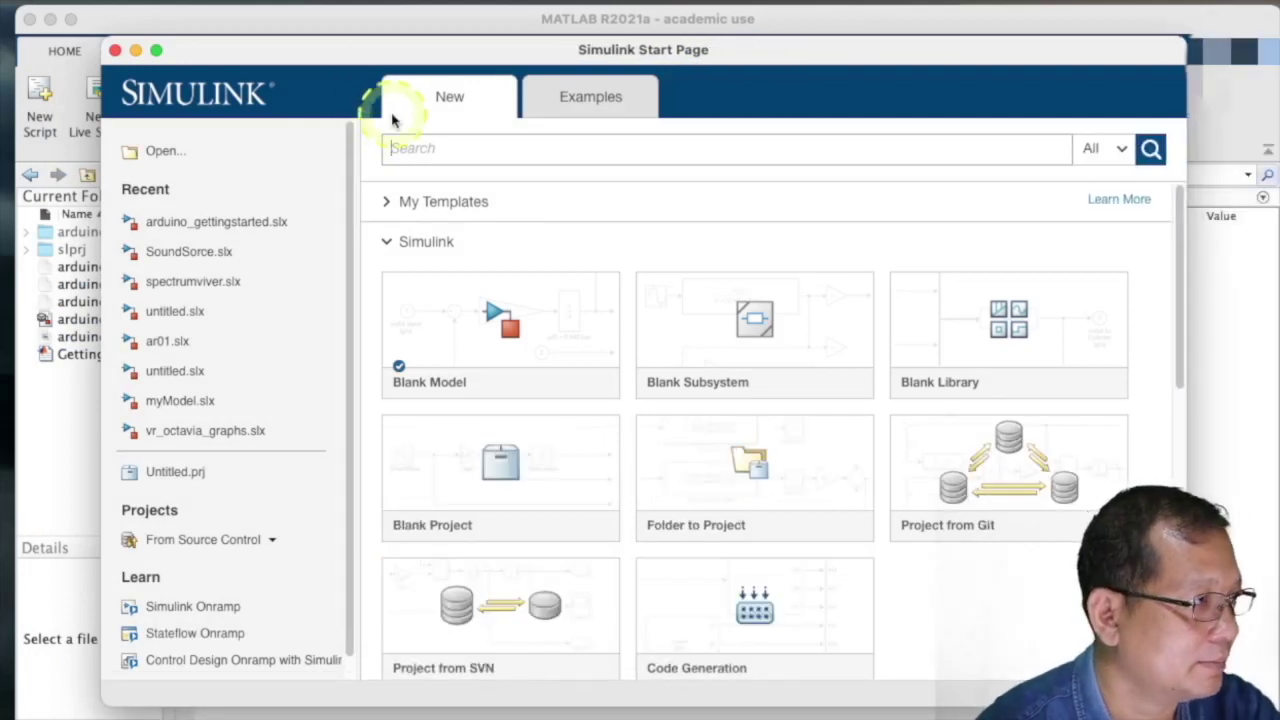
pyautogui.moveTo(369, 62); pyautogui.dragTo(330, 61)
pyautogui.moveTo(412, 378)
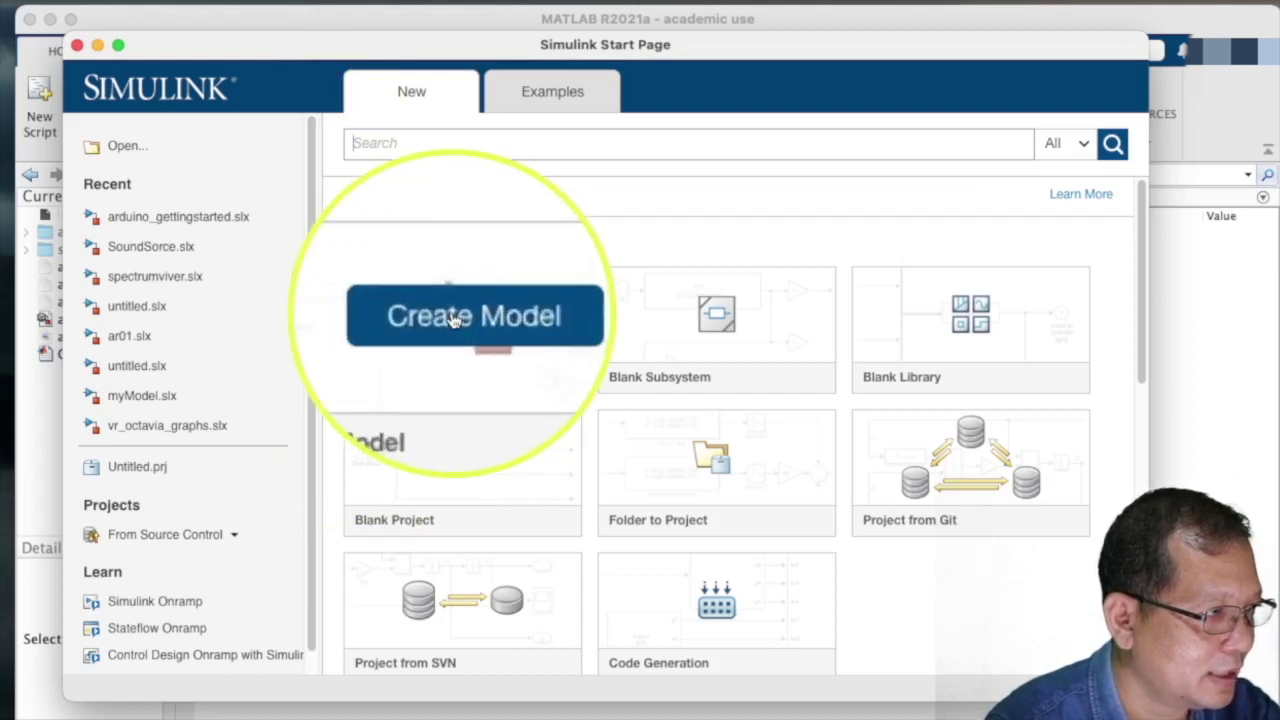
# - Create a Blank Model and widen the untitled model window
pyautogui.click(461, 314)
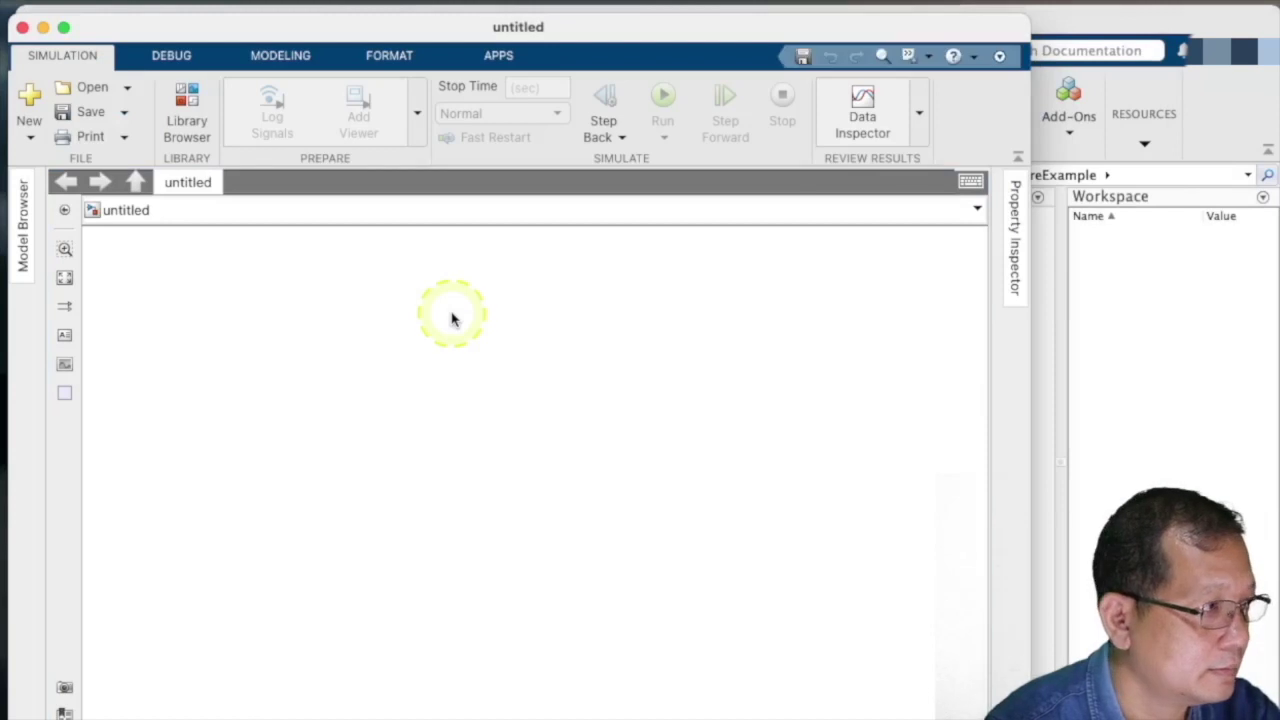
pyautogui.moveTo(603, 30)
pyautogui.mouseDown()
pyautogui.moveTo(640, 22)
pyautogui.moveTo(611, 23)
pyautogui.mouseUp()
pyautogui.moveTo(1037, 600); pyautogui.dragTo(1279, 600)
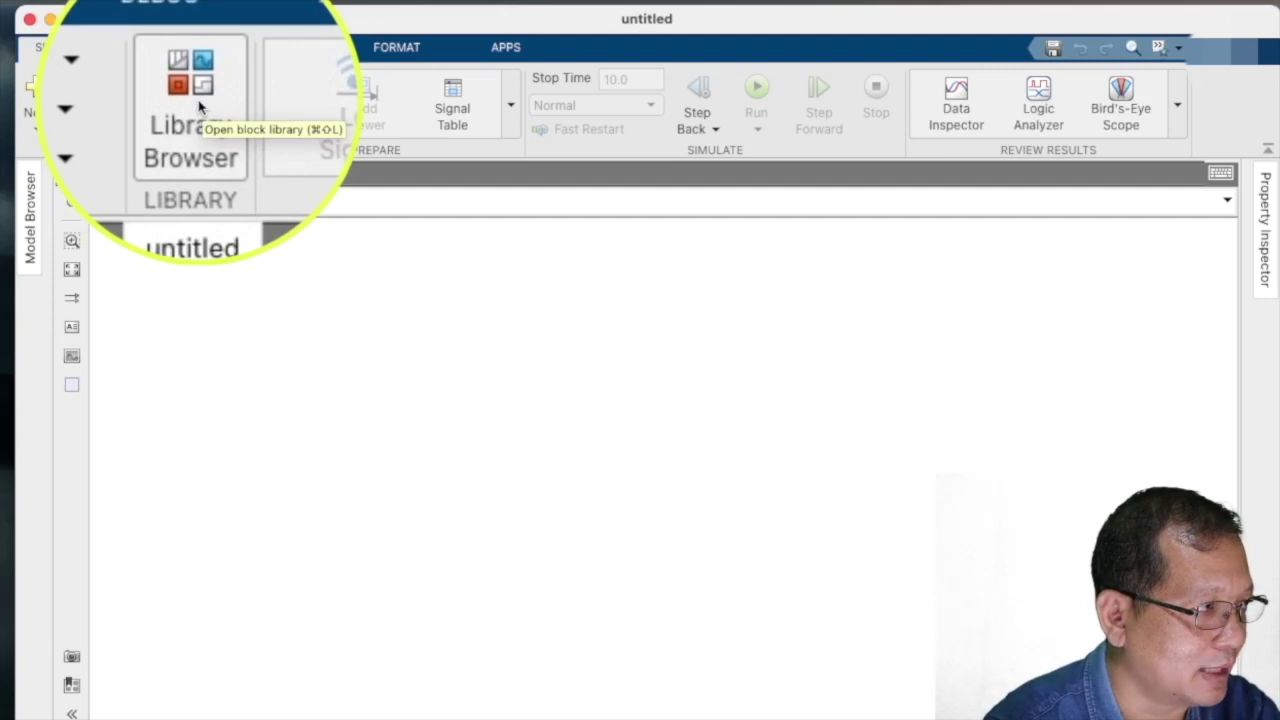
# - In the Library Browser, expand Simulink Support Package for Arduino down to its Common blocks
pyautogui.click(200, 107)
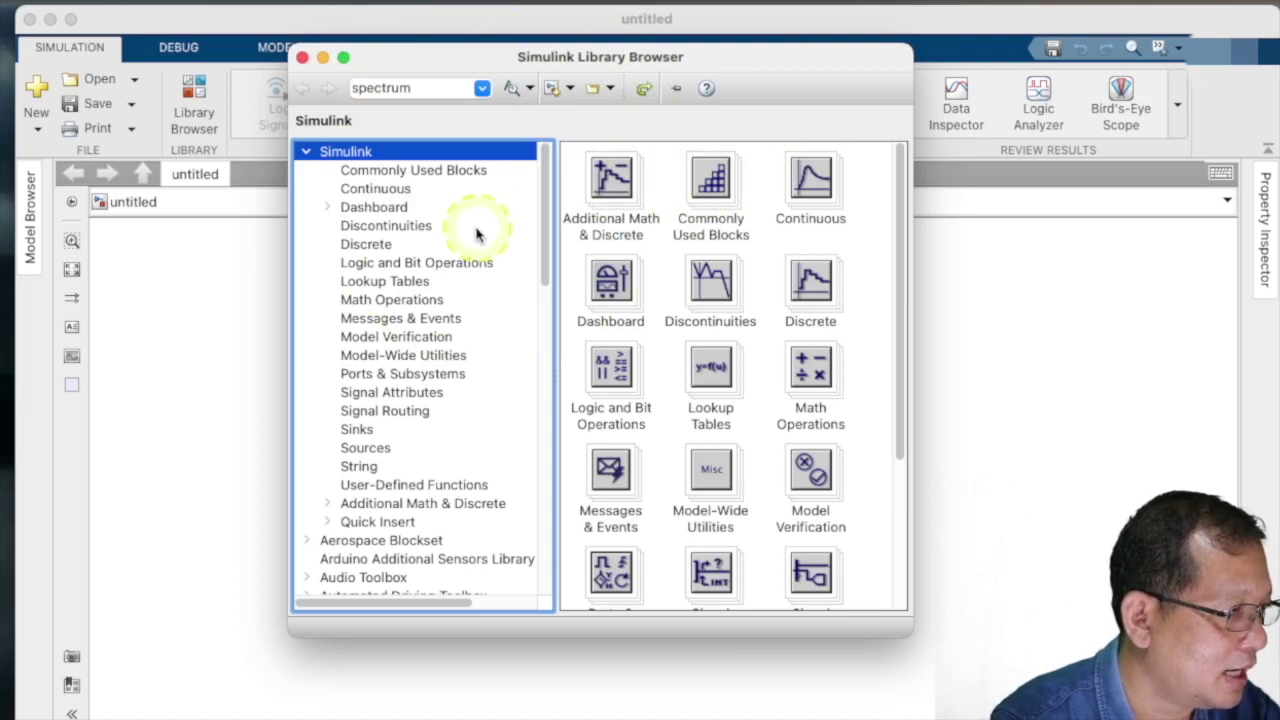
pyautogui.scroll(-5, 480, 230)
pyautogui.scroll(-15, 480, 237)
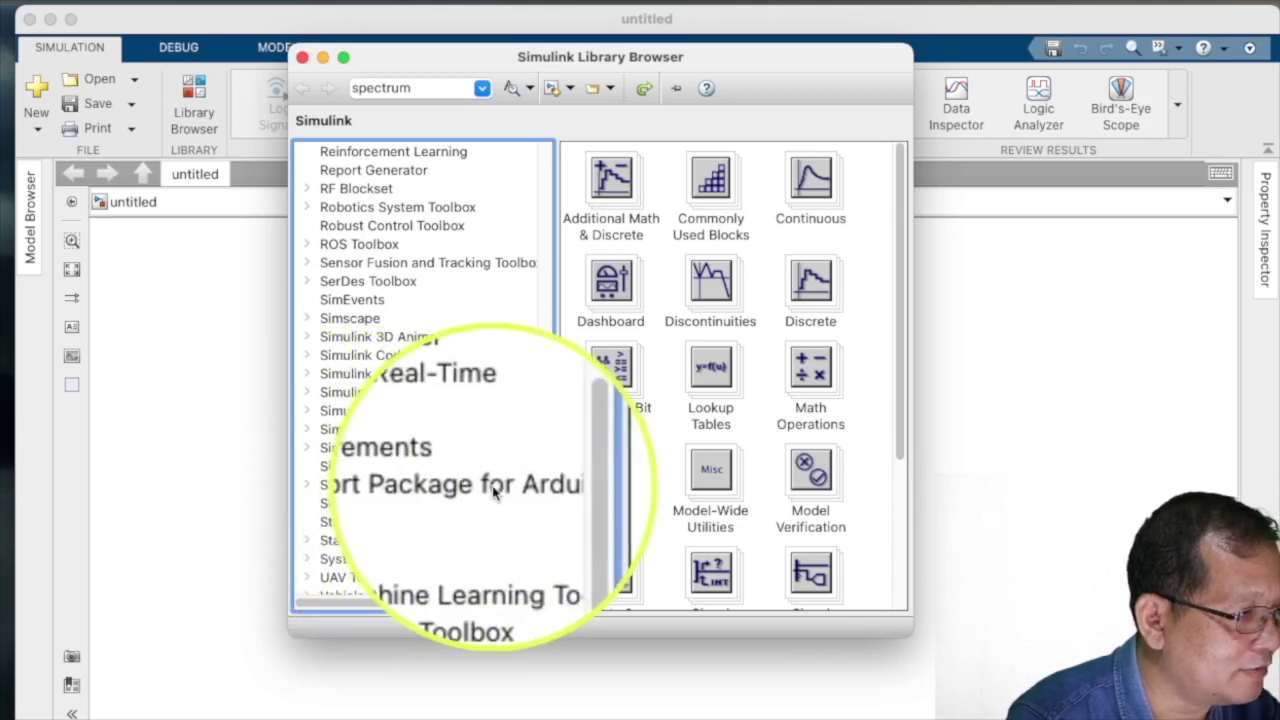
pyautogui.click(308, 486)
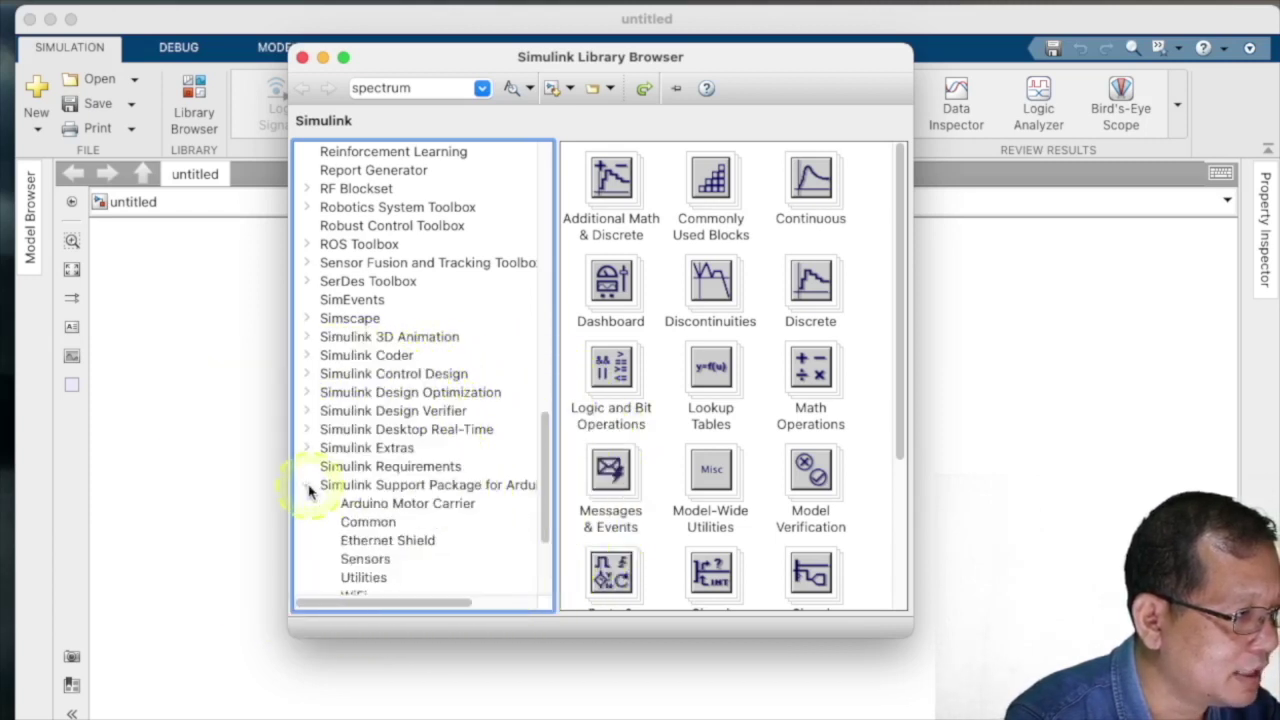
pyautogui.click(390, 487)
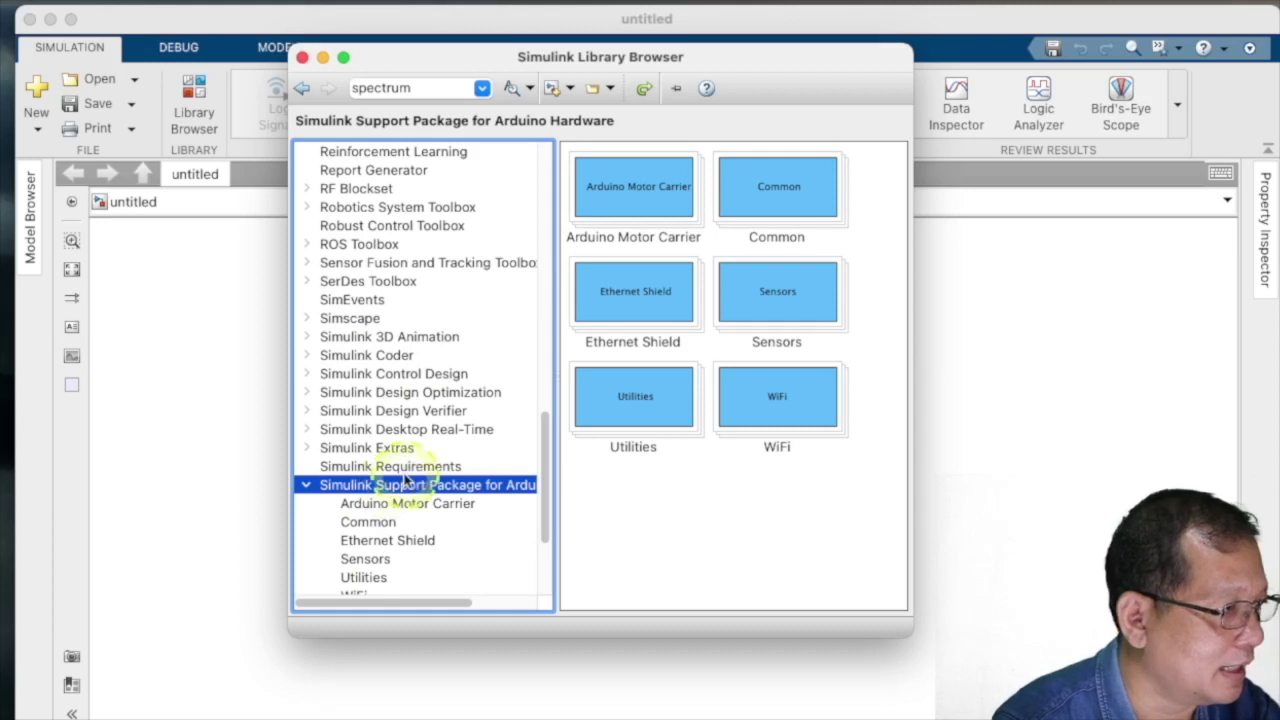
pyautogui.scroll(-1, 392, 488)
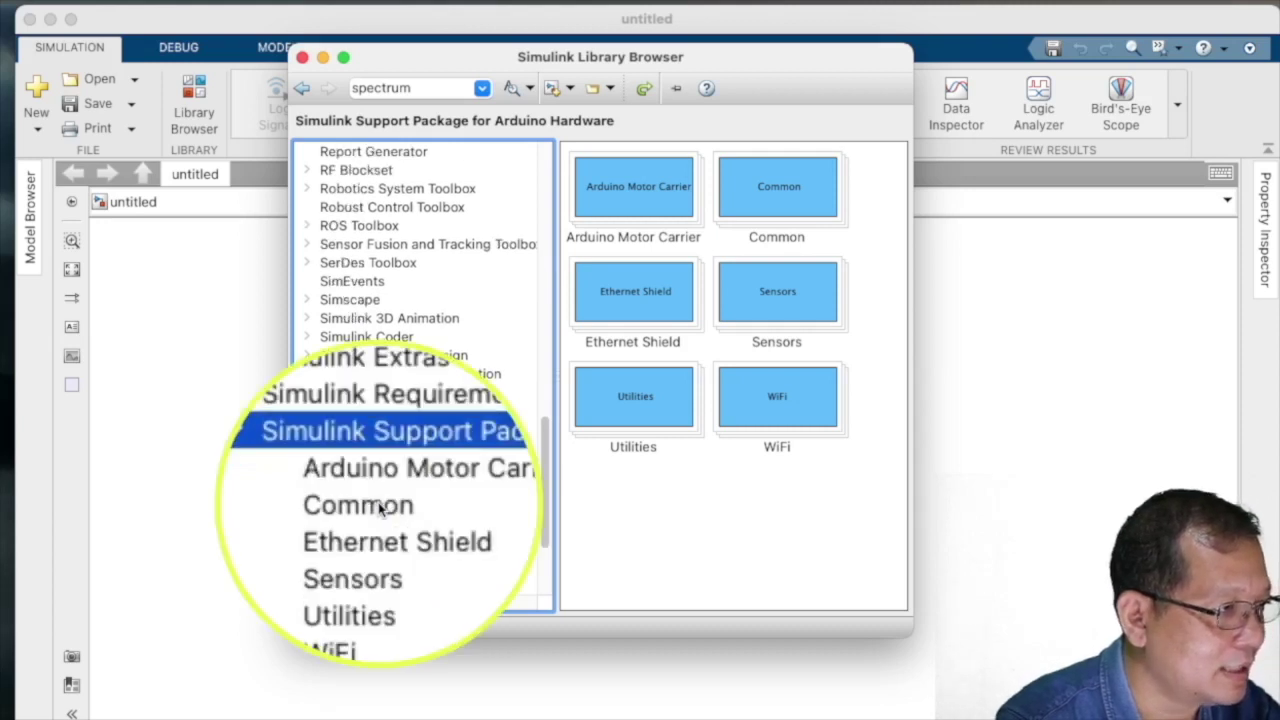
pyautogui.click(373, 505)
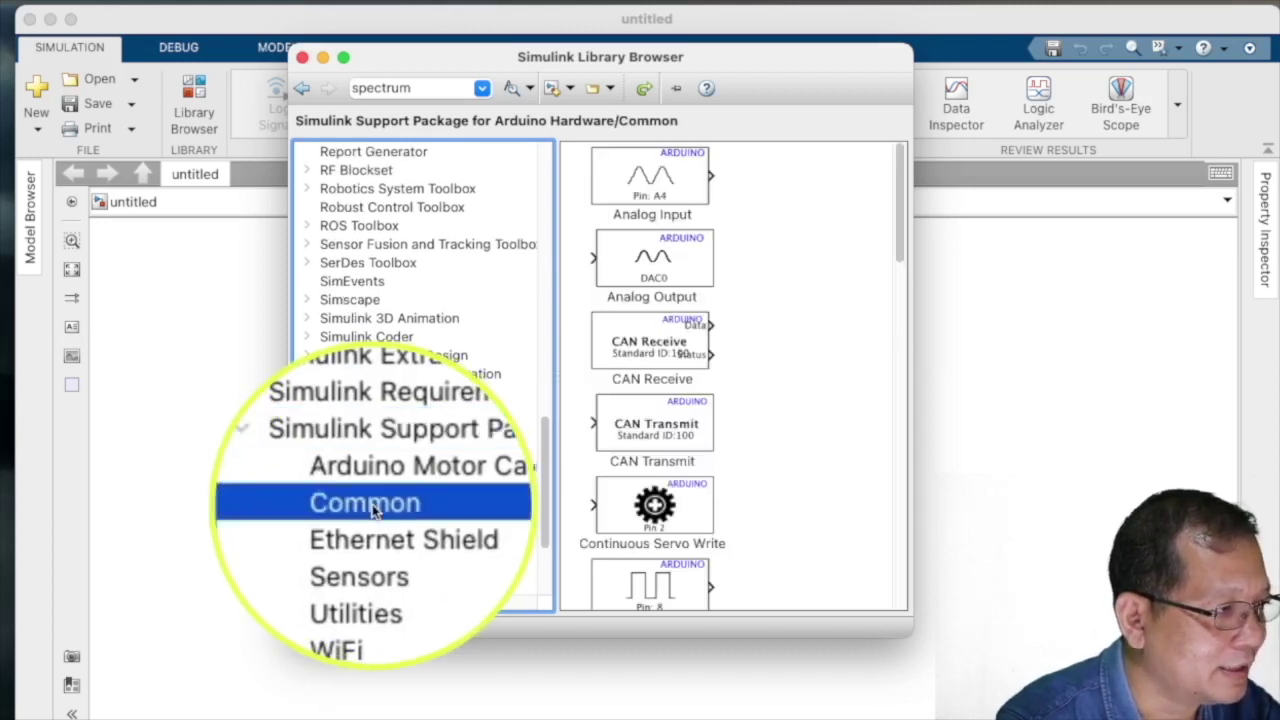
pyautogui.scroll(-2, 667, 233)
pyautogui.scroll(-3, 667, 233)
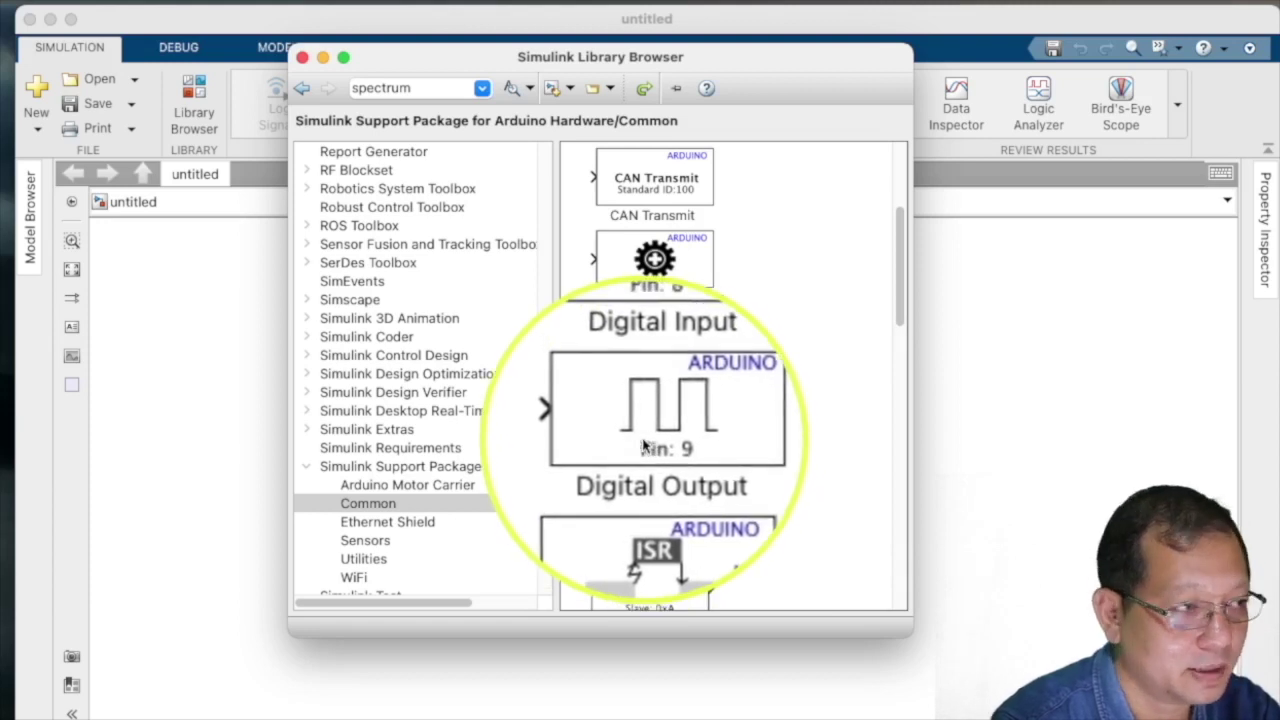
# - Add the Digital Output block to model untitled
pyautogui.click(648, 438)
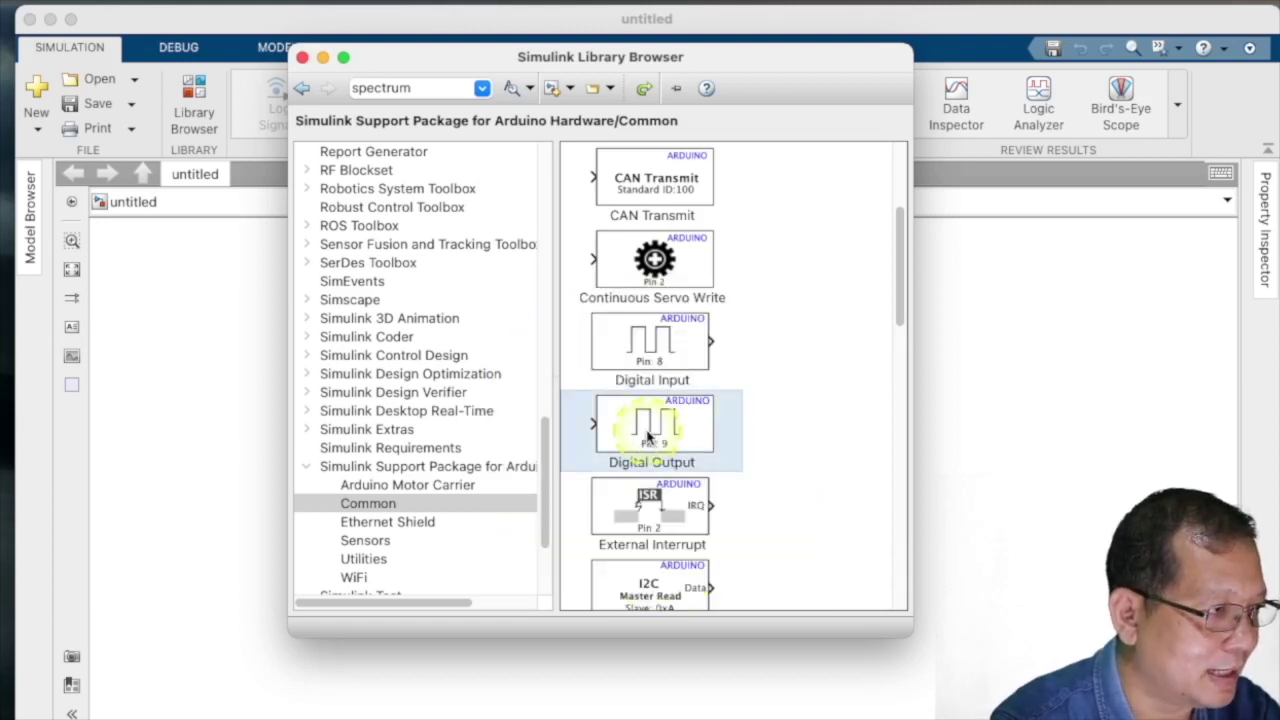
pyautogui.rightClick(648, 430)
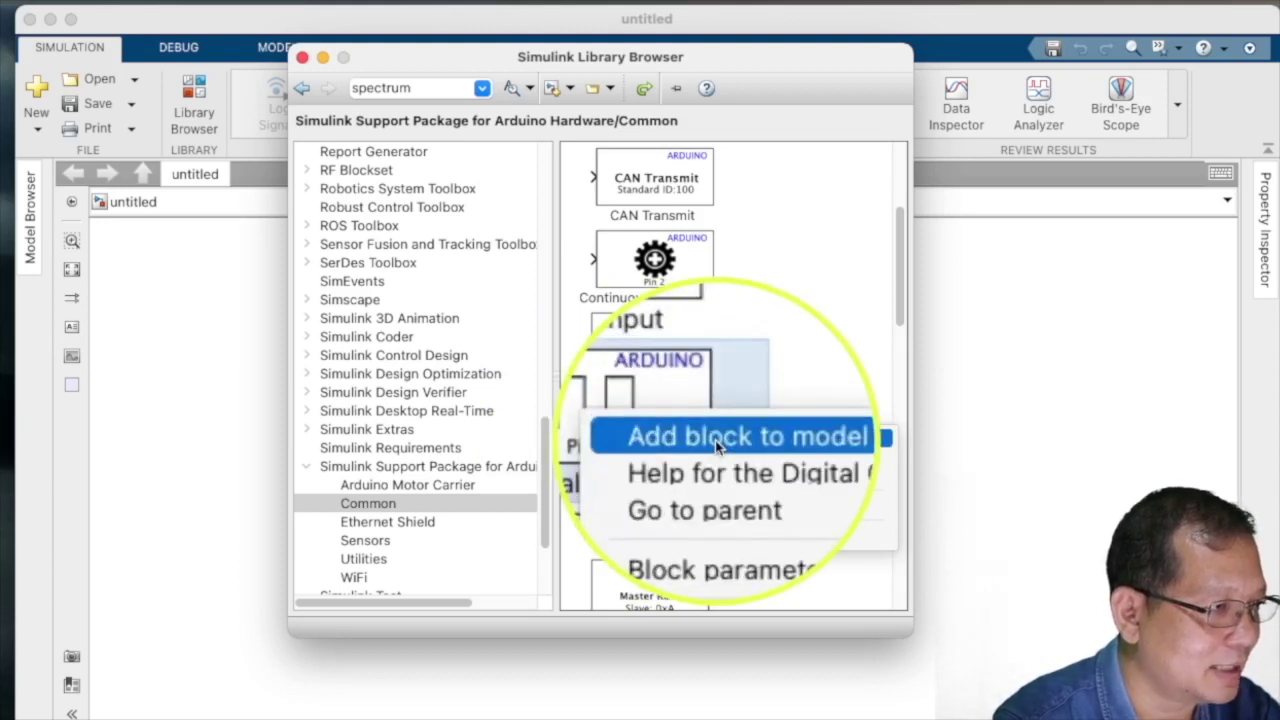
pyautogui.click(777, 446)
pyautogui.scroll(4, 790, 410)
# - Move the Digital Output block up and right, enlarge it, and reopen the Library Browser
pyautogui.click(1088, 391)
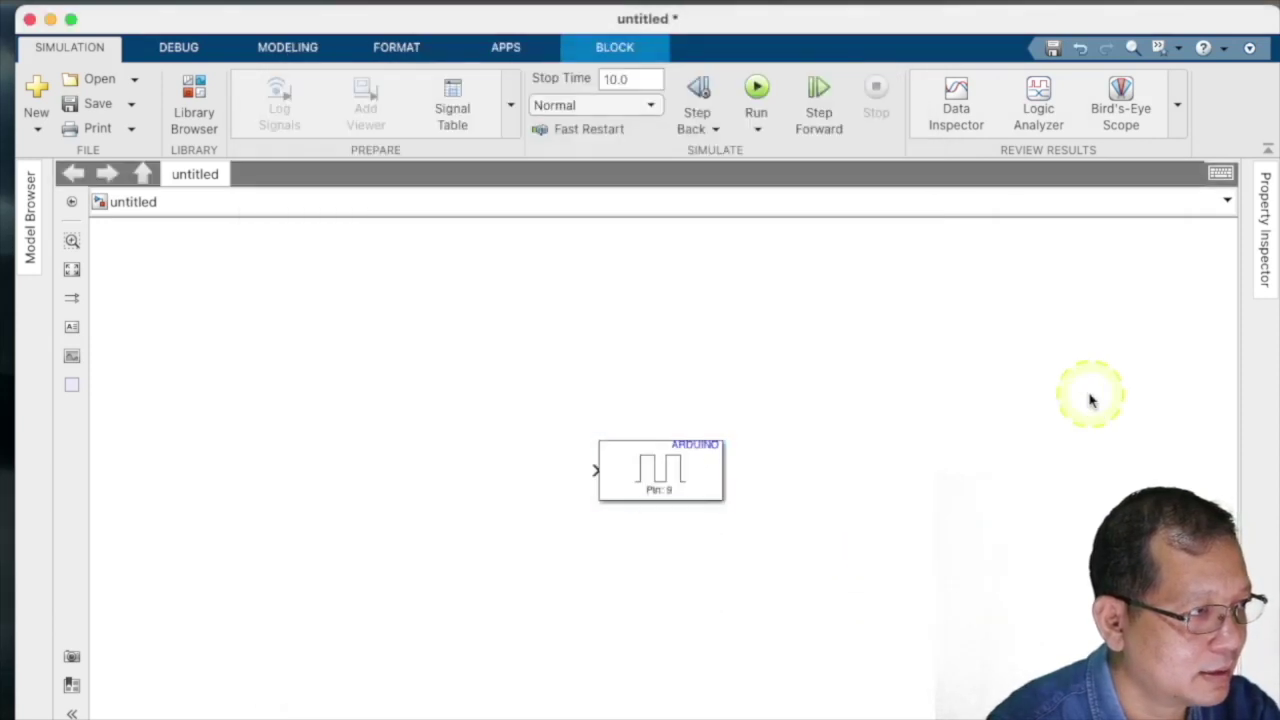
pyautogui.click(688, 477)
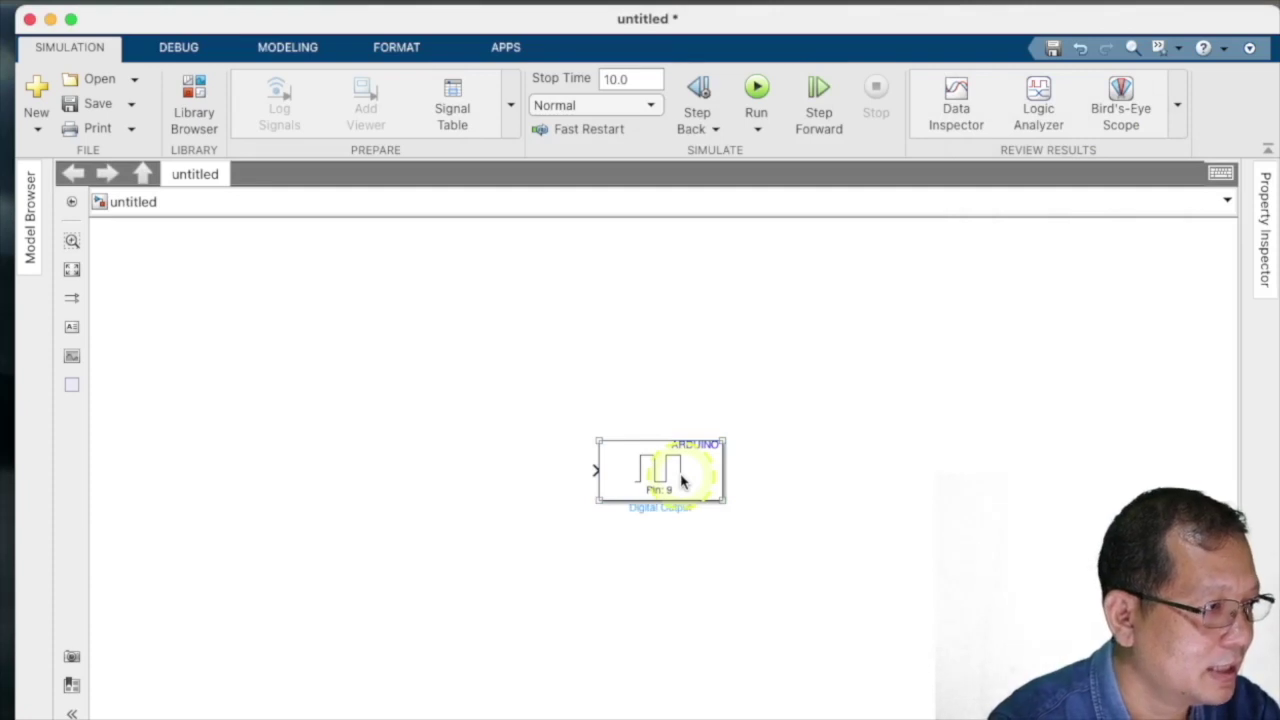
pyautogui.moveTo(695, 467); pyautogui.dragTo(946, 440)
pyautogui.moveTo(849, 477); pyautogui.dragTo(711, 587)
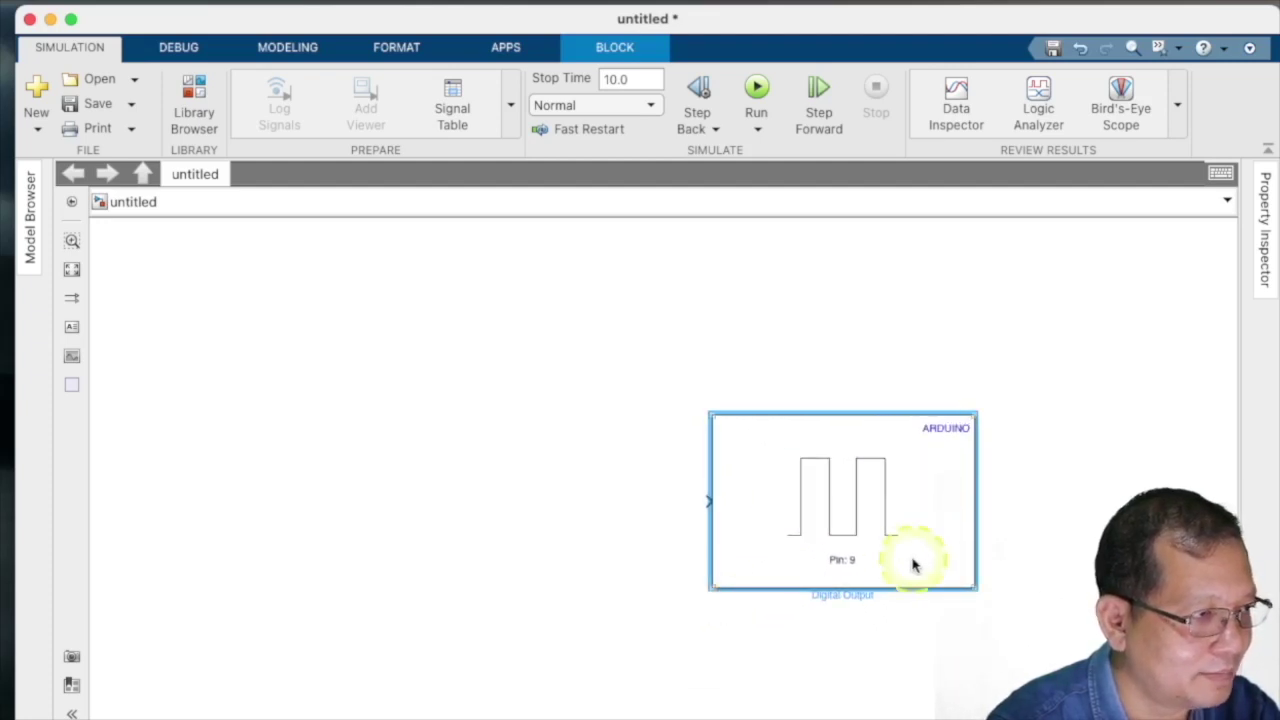
pyautogui.click(1090, 540)
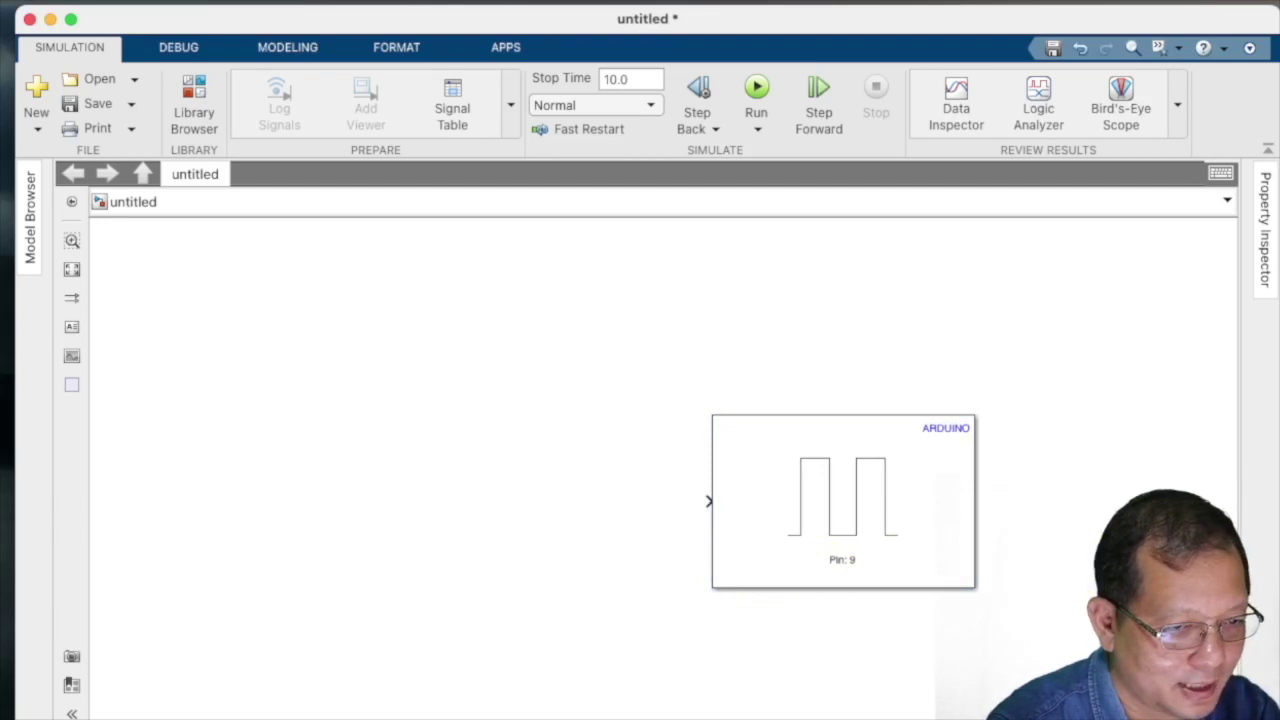
pyautogui.click(194, 112)
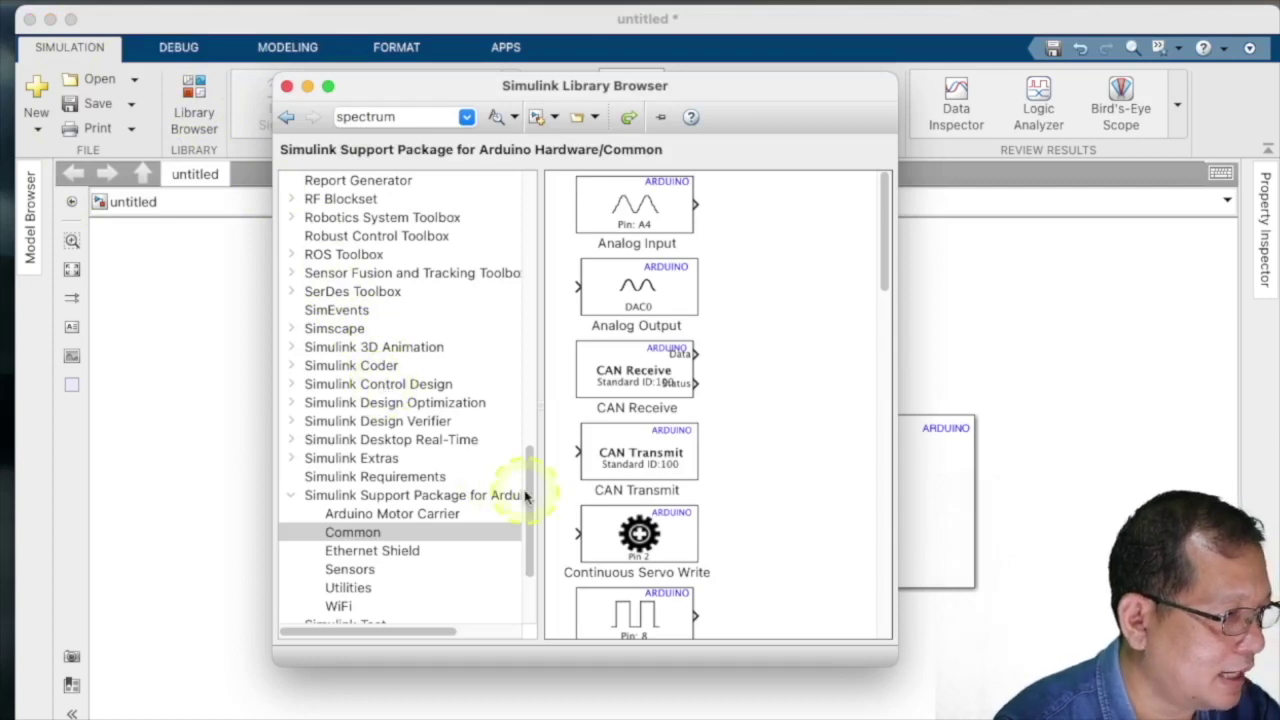
# - Add the Pulse Generator from Simulink Sources to model untitled
pyautogui.moveTo(526, 493); pyautogui.dragTo(523, 182)
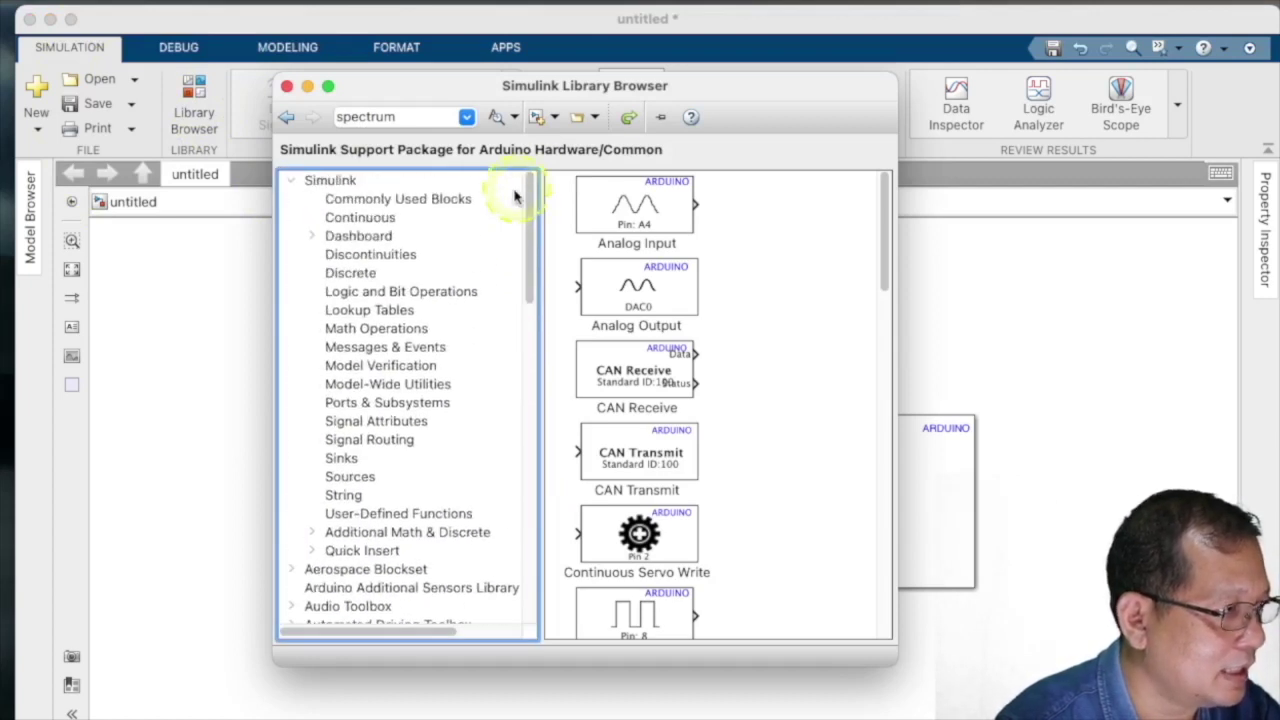
pyautogui.click(345, 477)
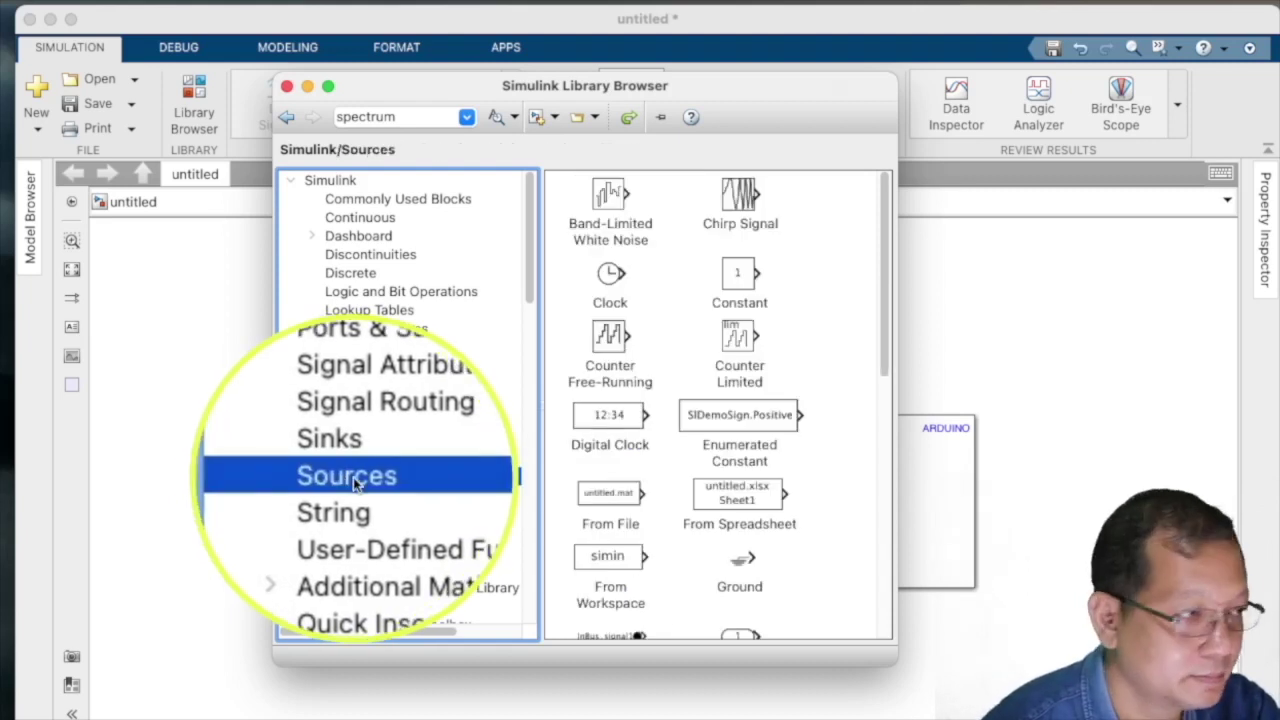
pyautogui.scroll(-3, 670, 390)
pyautogui.scroll(-5, 675, 398)
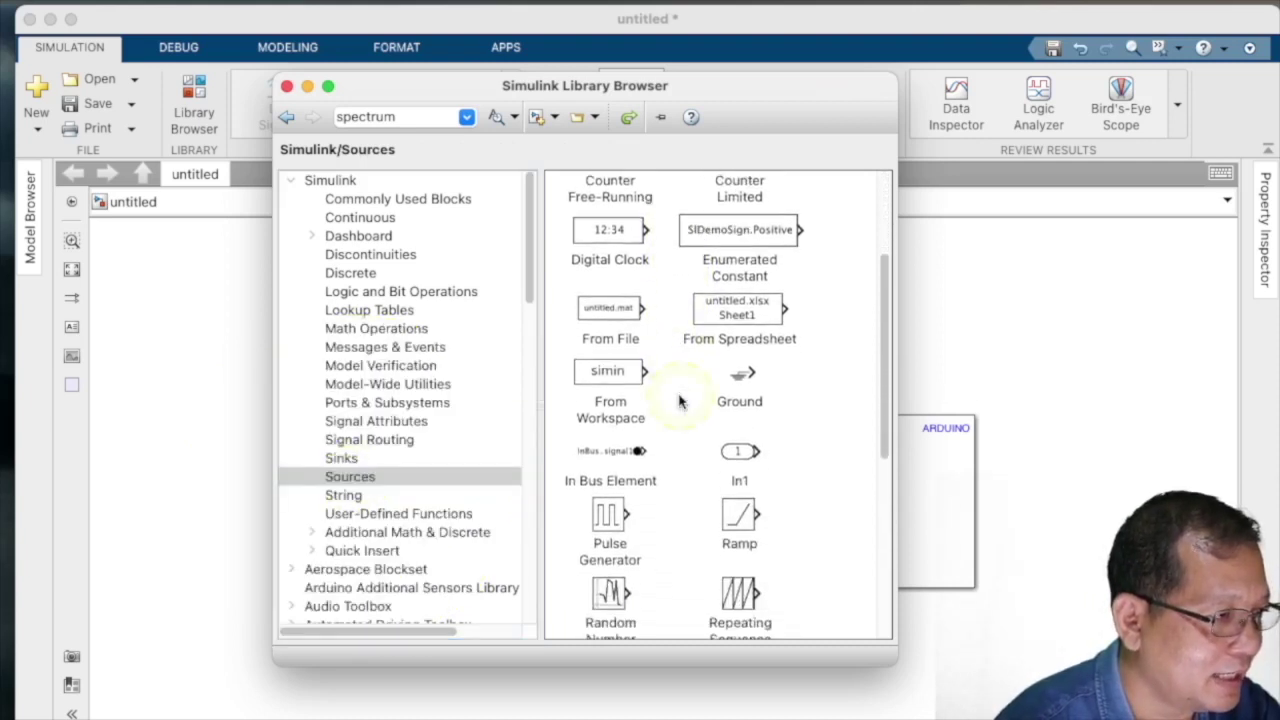
pyautogui.click(610, 520)
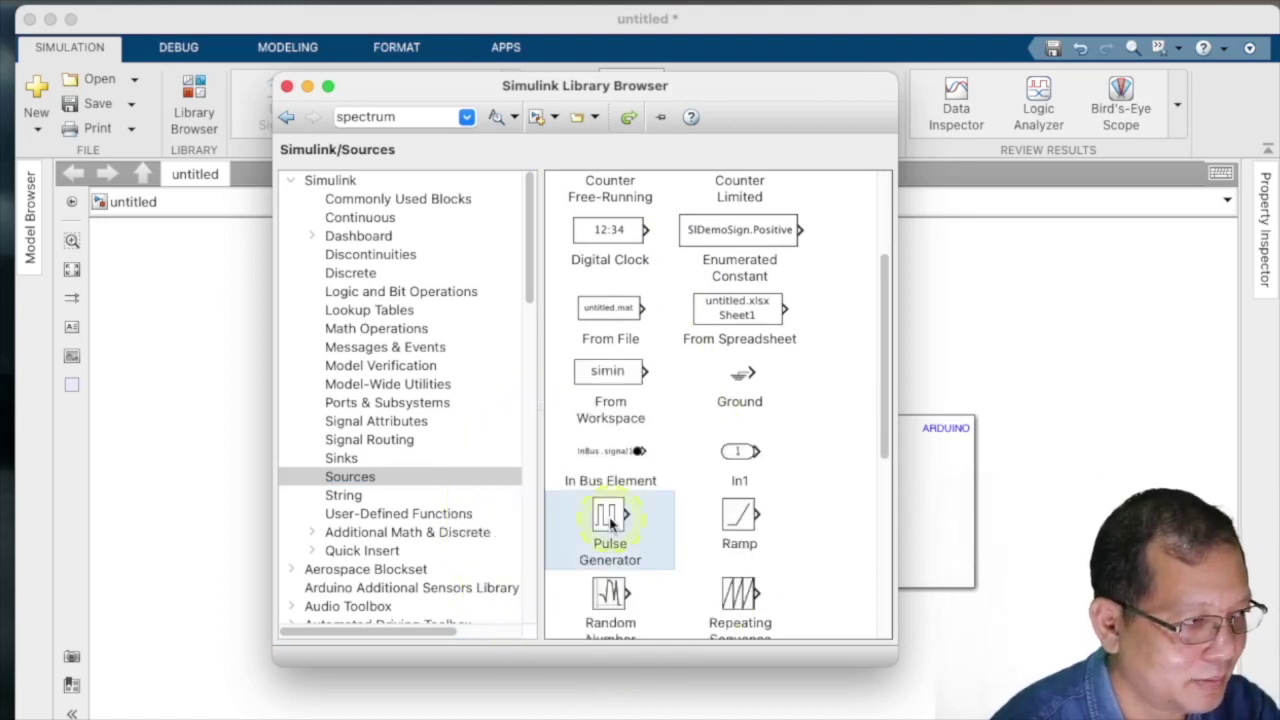
pyautogui.rightClick(612, 522)
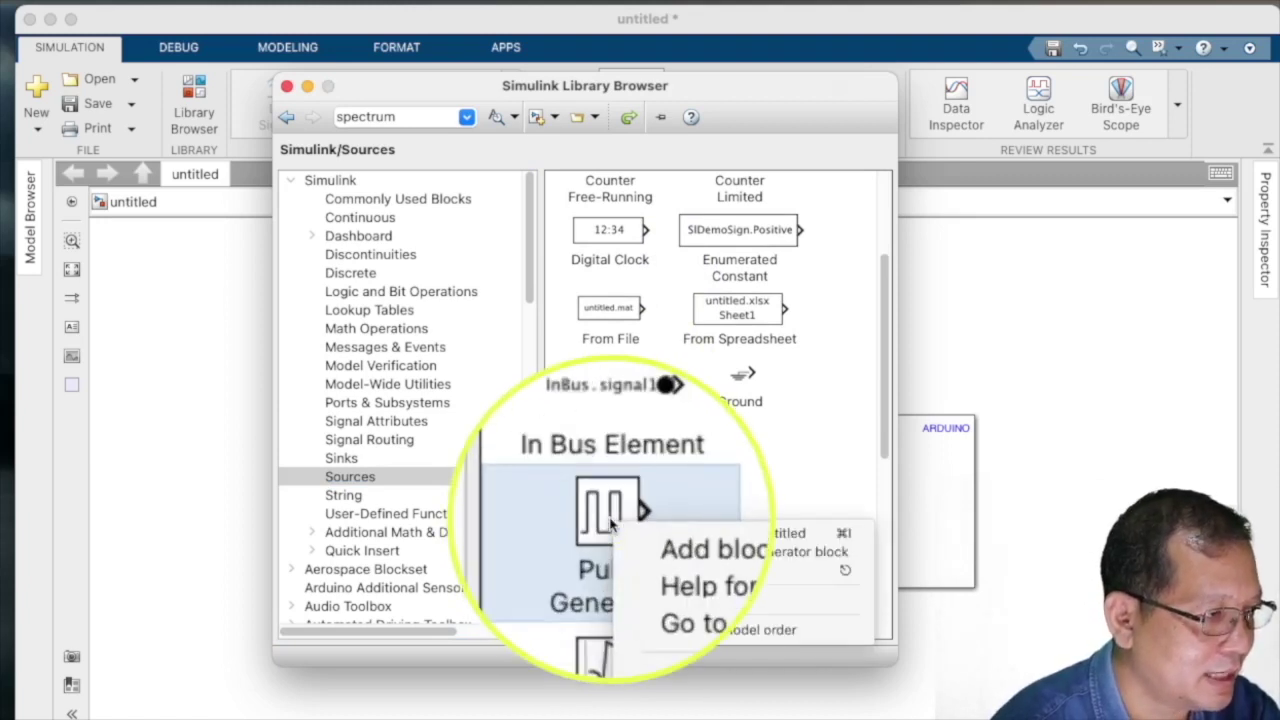
pyautogui.click(698, 538)
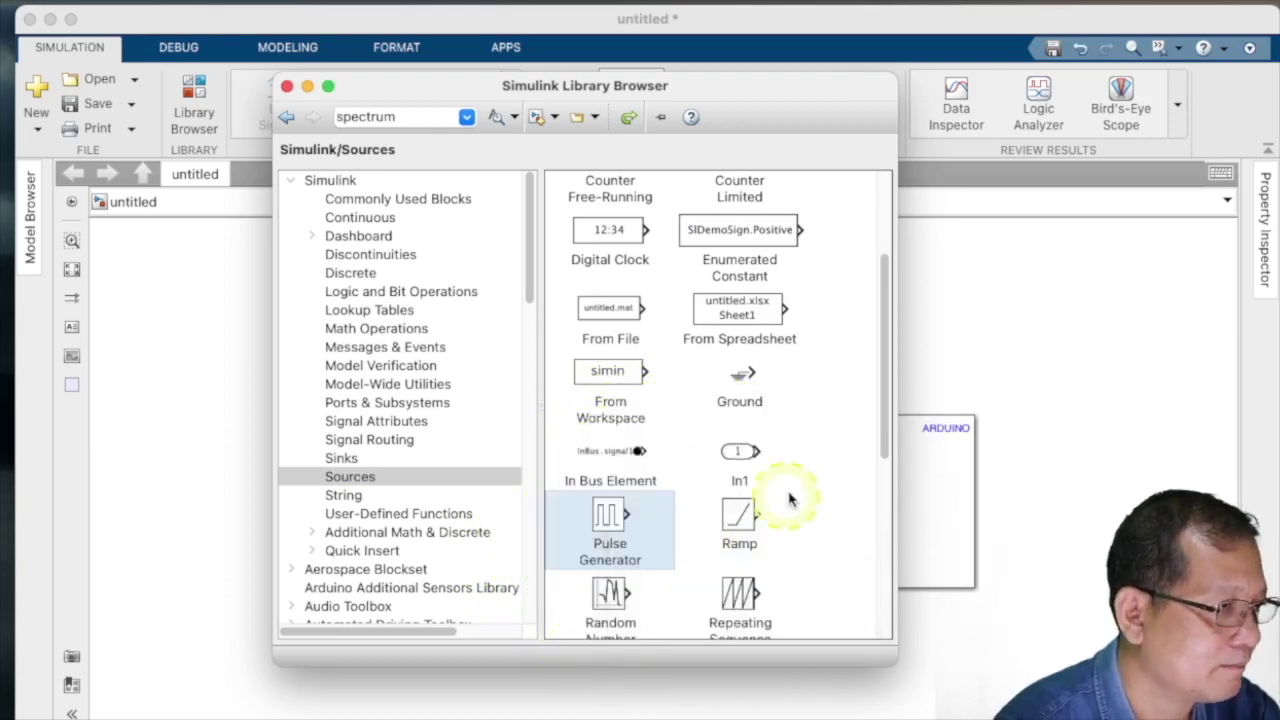
pyautogui.click(995, 350)
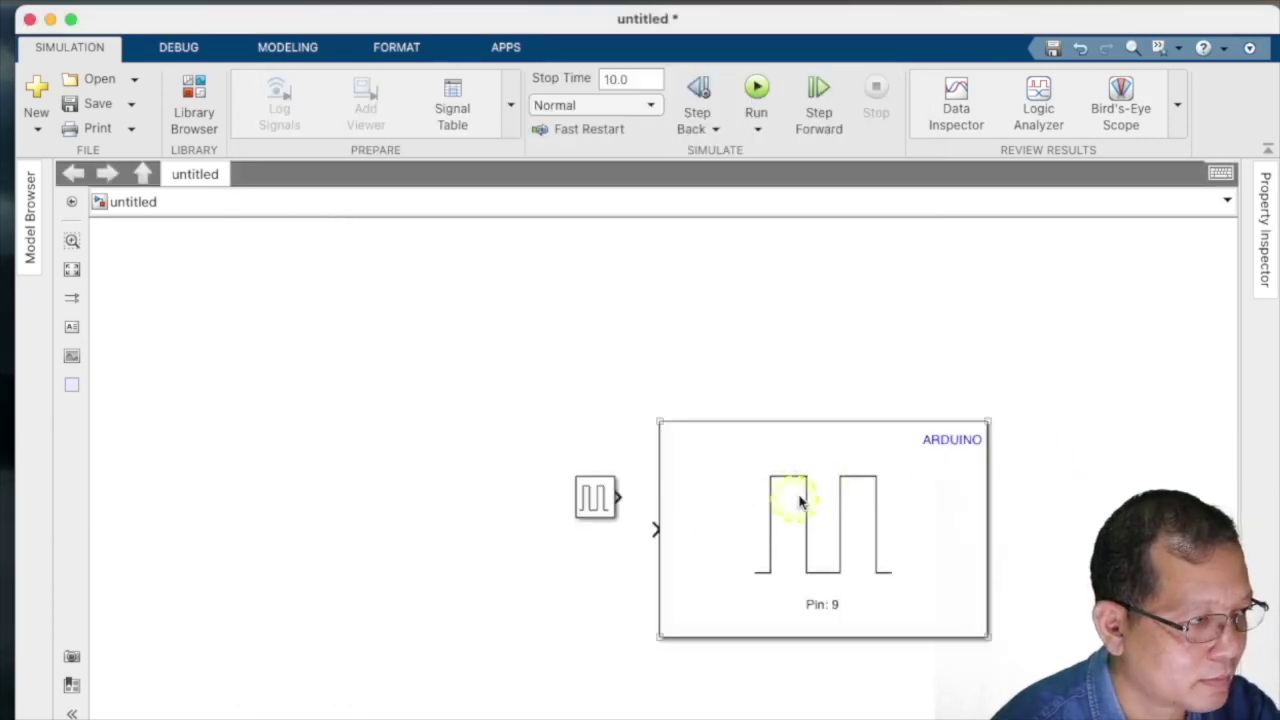
# - Align and enlarge the Pulse Generator, then connect its output to the Digital Output input
pyautogui.moveTo(800, 500); pyautogui.dragTo(894, 443)
pyautogui.moveTo(576, 479); pyautogui.dragTo(594, 571)
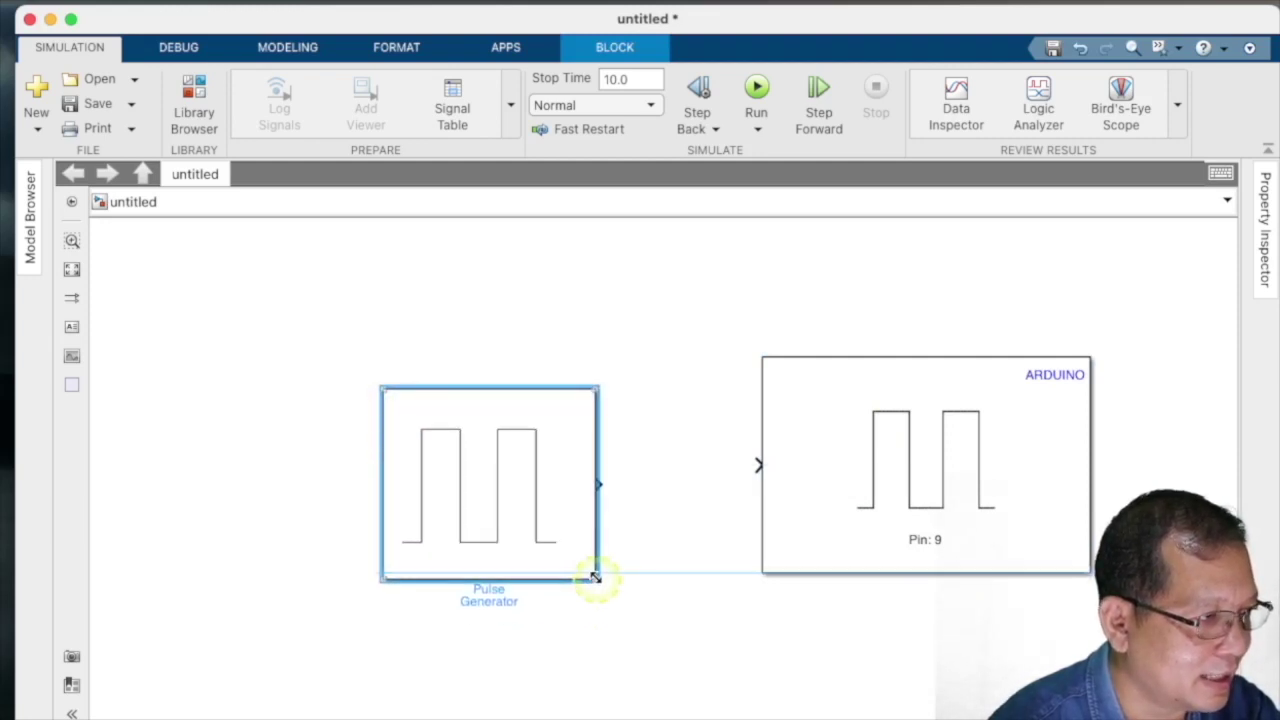
pyautogui.moveTo(493, 511)
pyautogui.mouseDown()
pyautogui.moveTo(471, 477)
pyautogui.moveTo(461, 497)
pyautogui.moveTo(371, 494)
pyautogui.moveTo(465, 430)
pyautogui.moveTo(531, 443)
pyautogui.moveTo(551, 486)
pyautogui.moveTo(511, 503)
pyautogui.moveTo(515, 468)
pyautogui.moveTo(518, 488)
pyautogui.moveTo(489, 488)
pyautogui.moveTo(514, 488)
pyautogui.moveTo(520, 451)
pyautogui.moveTo(524, 494)
pyautogui.moveTo(510, 494)
pyautogui.mouseUp()
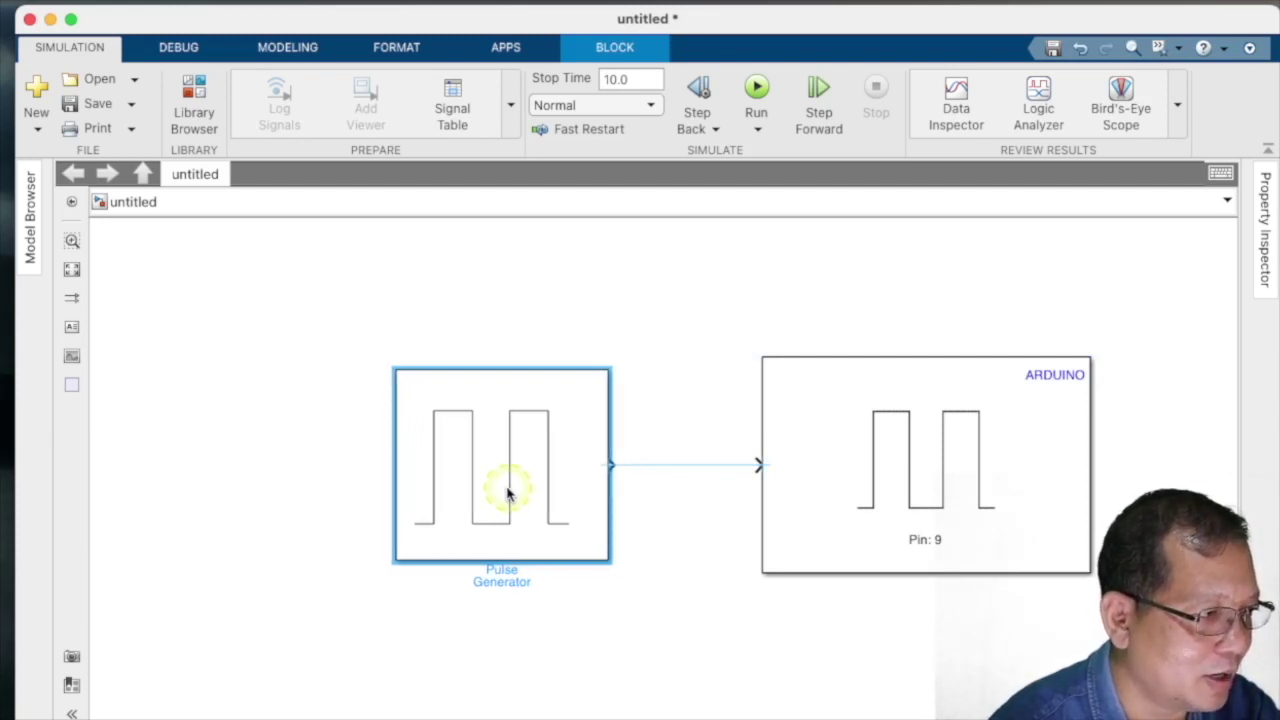
pyautogui.moveTo(507, 488); pyautogui.dragTo(507, 488)
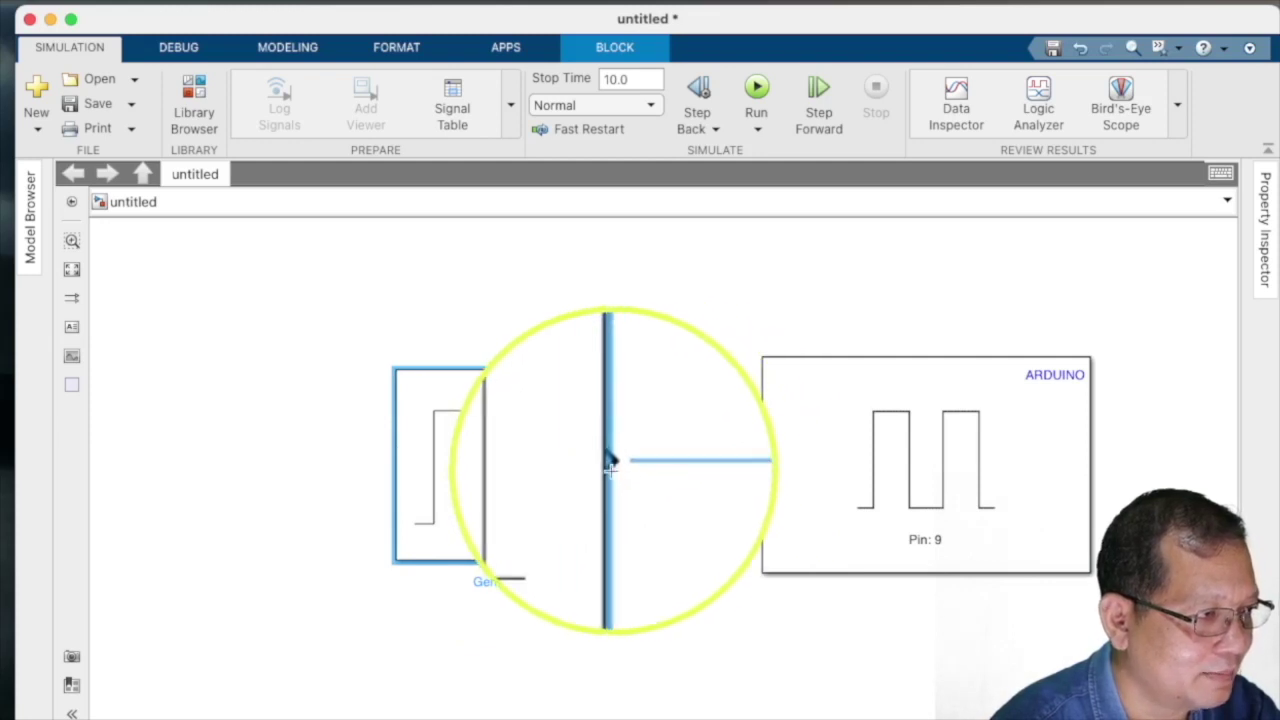
pyautogui.click(695, 468)
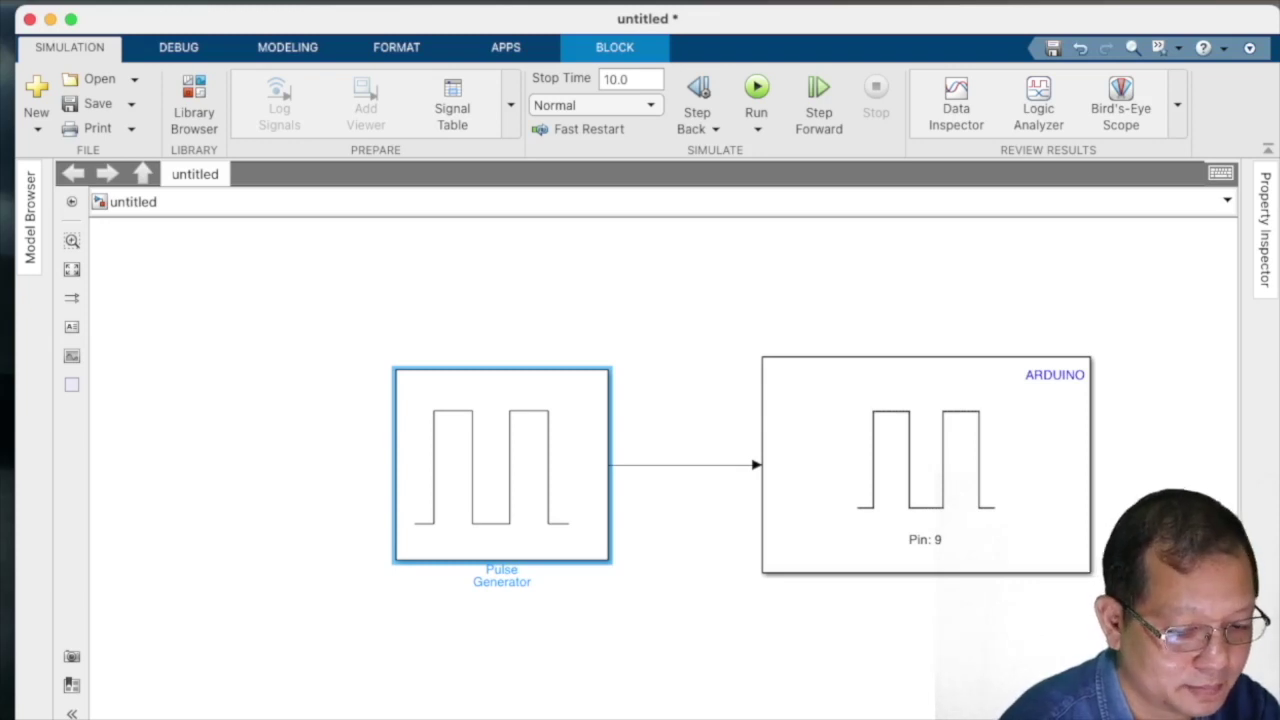
# - Set the Digital Output block's Pin parameter to 12
pyautogui.click(928, 543)
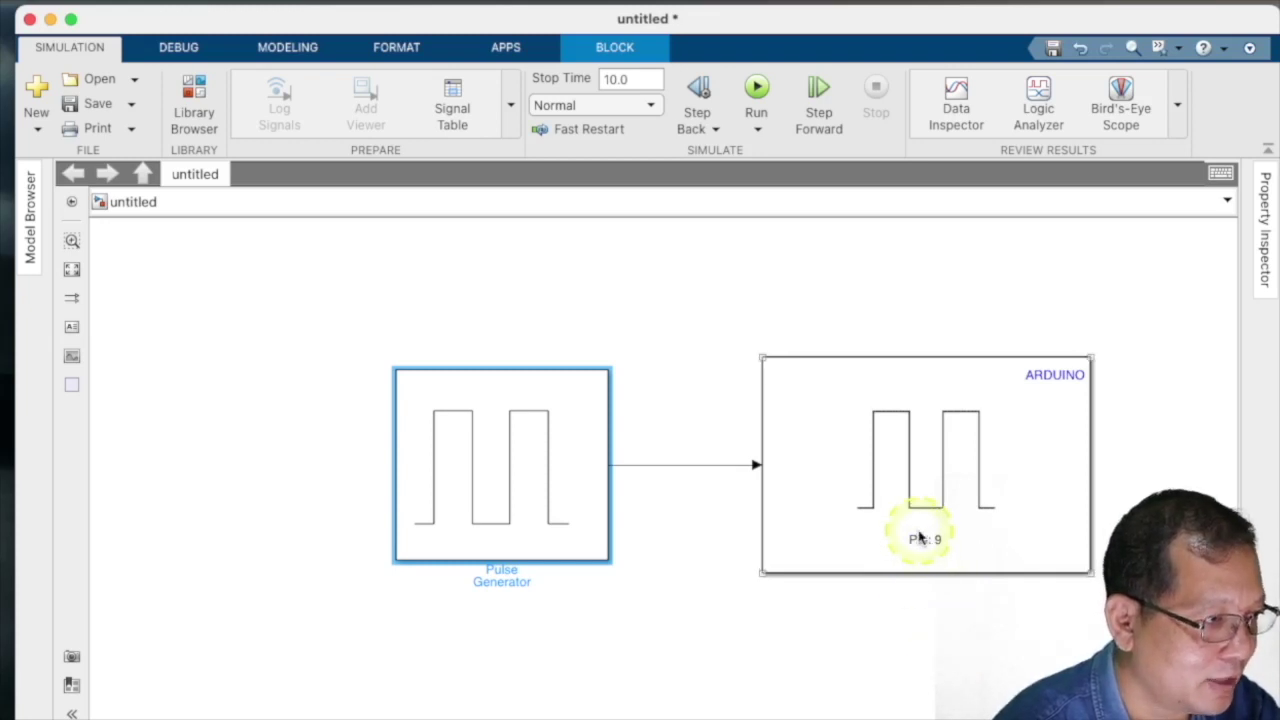
pyautogui.doubleClick(925, 543)
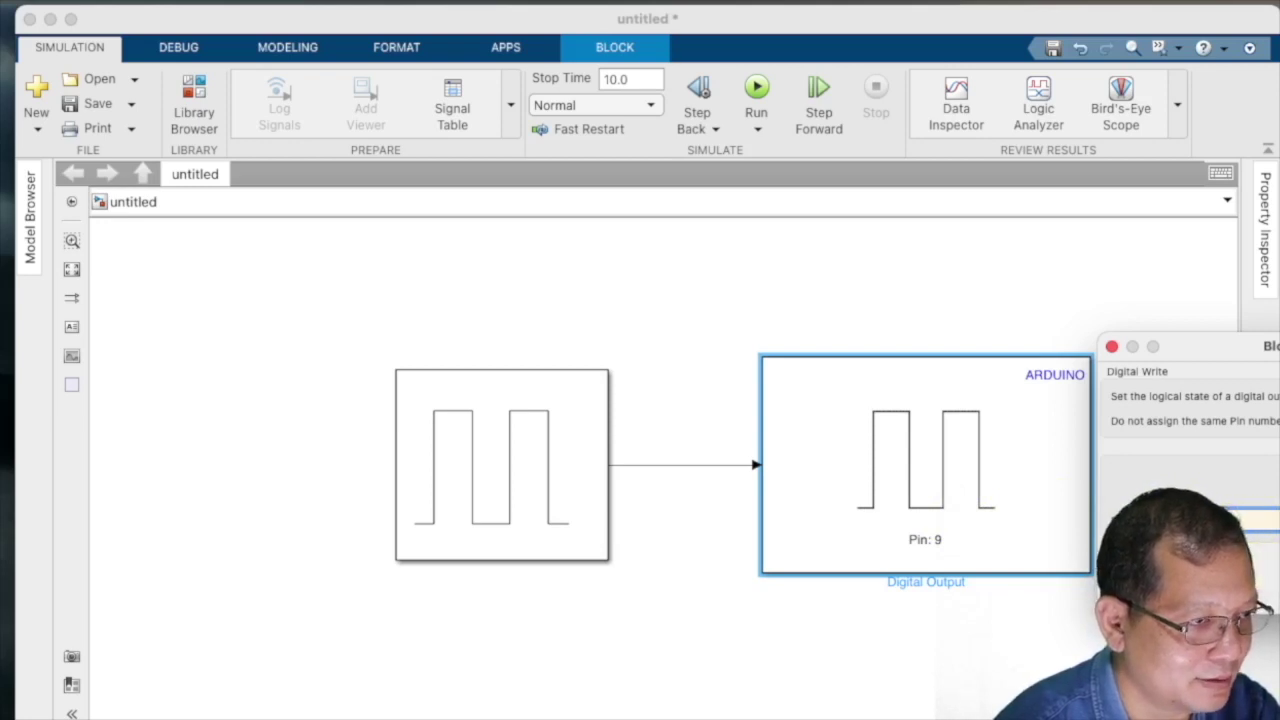
pyautogui.press('Return')
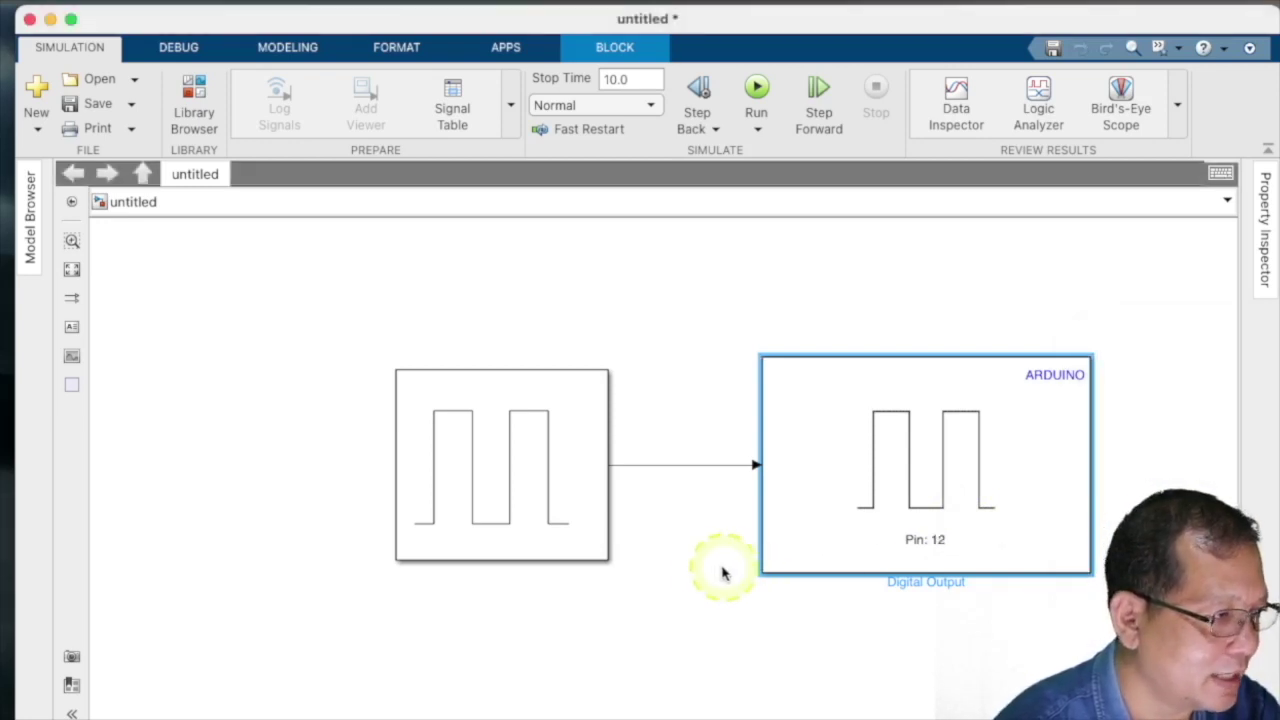
# - Change the Pulse Generator's Period from 10 to 1 and Pulse Width to 50
pyautogui.doubleClick(512, 498)
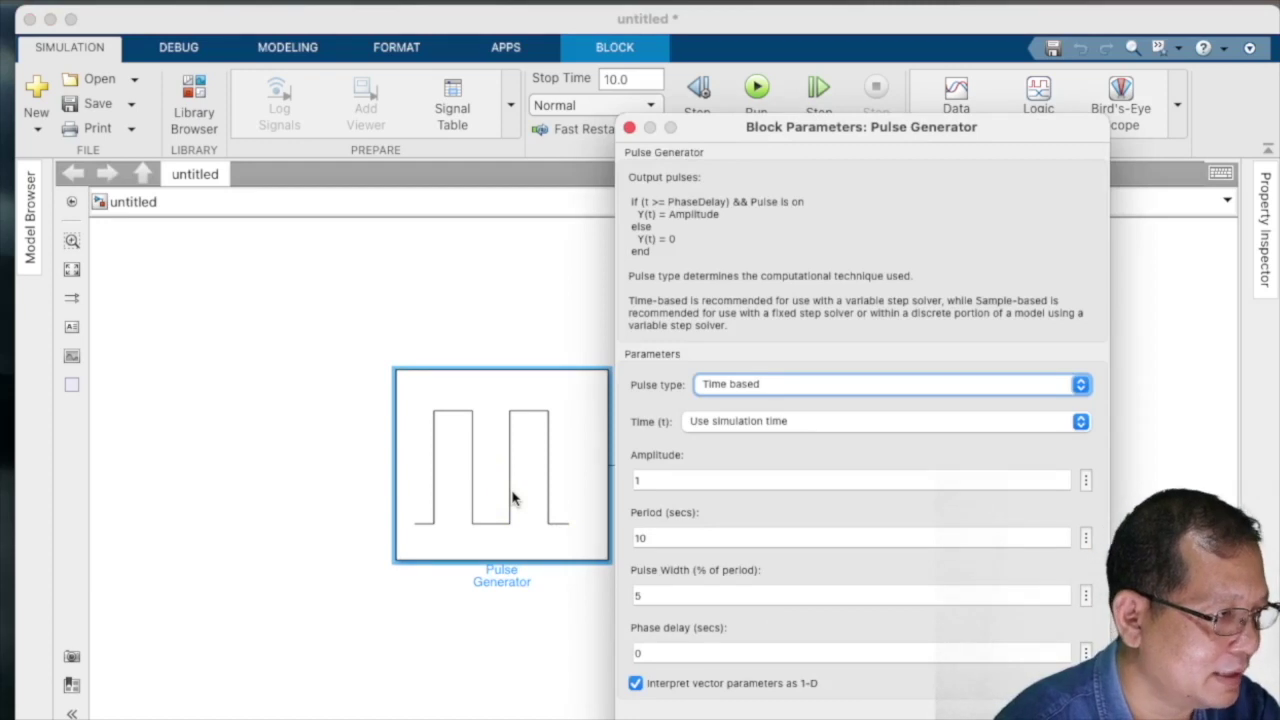
pyautogui.click(656, 481)
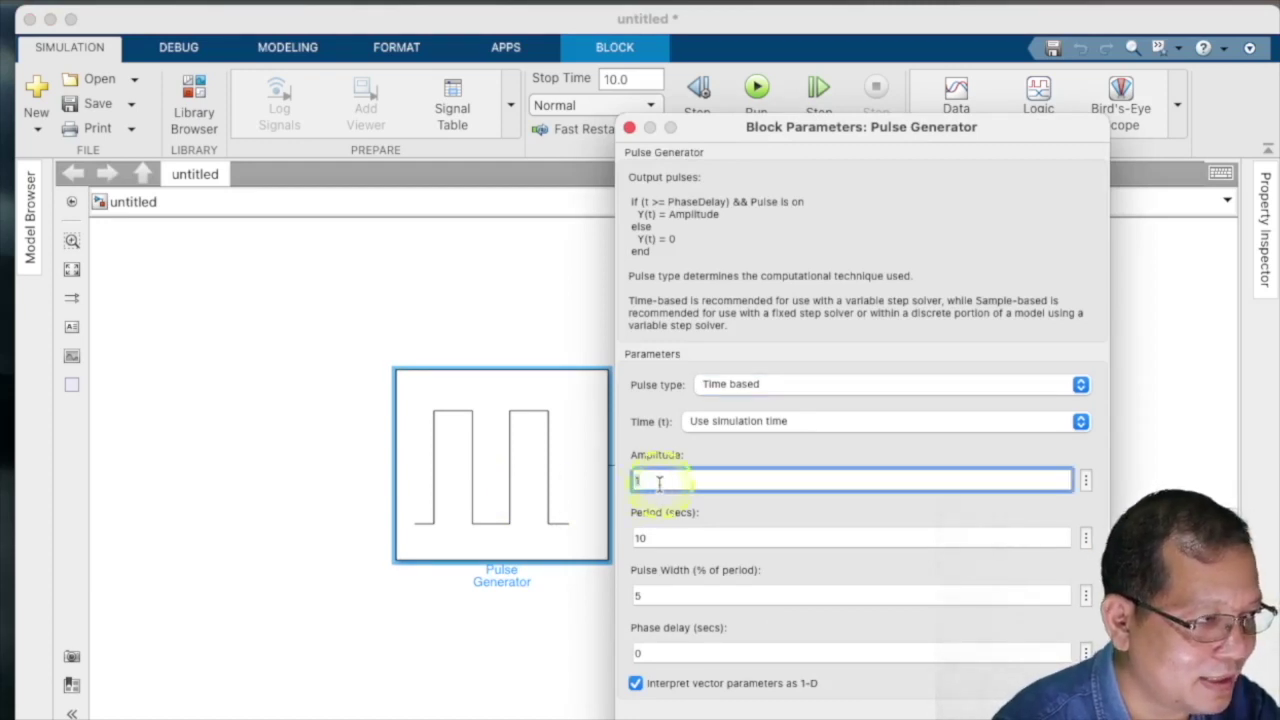
pyautogui.click(660, 538)
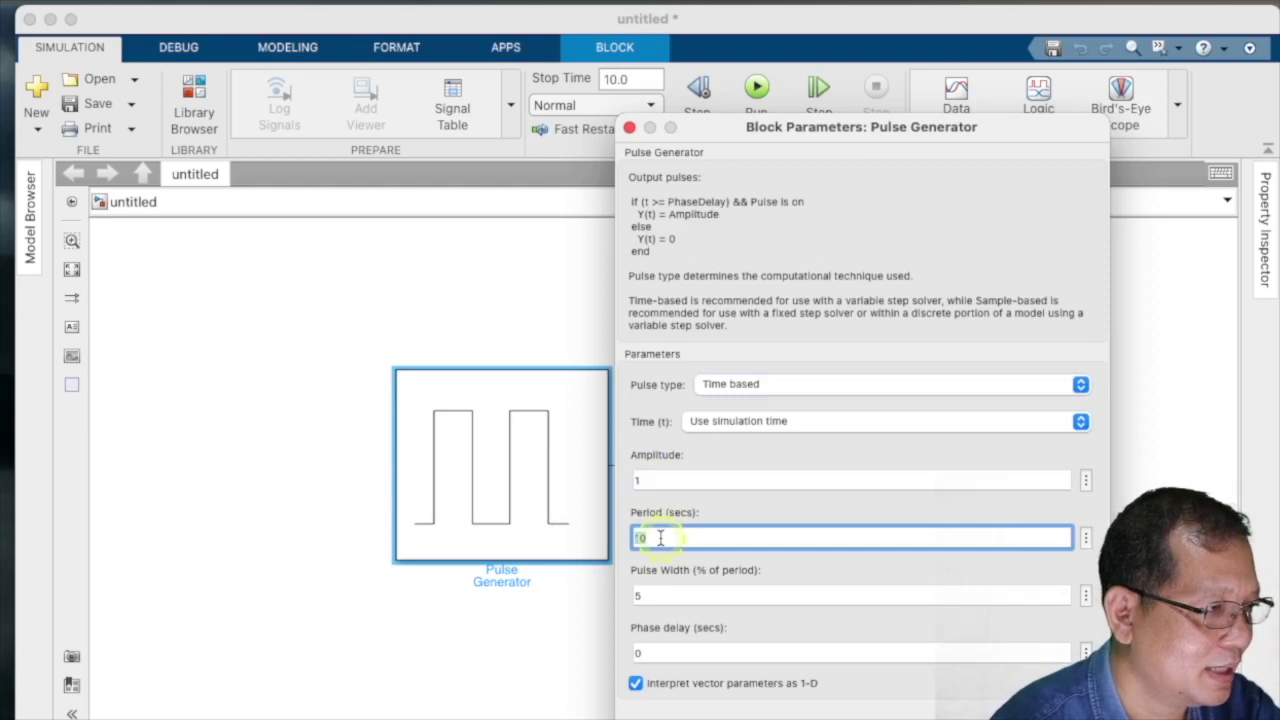
pyautogui.click(758, 537)
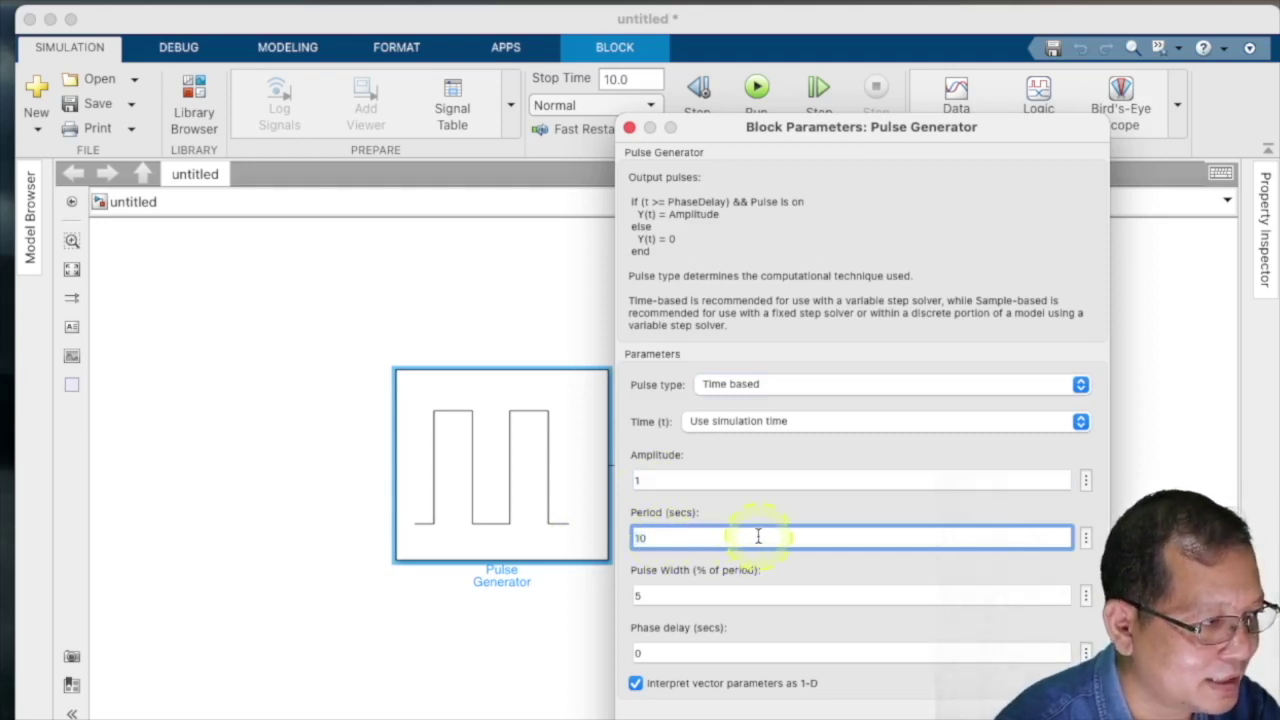
pyautogui.moveTo(758, 537); pyautogui.dragTo(548, 530)
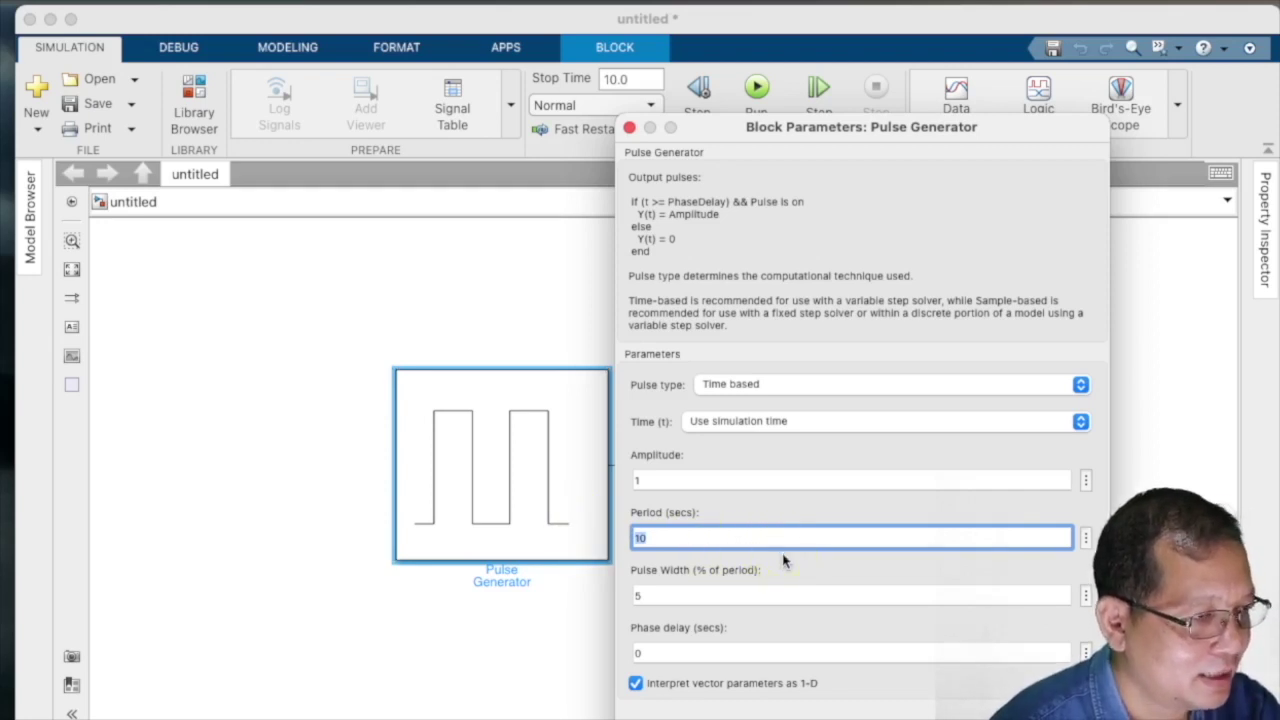
pyautogui.write('1')
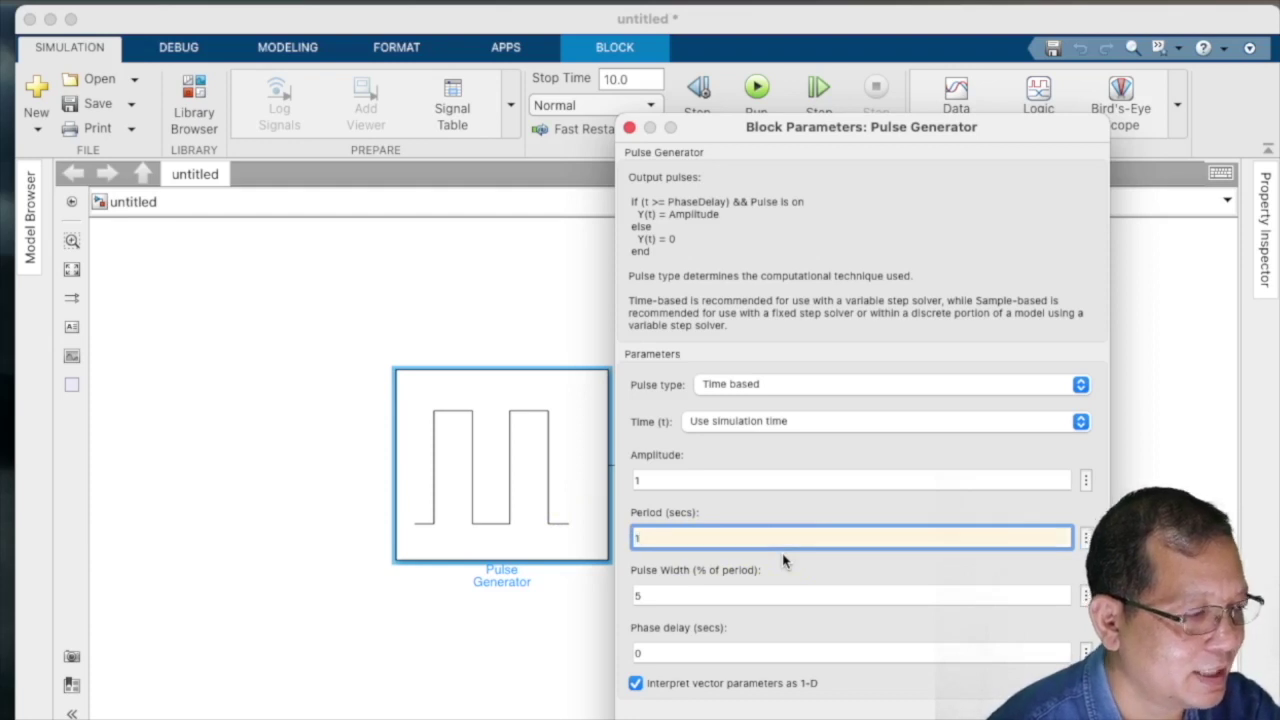
pyautogui.click(799, 528)
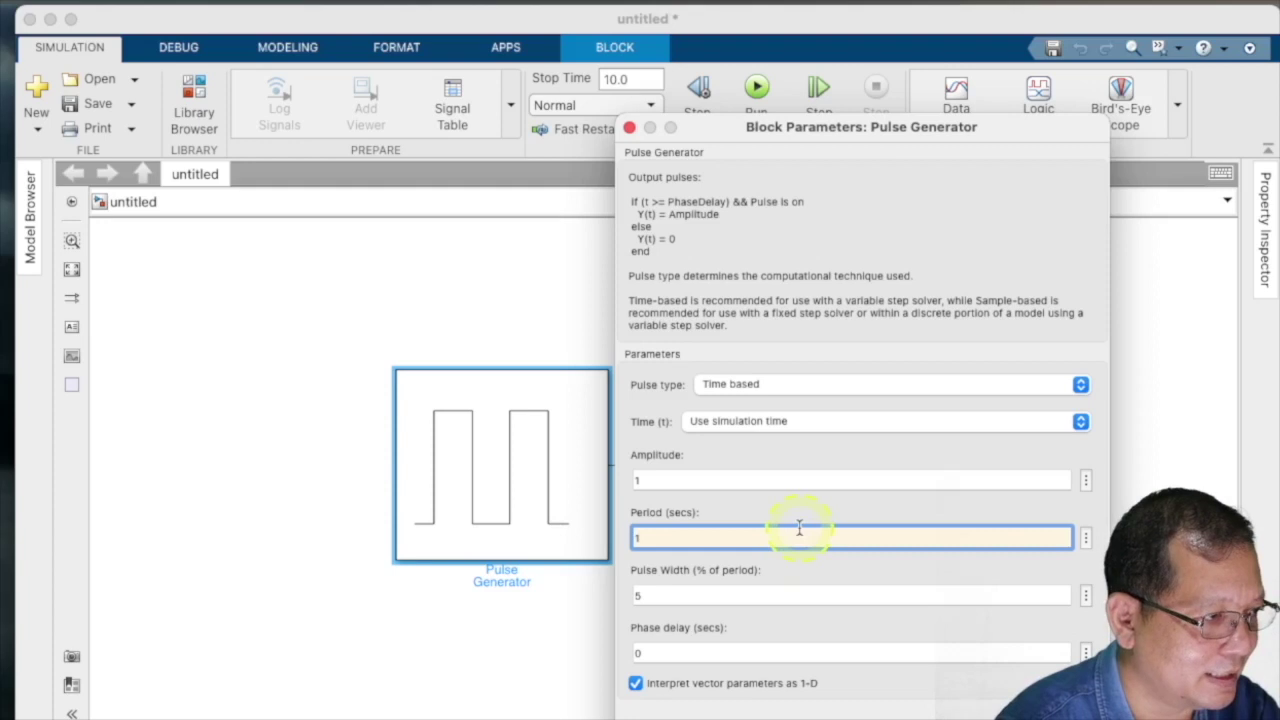
pyautogui.doubleClick(678, 598)
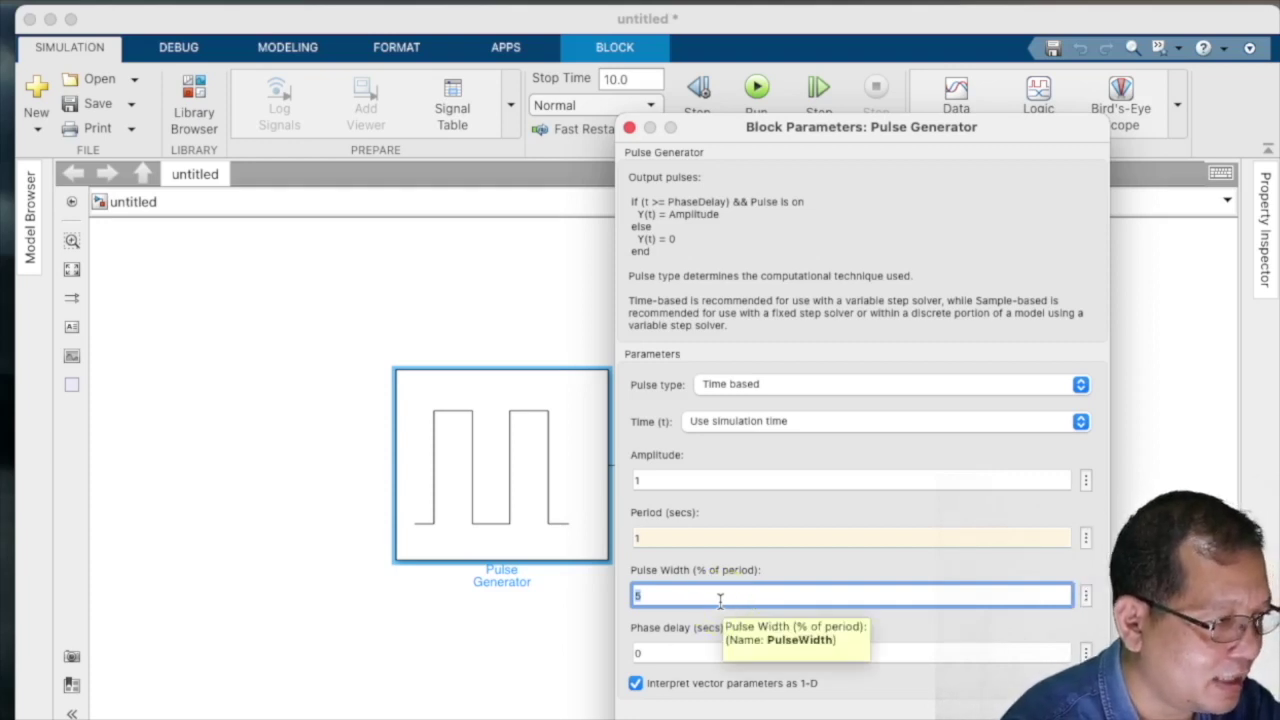
pyautogui.write('5')
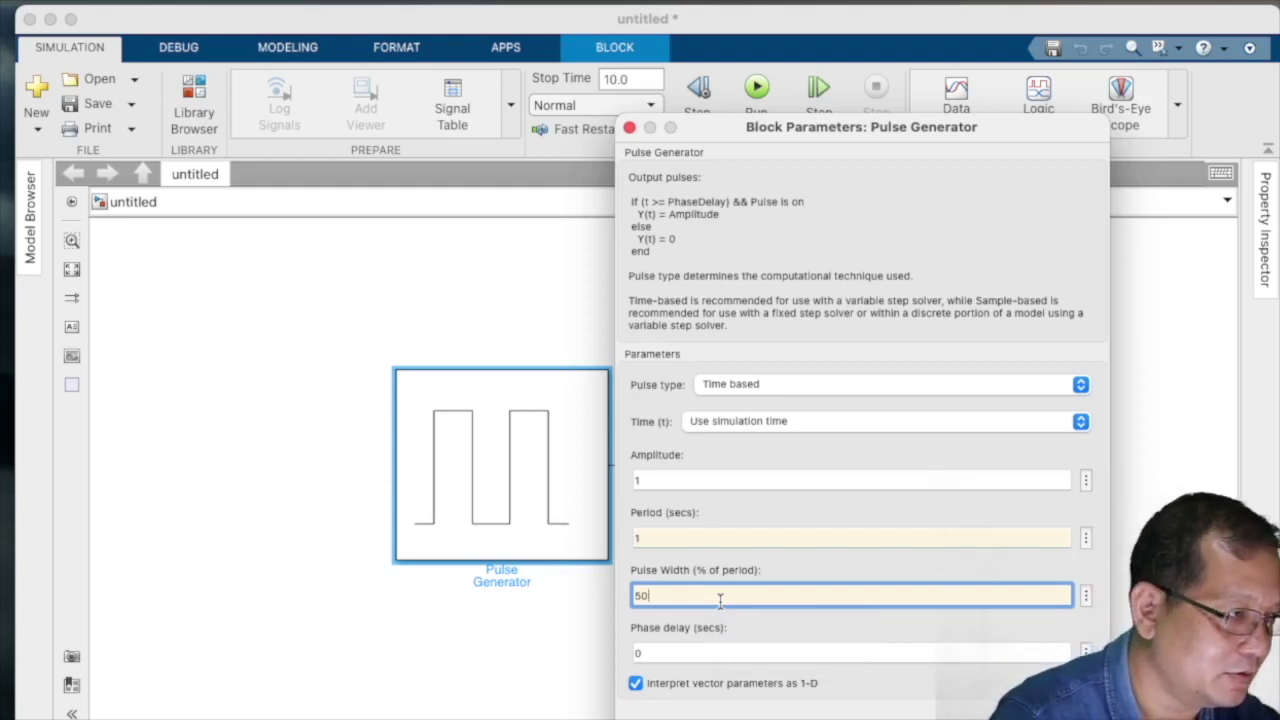
pyautogui.click(705, 653)
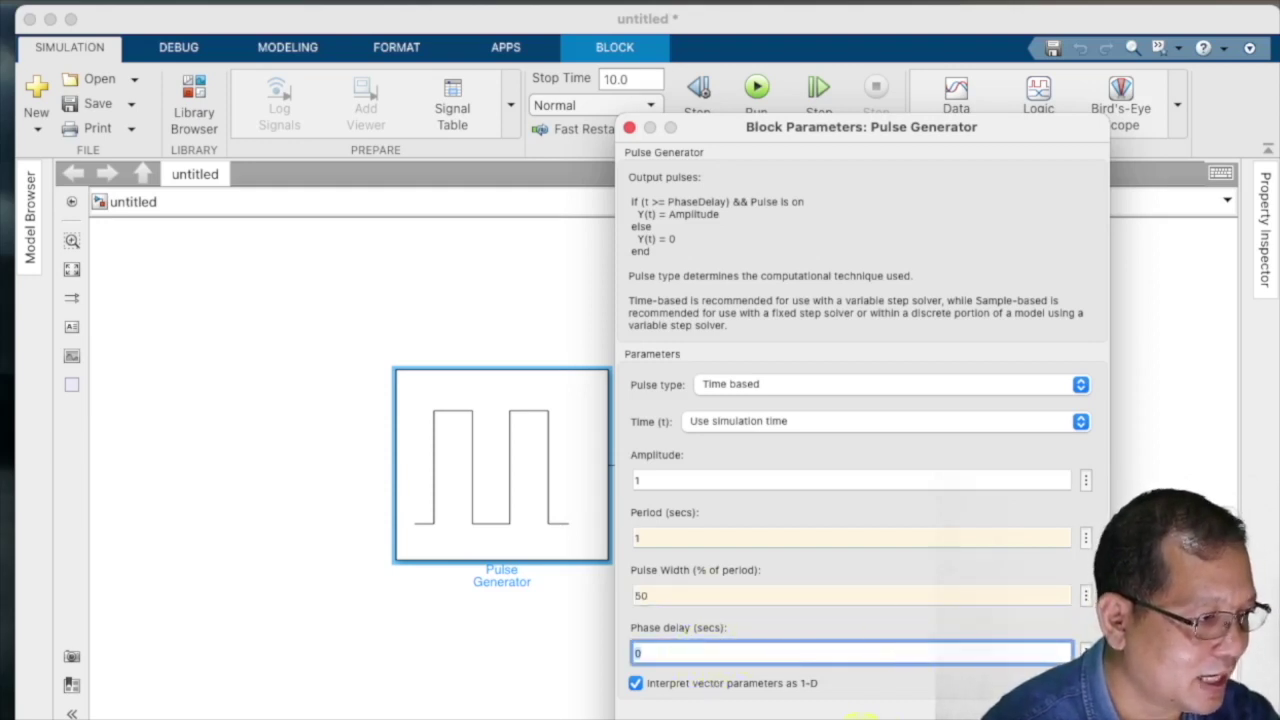
pyautogui.press('Return')
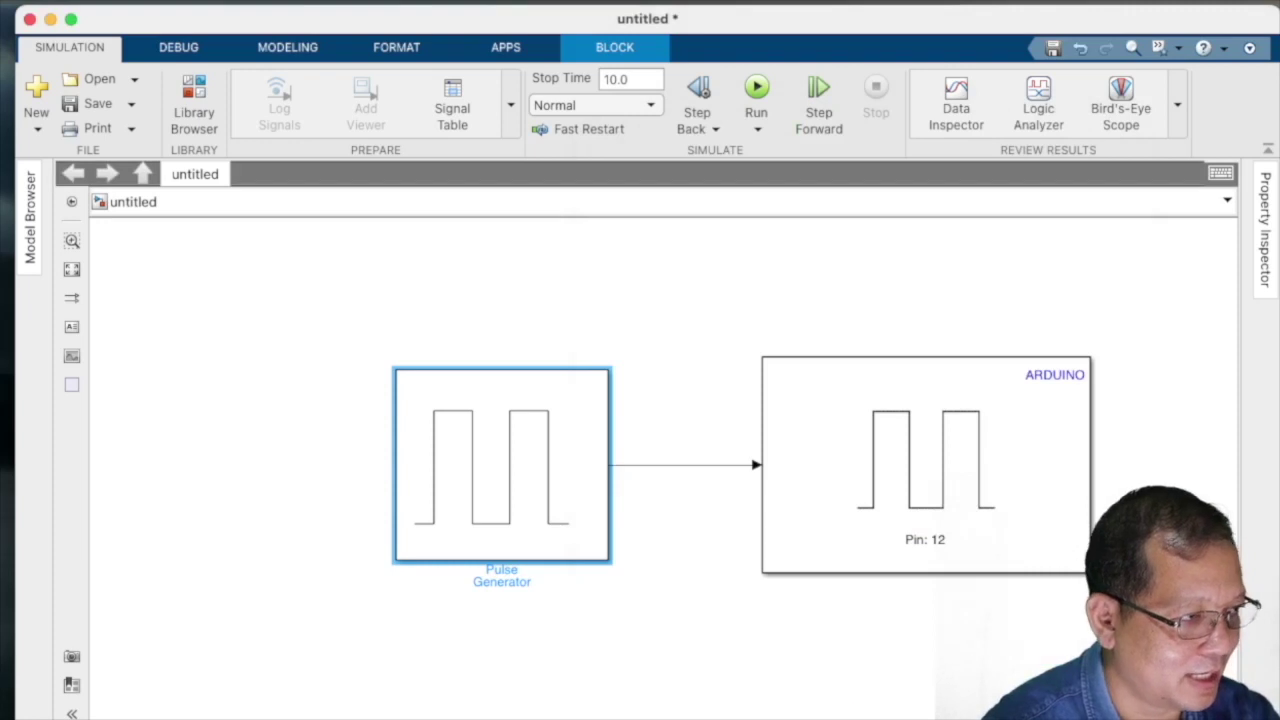
# - Add a Scope block from the Sinks library and place it below the Arduino block
pyautogui.click(877, 672)
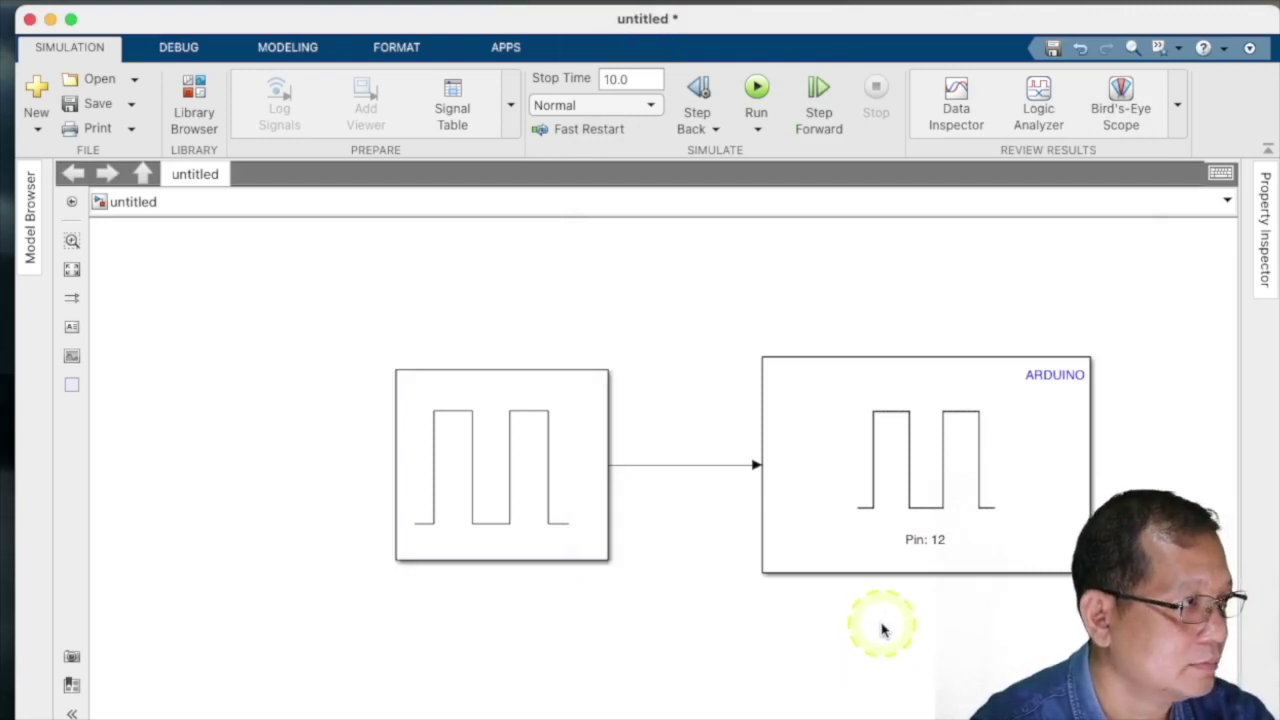
pyautogui.moveTo(672, 344); pyautogui.dragTo(590, 320)
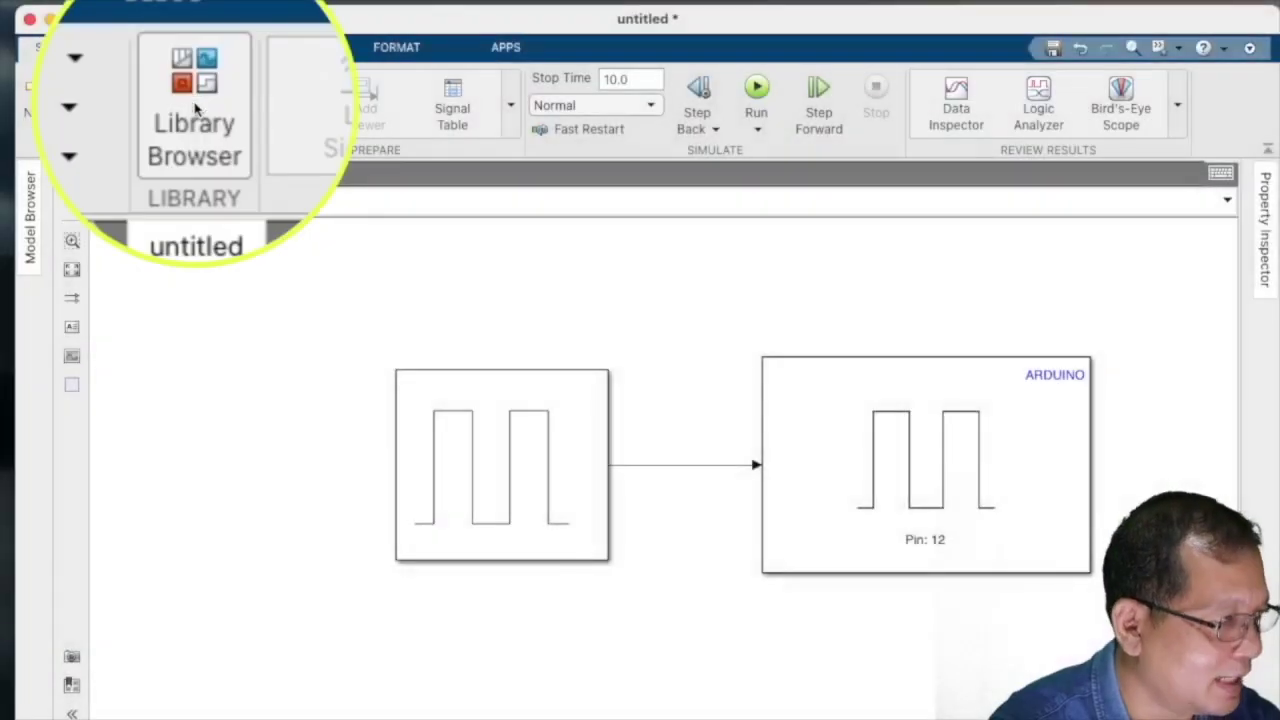
pyautogui.click(194, 110)
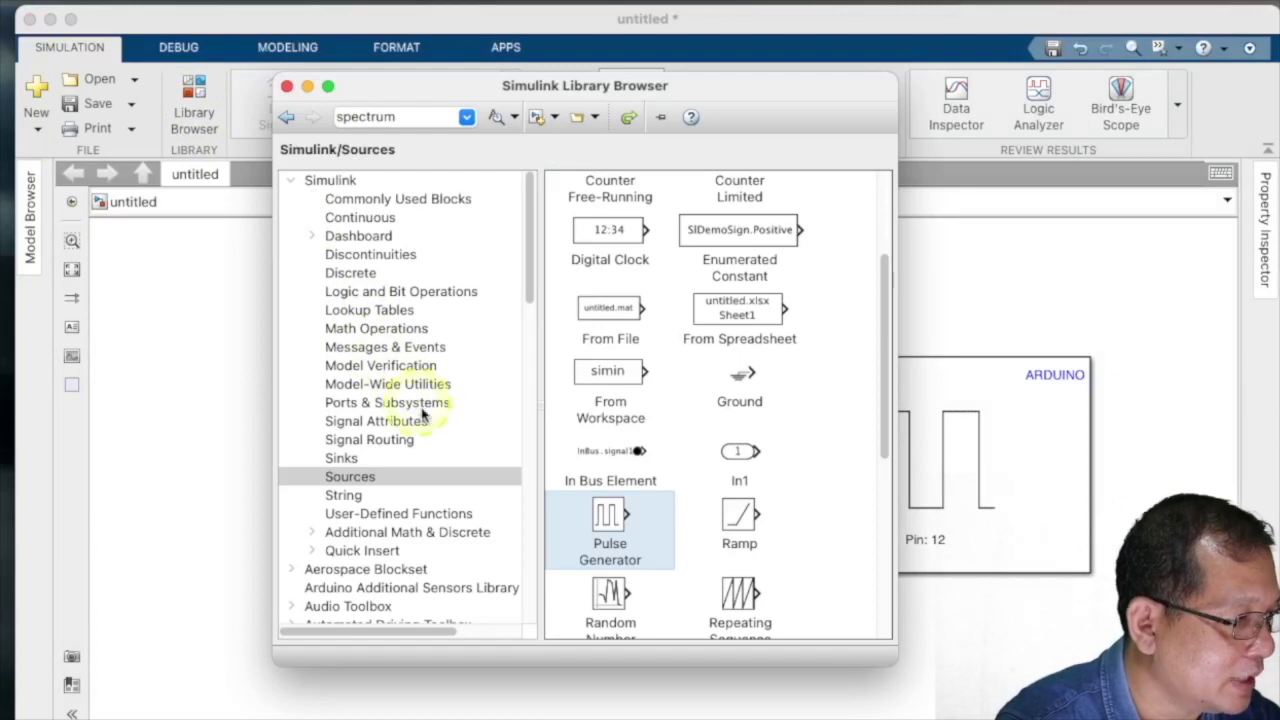
pyautogui.click(350, 460)
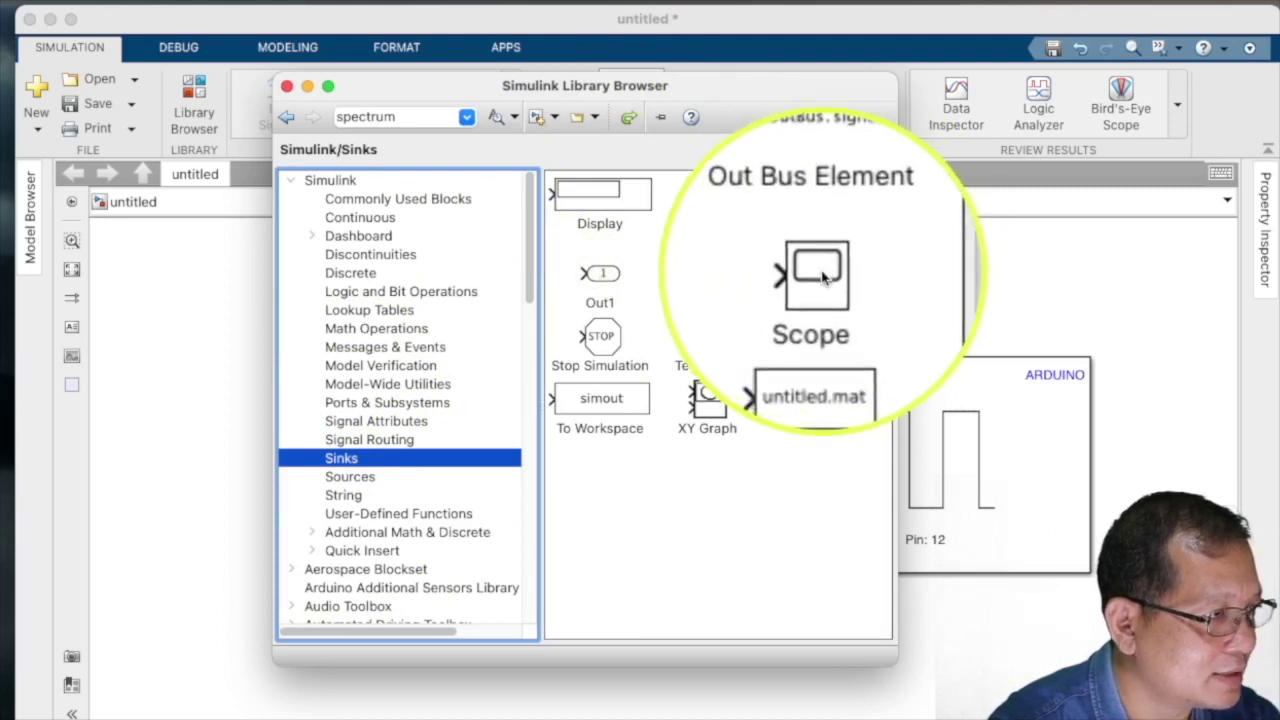
pyautogui.moveTo(815, 272); pyautogui.dragTo(1082, 620)
pyautogui.moveTo(1015, 657); pyautogui.dragTo(866, 643)
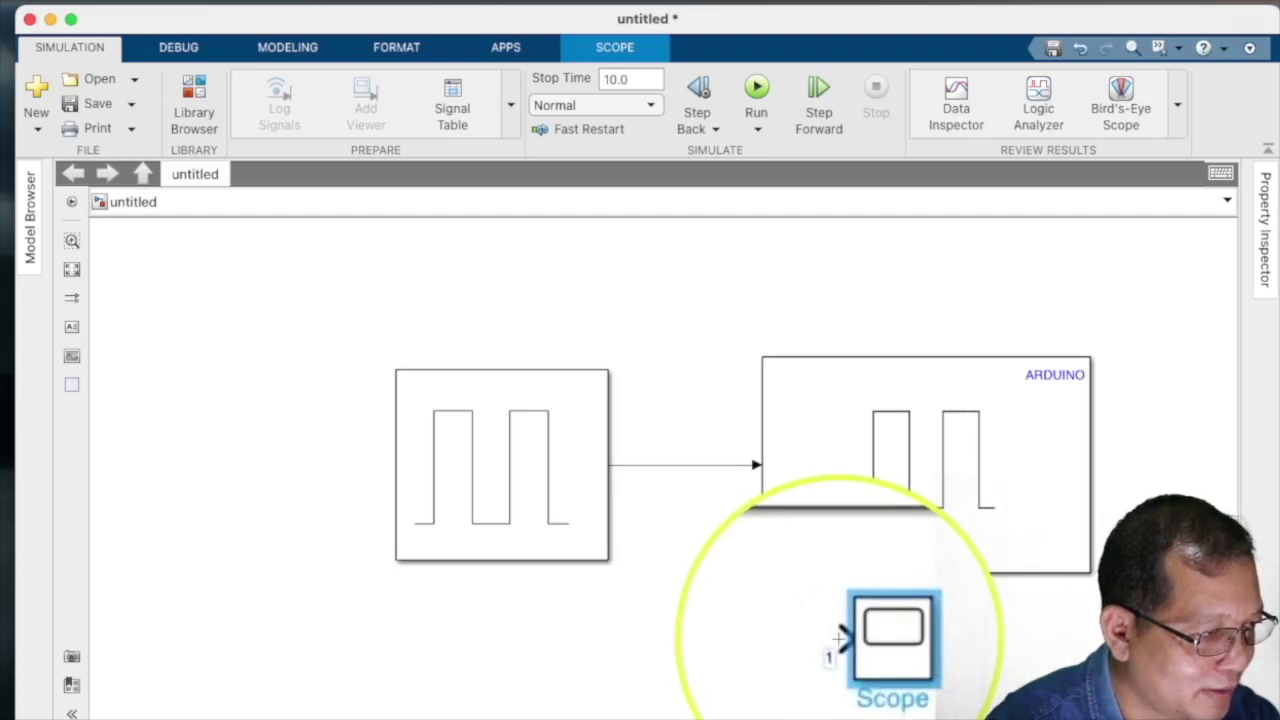
# - Connect the Scope input to the pulse signal as a branch, nudging the branch point left
pyautogui.click(838, 638)
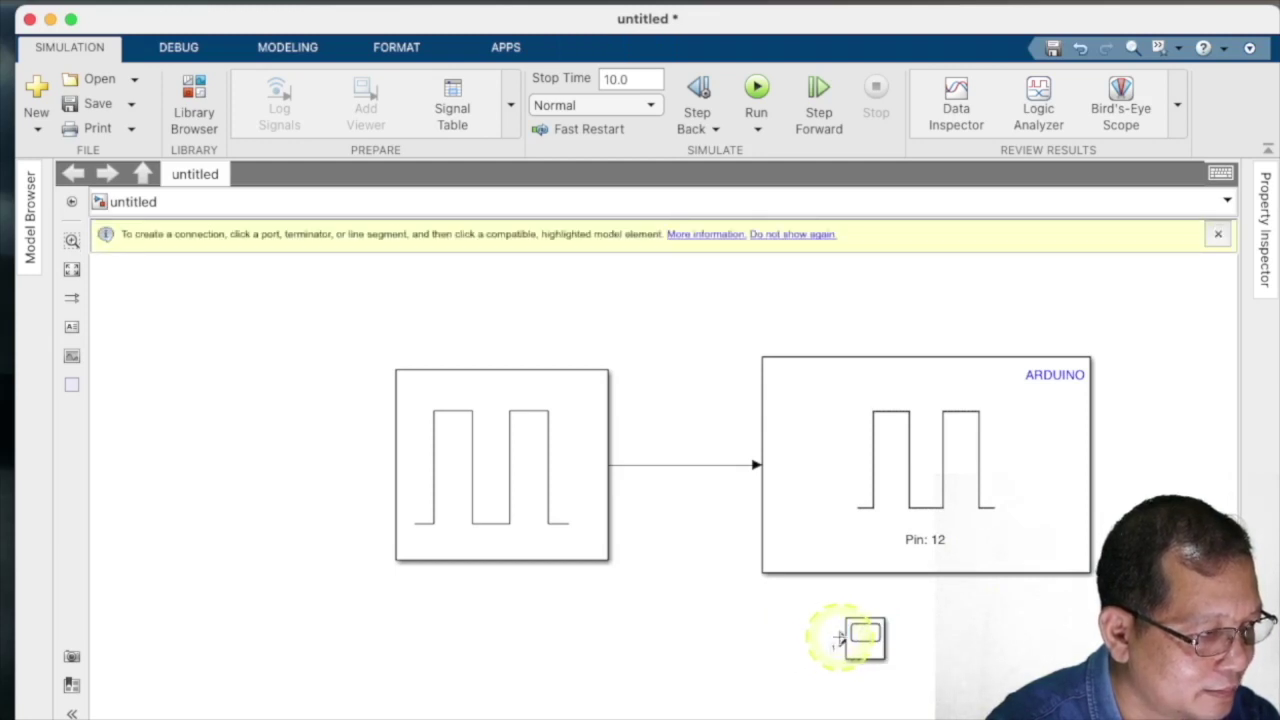
pyautogui.click(691, 467)
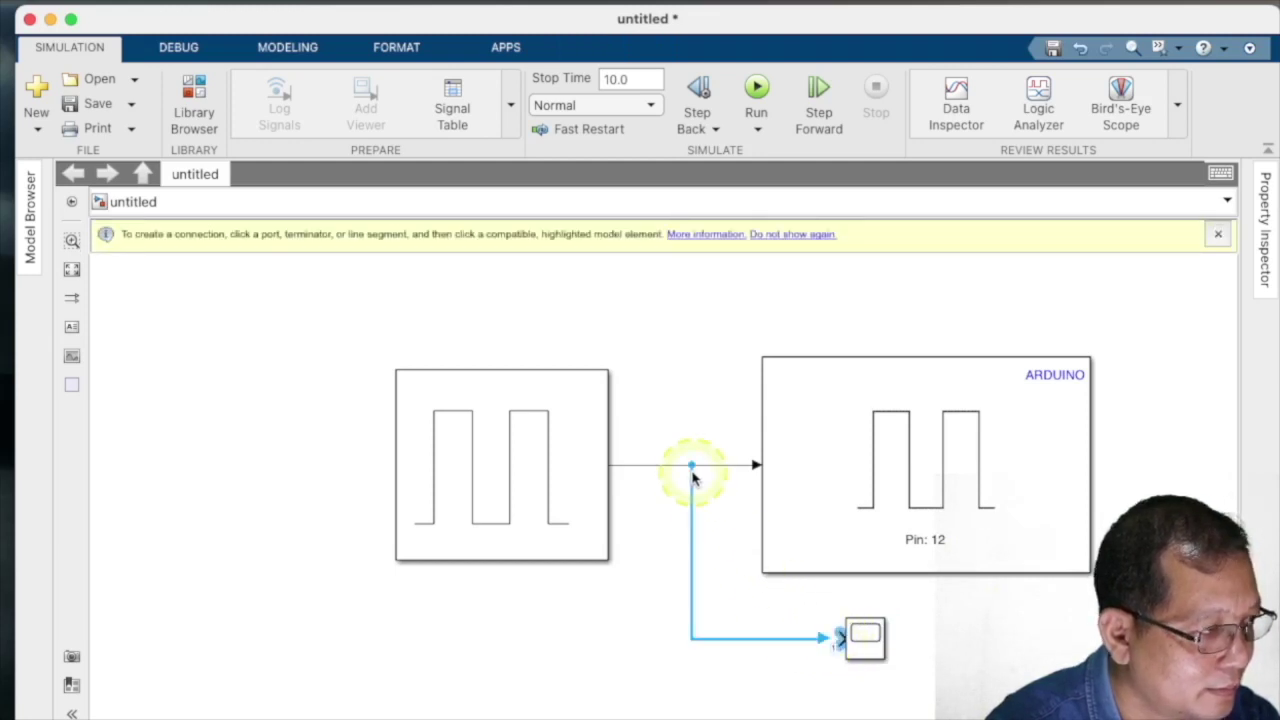
pyautogui.moveTo(691, 475); pyautogui.dragTo(674, 470)
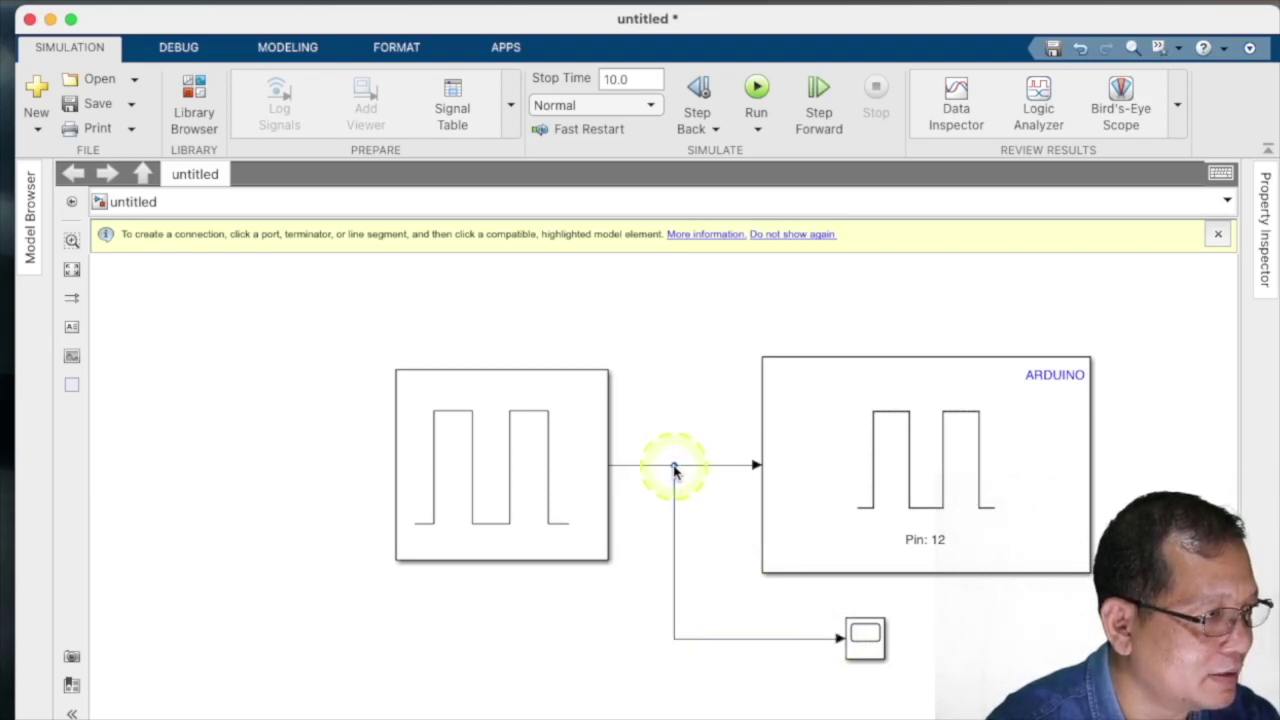
pyautogui.click(1219, 235)
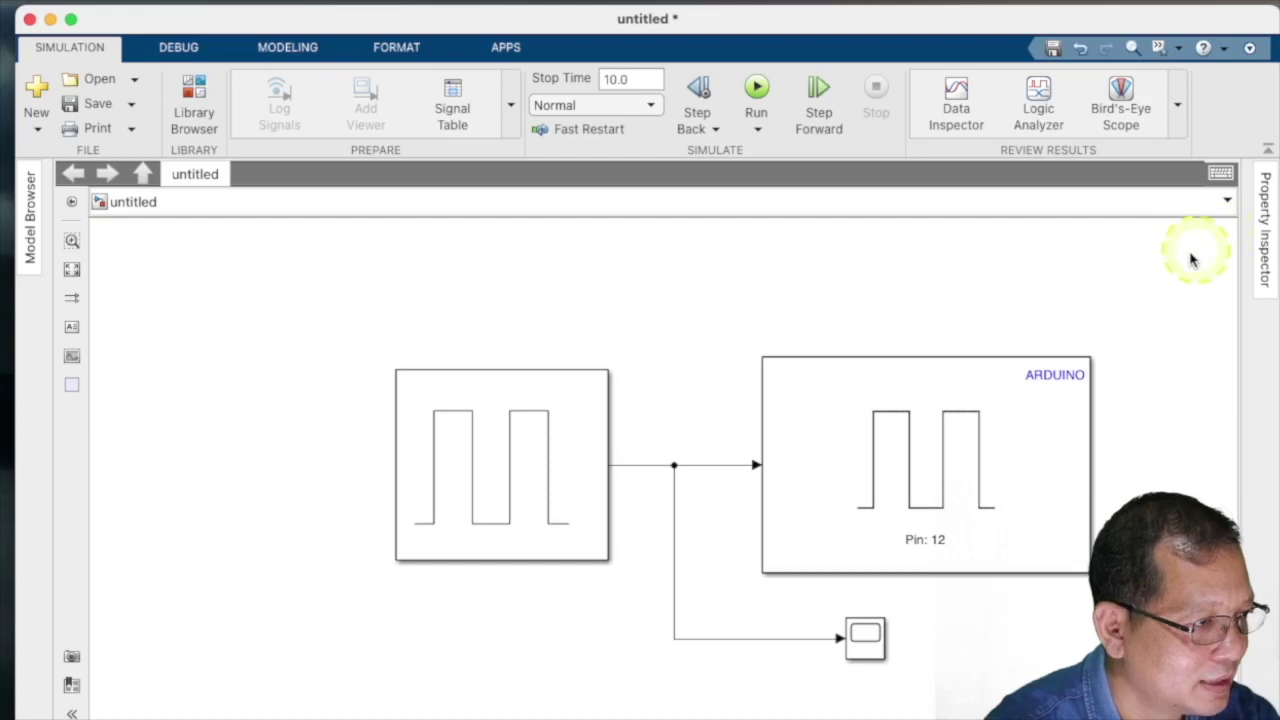
# - Set the simulation stop time to 2
pyautogui.click(637, 80)
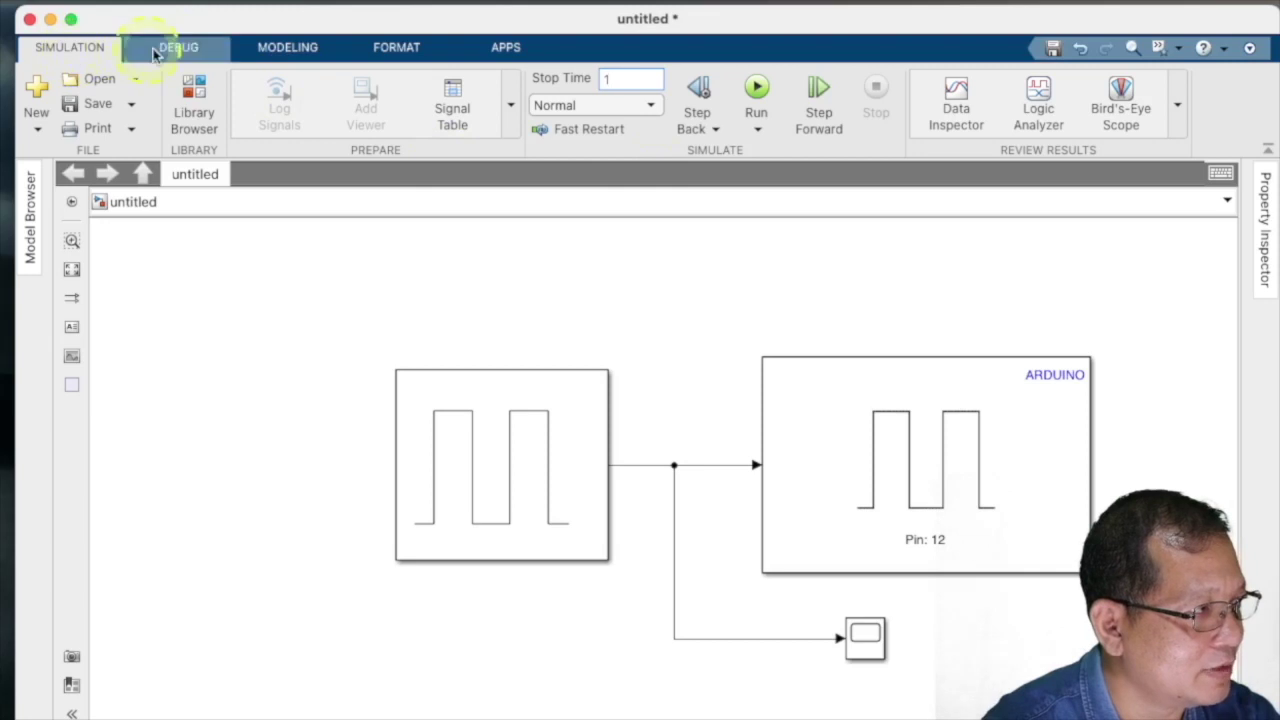
pyautogui.doubleClick(600, 78)
pyautogui.click(718, 312)
# - Run the simulation and view the two 1-second pulse cycles on the Scope
pyautogui.click(754, 98)
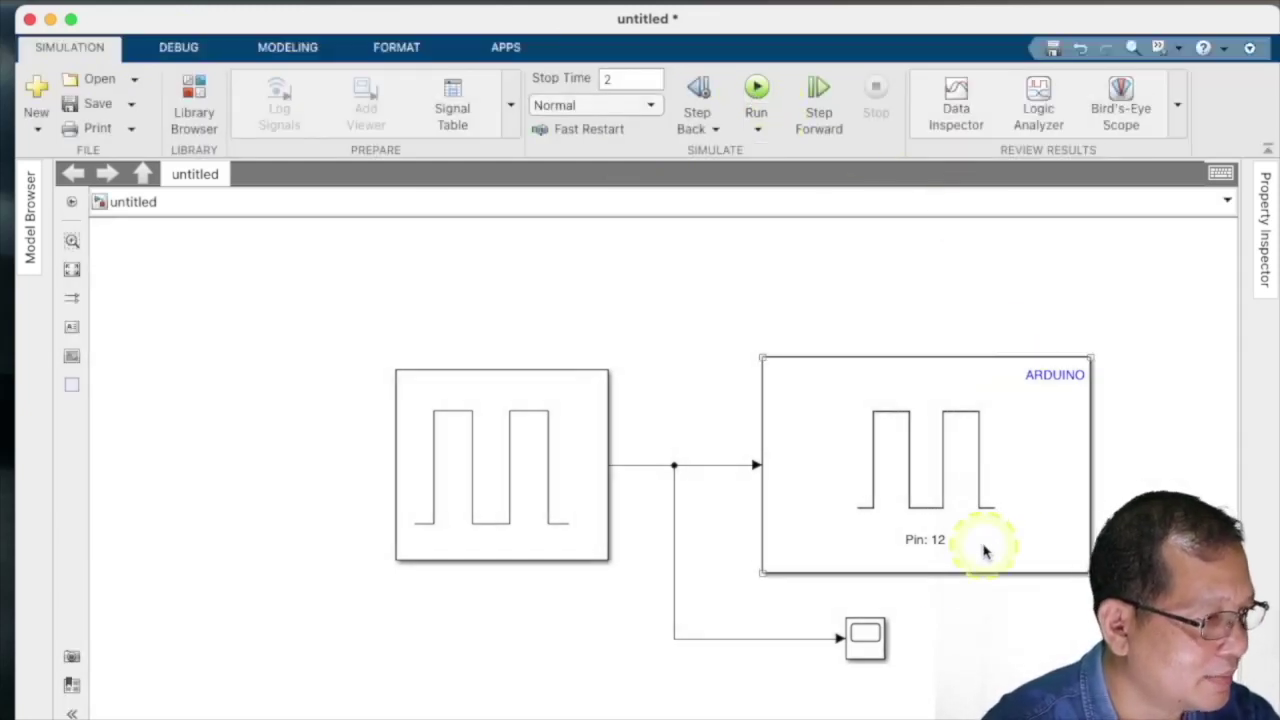
pyautogui.click(866, 636)
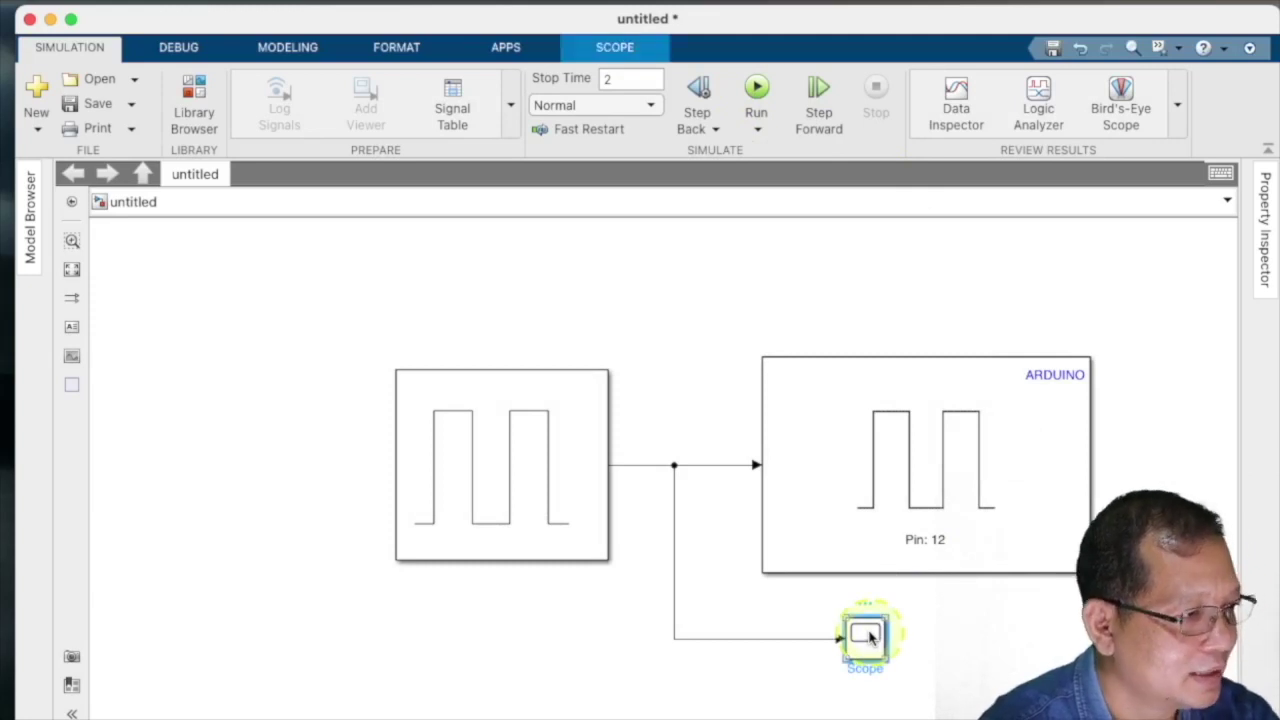
pyautogui.doubleClick(866, 636)
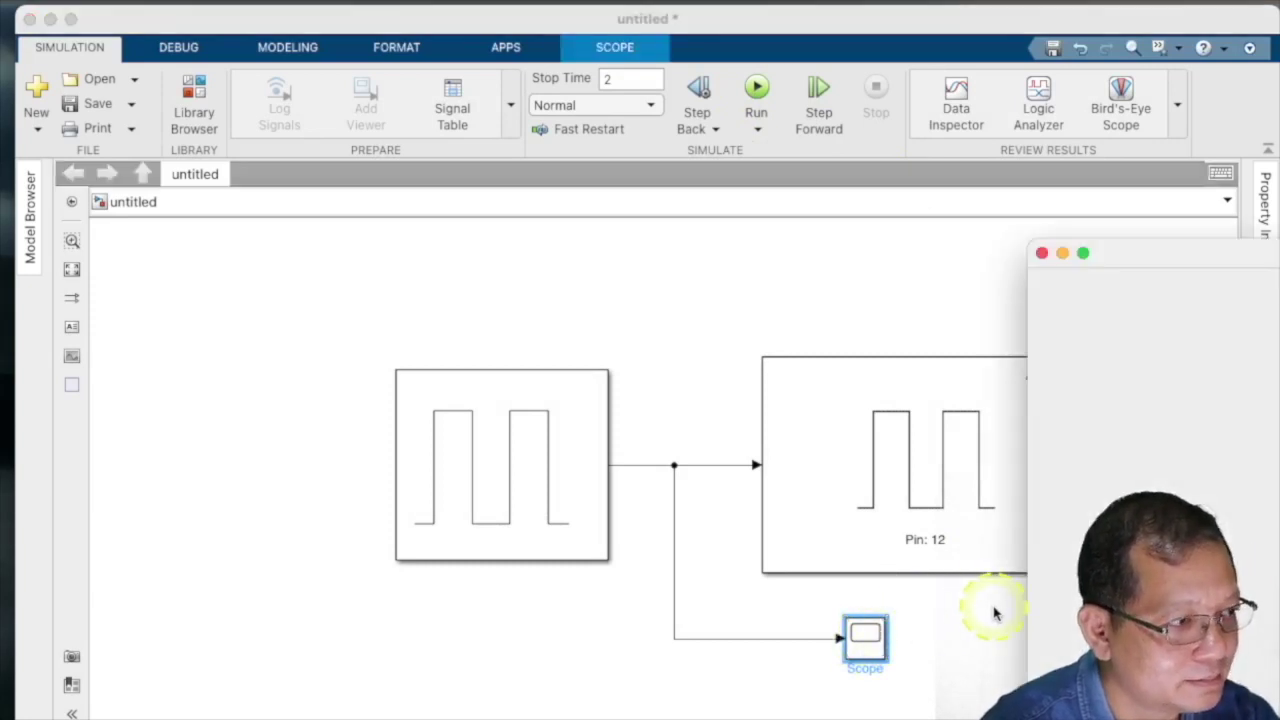
pyautogui.moveTo(1240, 253)
pyautogui.mouseDown()
pyautogui.moveTo(929, 246)
pyautogui.moveTo(898, 233)
pyautogui.mouseUp()
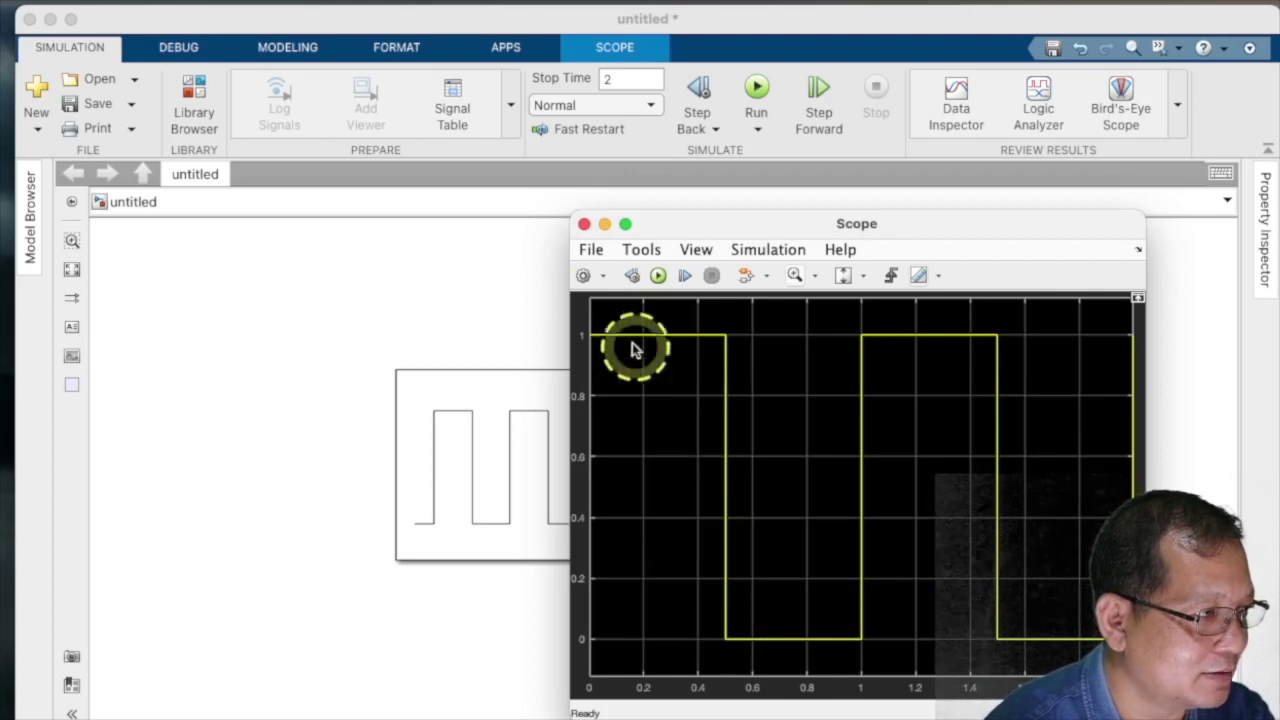
pyautogui.click(584, 224)
# - Set the Pulse Generator's pulse width to 10% of the period
pyautogui.doubleClick(529, 443)
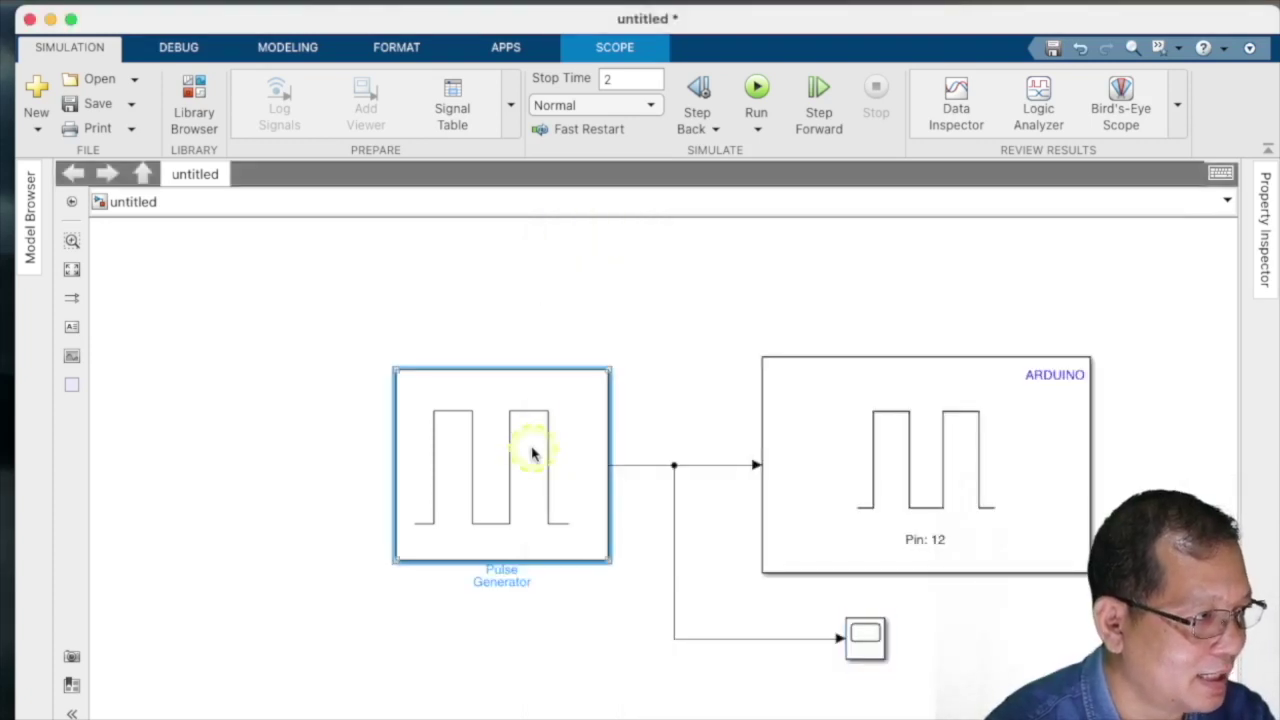
pyautogui.click(634, 594)
pyautogui.doubleClick(640, 596)
pyautogui.write('10')
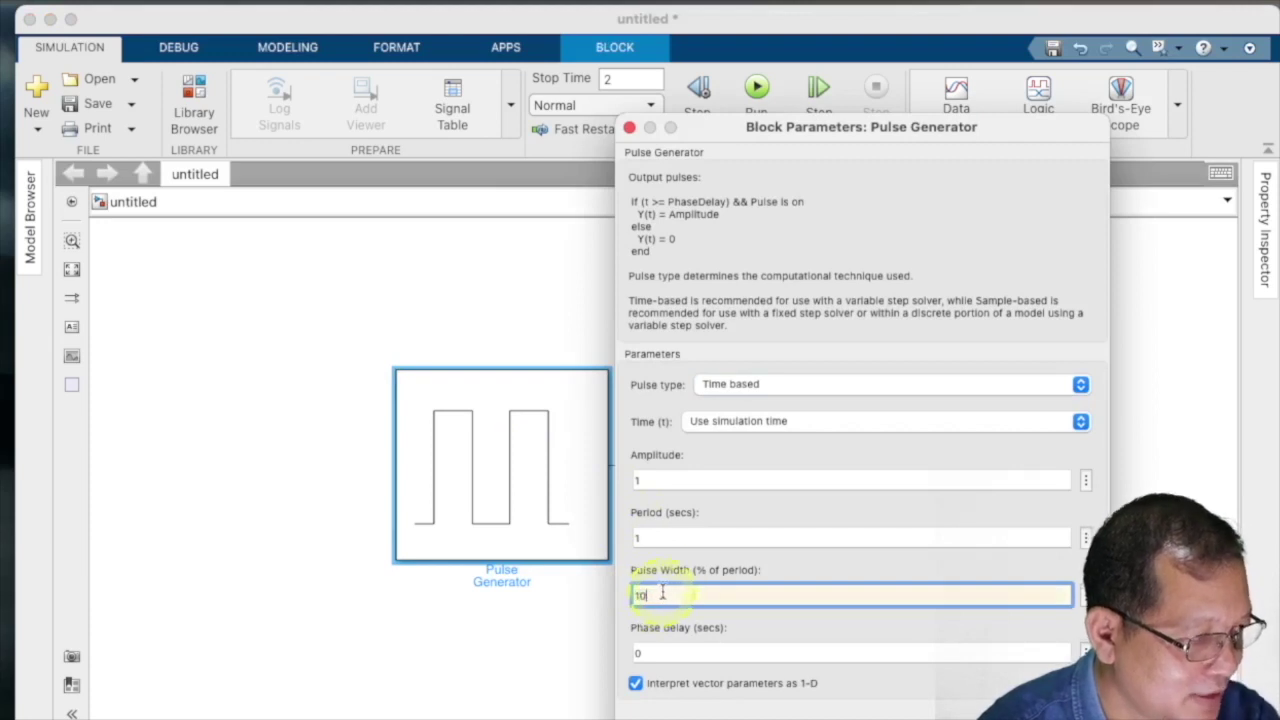
pyautogui.press('Return')
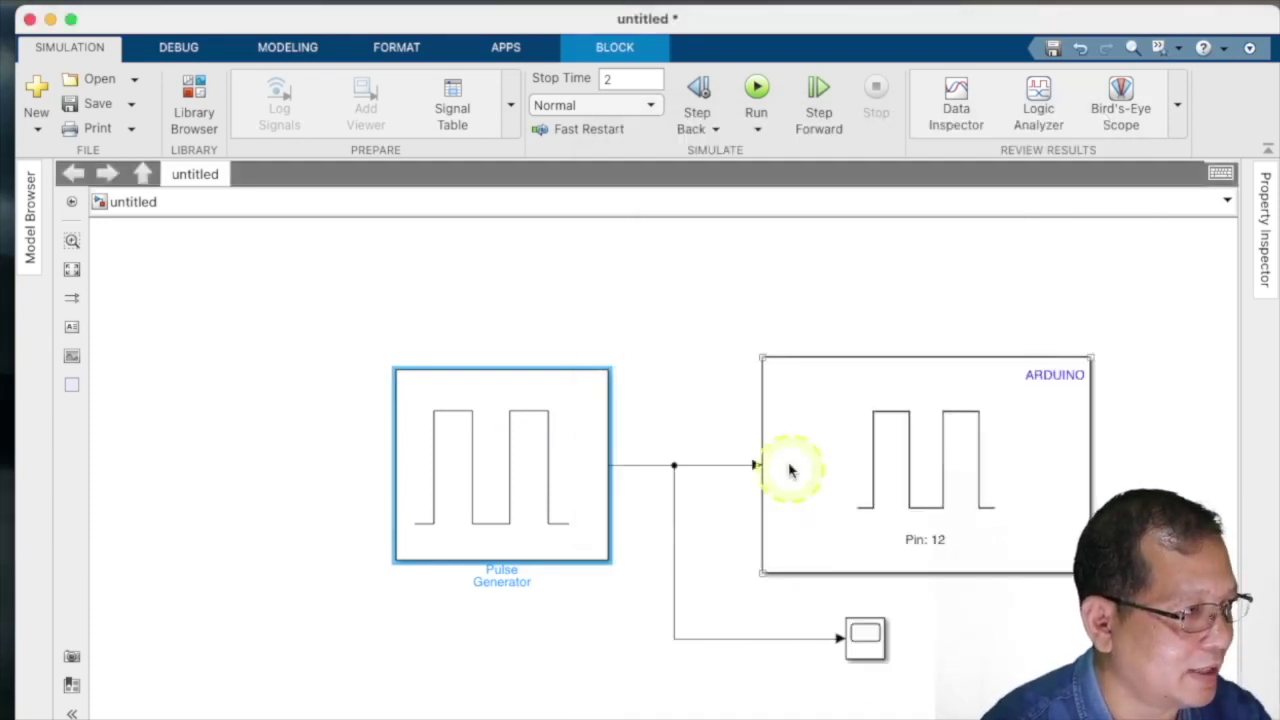
# - Rerun the simulation and check the narrower pulses on the Scope
pyautogui.click(757, 110)
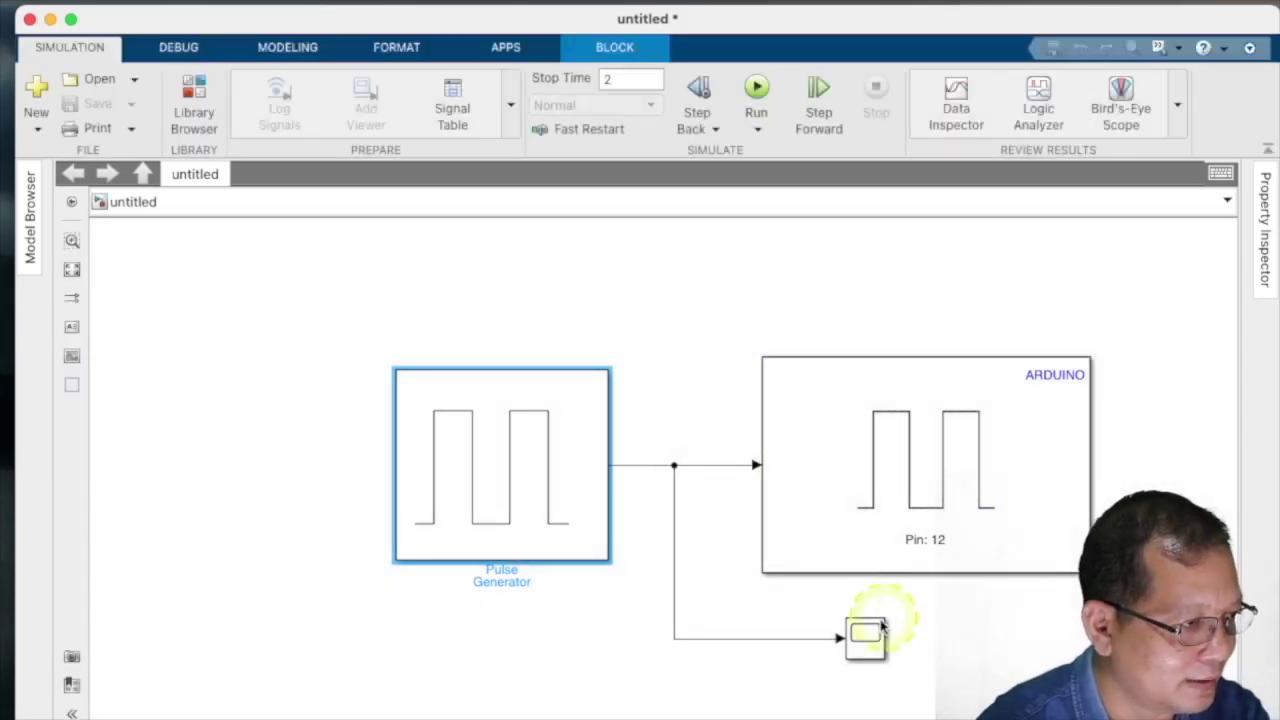
pyautogui.click(865, 635)
pyautogui.doubleClick(865, 635)
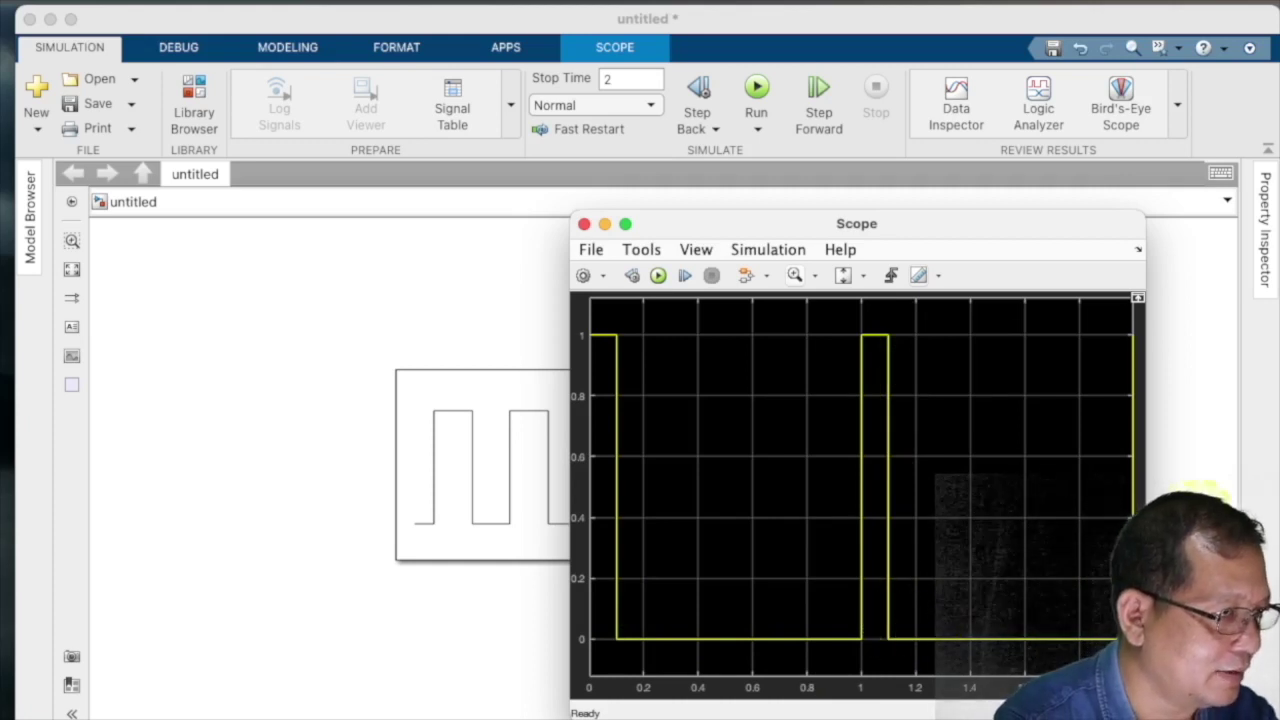
pyautogui.click(584, 224)
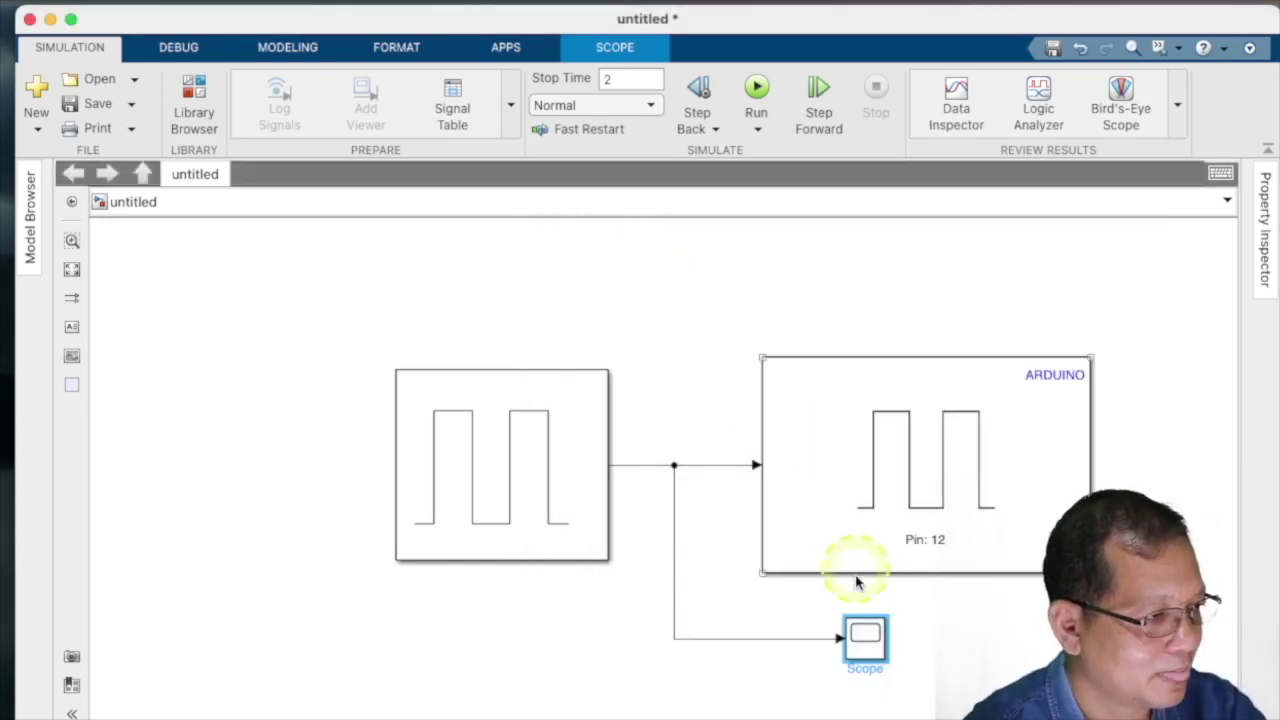
# - Delete the Scope block and its dangling branch line
pyautogui.doubleClick(864, 635)
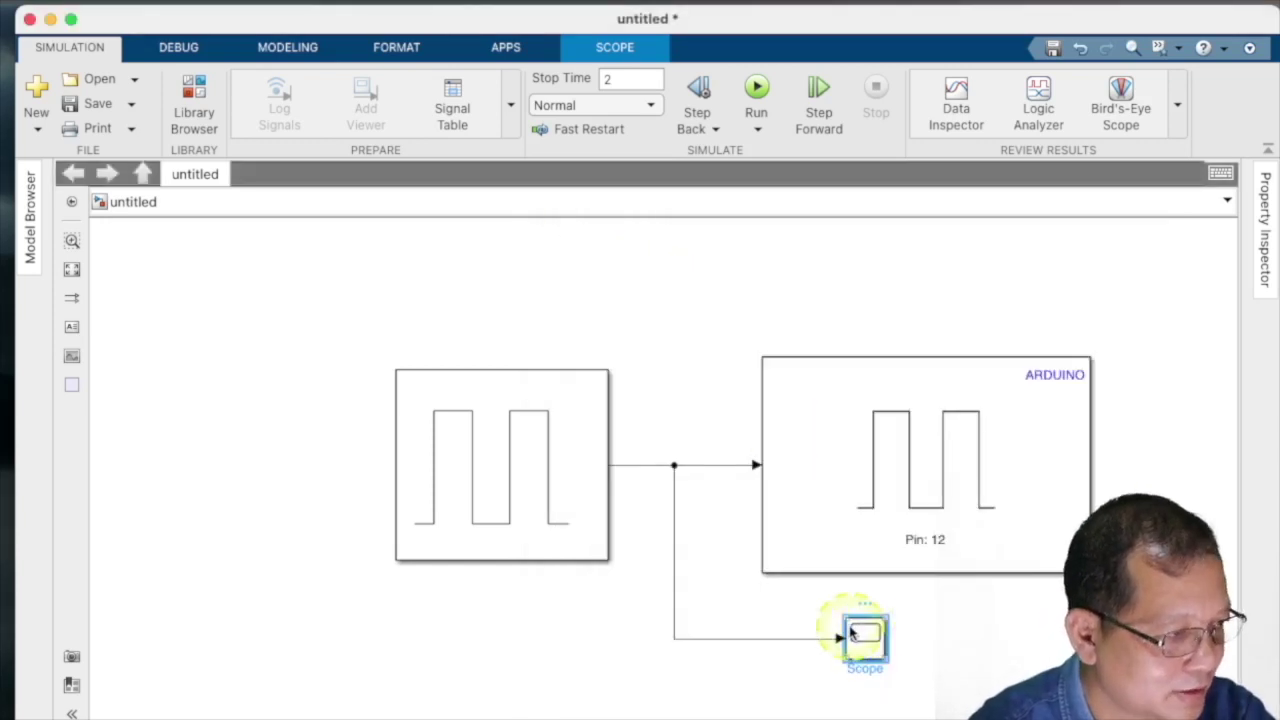
pyautogui.press('Delete')
pyautogui.click(818, 638)
pyautogui.press('Delete')
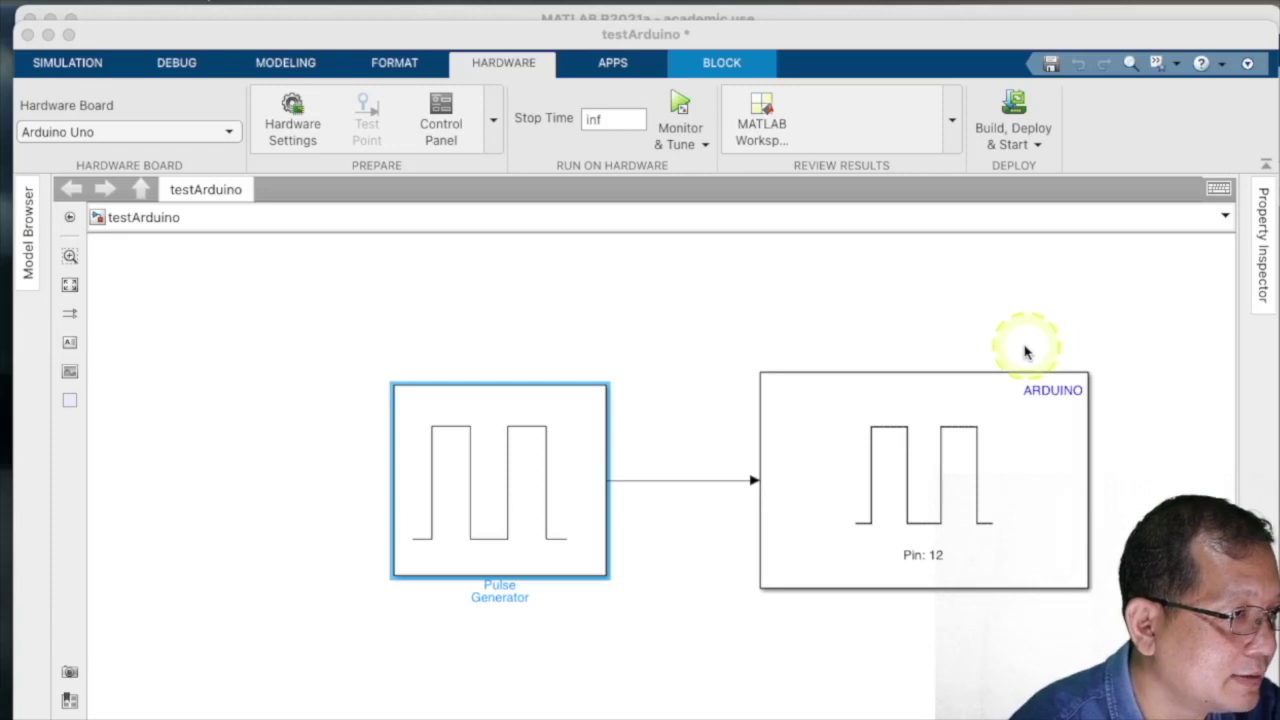
# - Review the Fixed-step solver settings and keep Arduino Uno as the hardware board
pyautogui.click(290, 112)
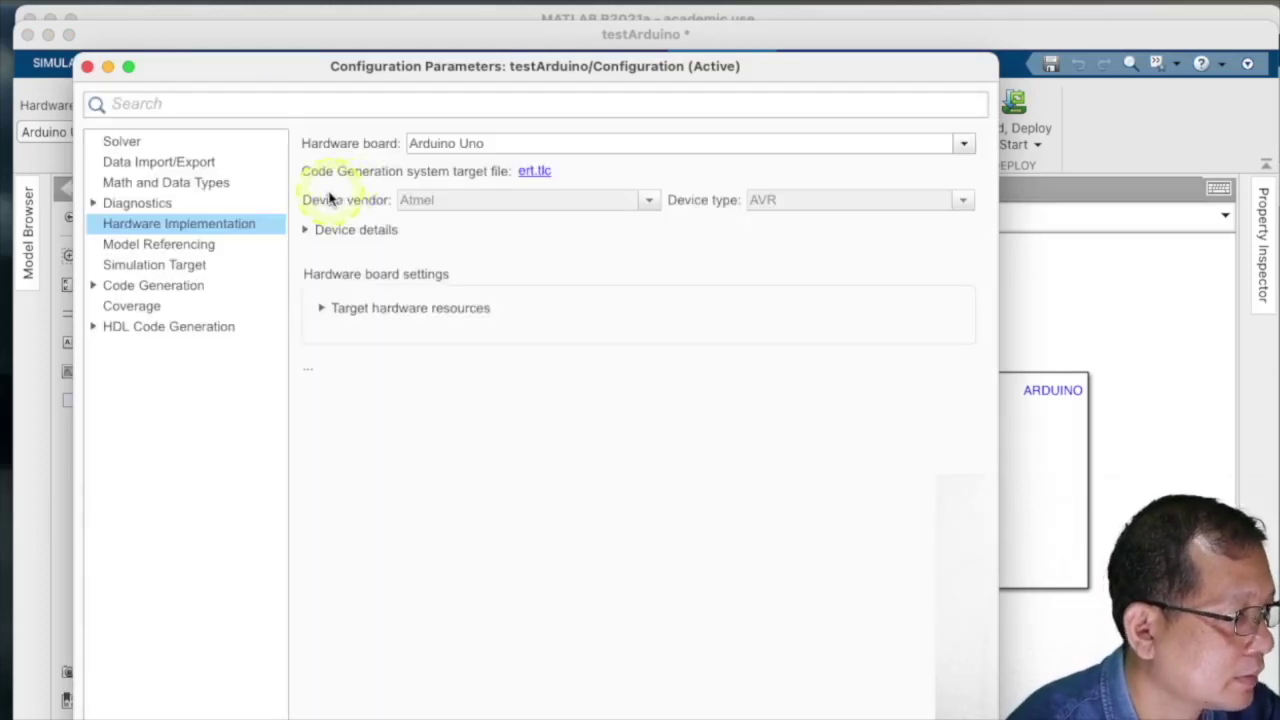
pyautogui.click(150, 146)
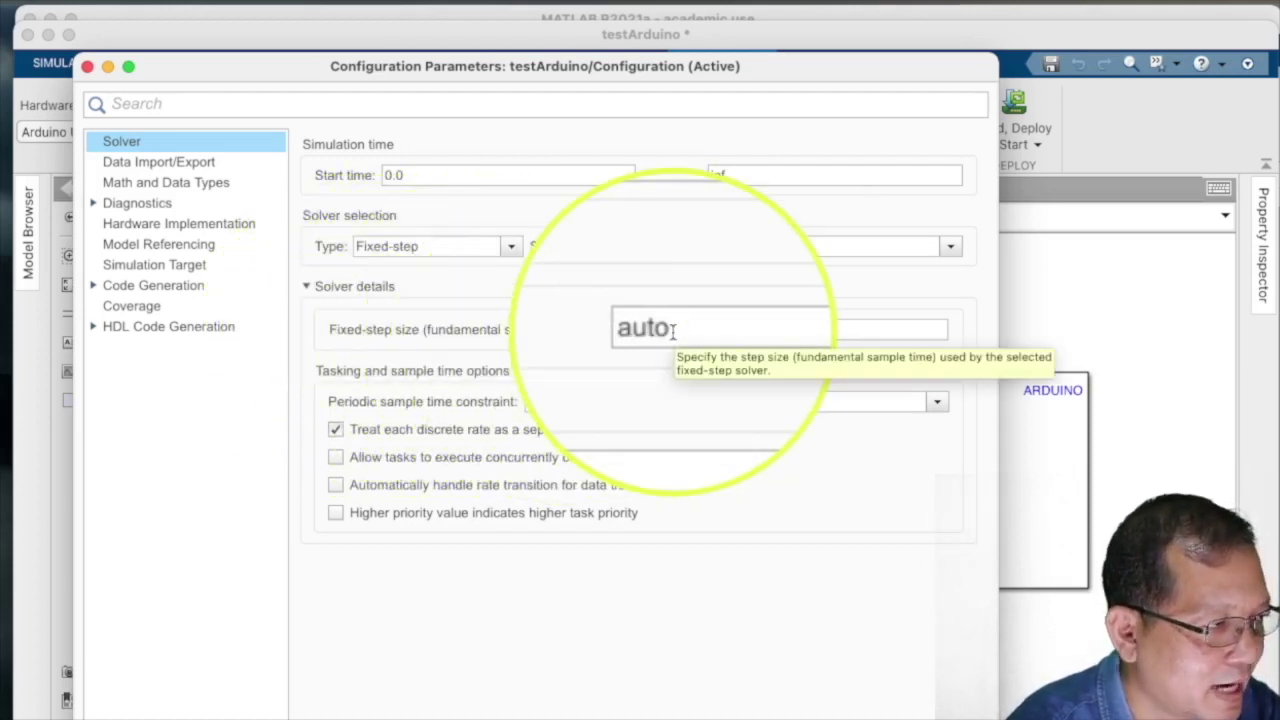
pyautogui.click(220, 226)
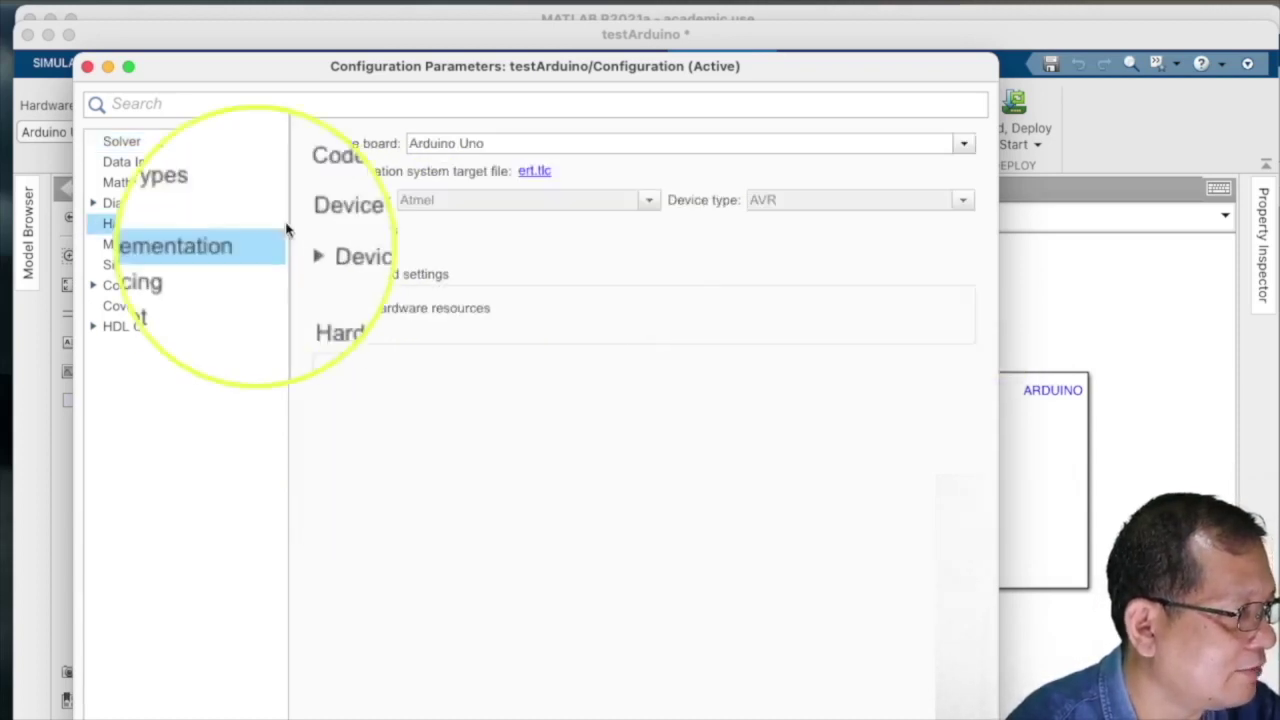
pyautogui.click(456, 149)
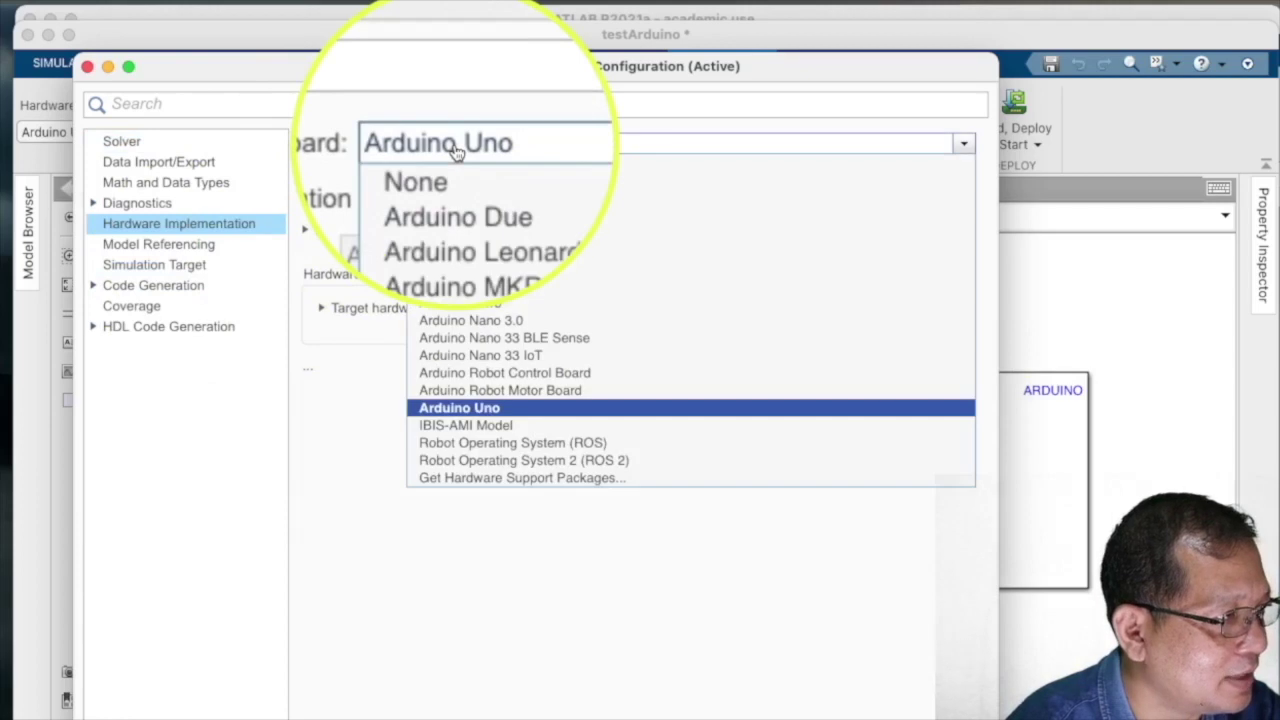
pyautogui.click(449, 420)
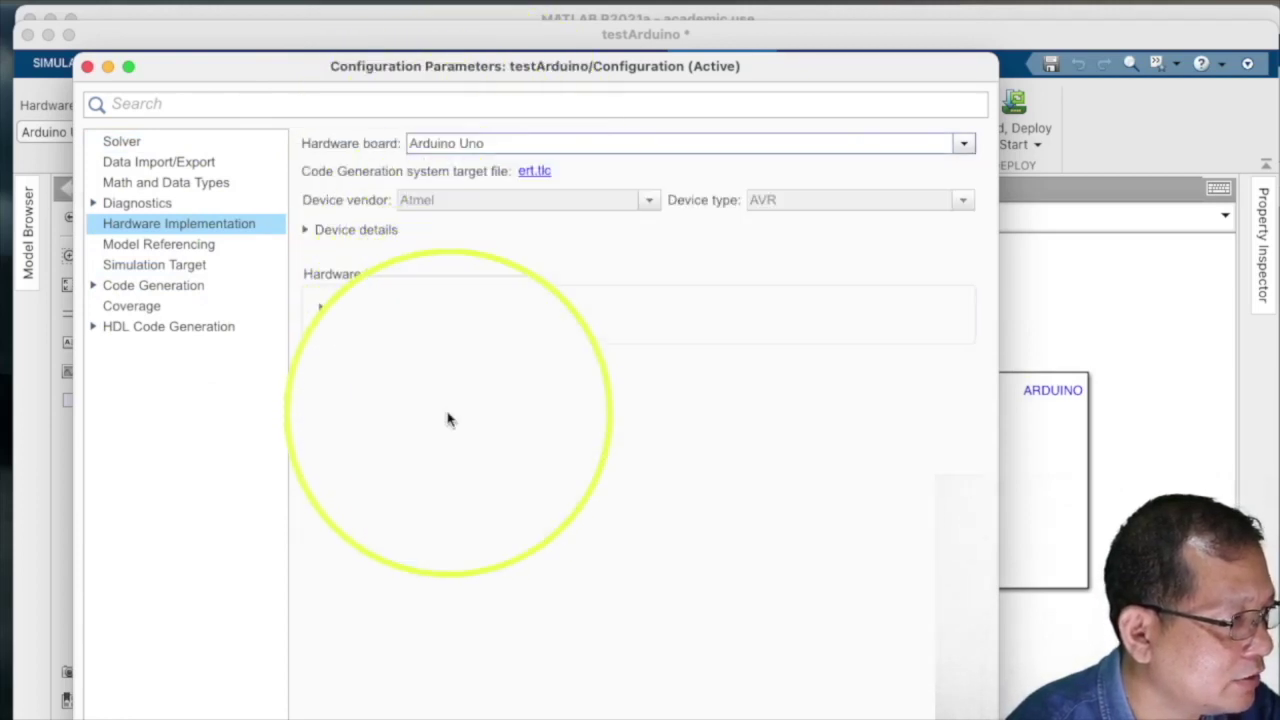
pyautogui.click(312, 234)
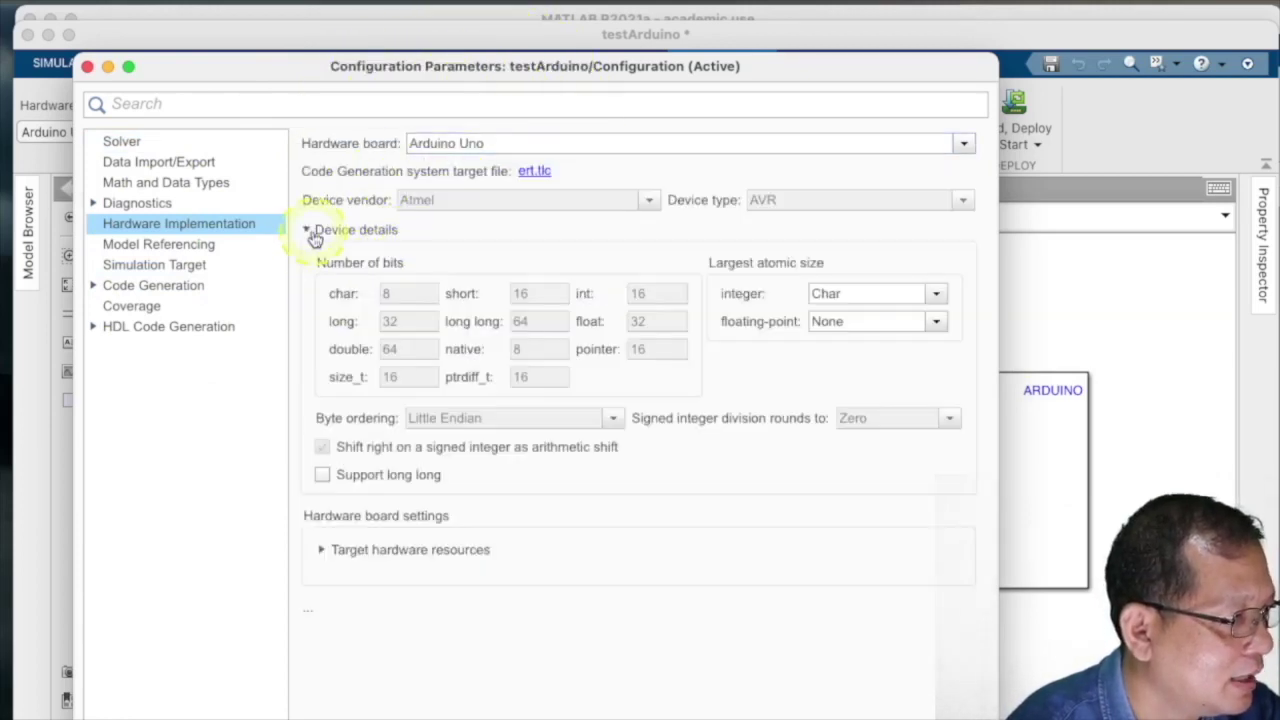
pyautogui.click(313, 236)
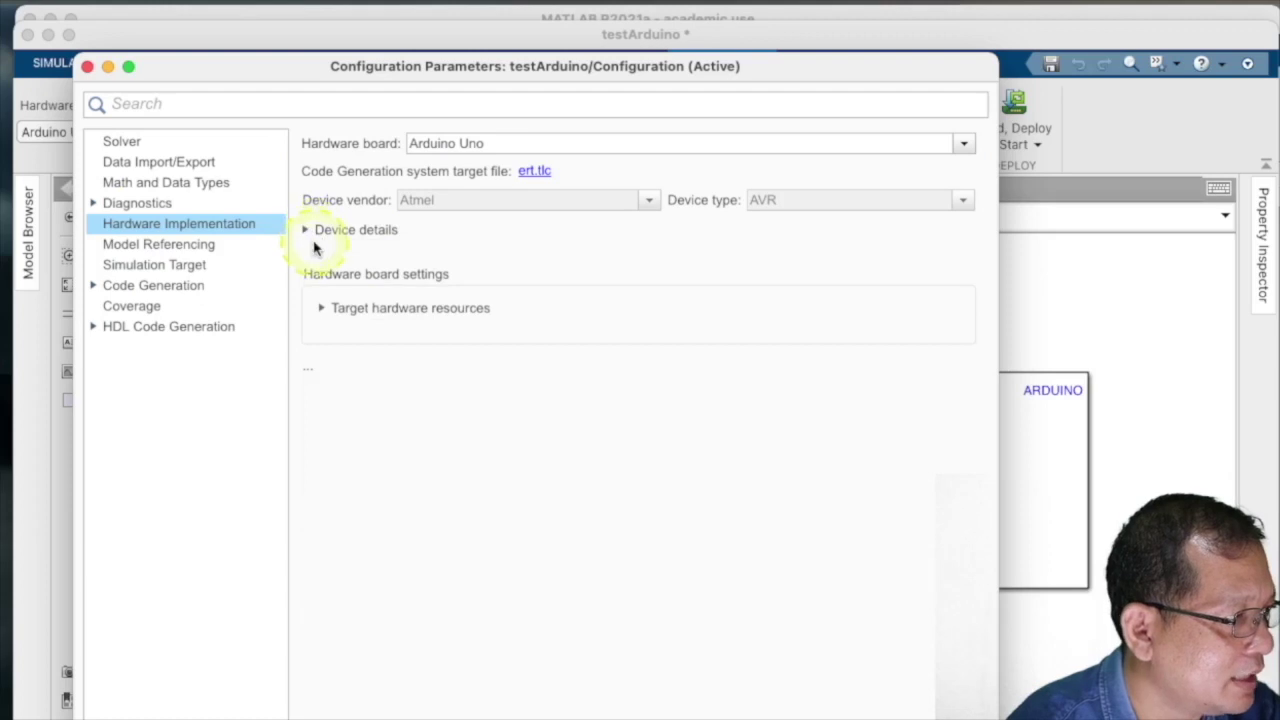
# - Check the host-board connection's manual COM port /dev/cu.usbserial-130, then close Configuration Parameters
pyautogui.click(331, 313)
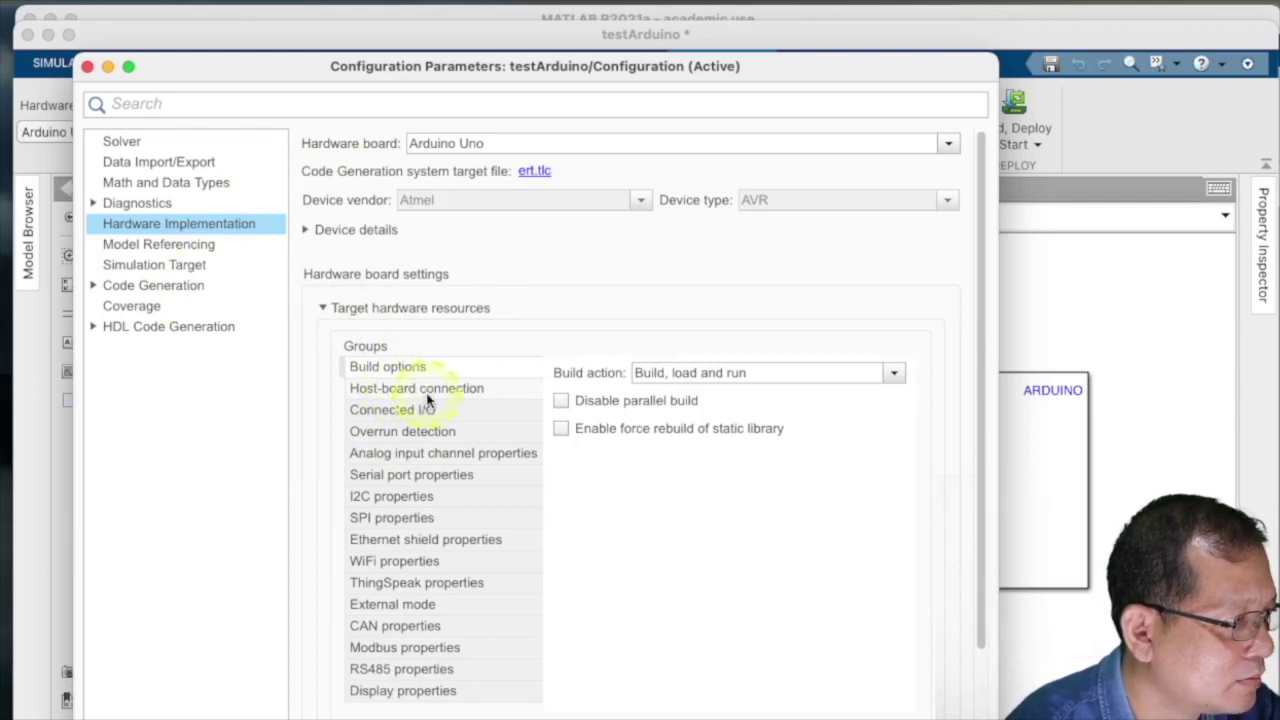
pyautogui.click(428, 396)
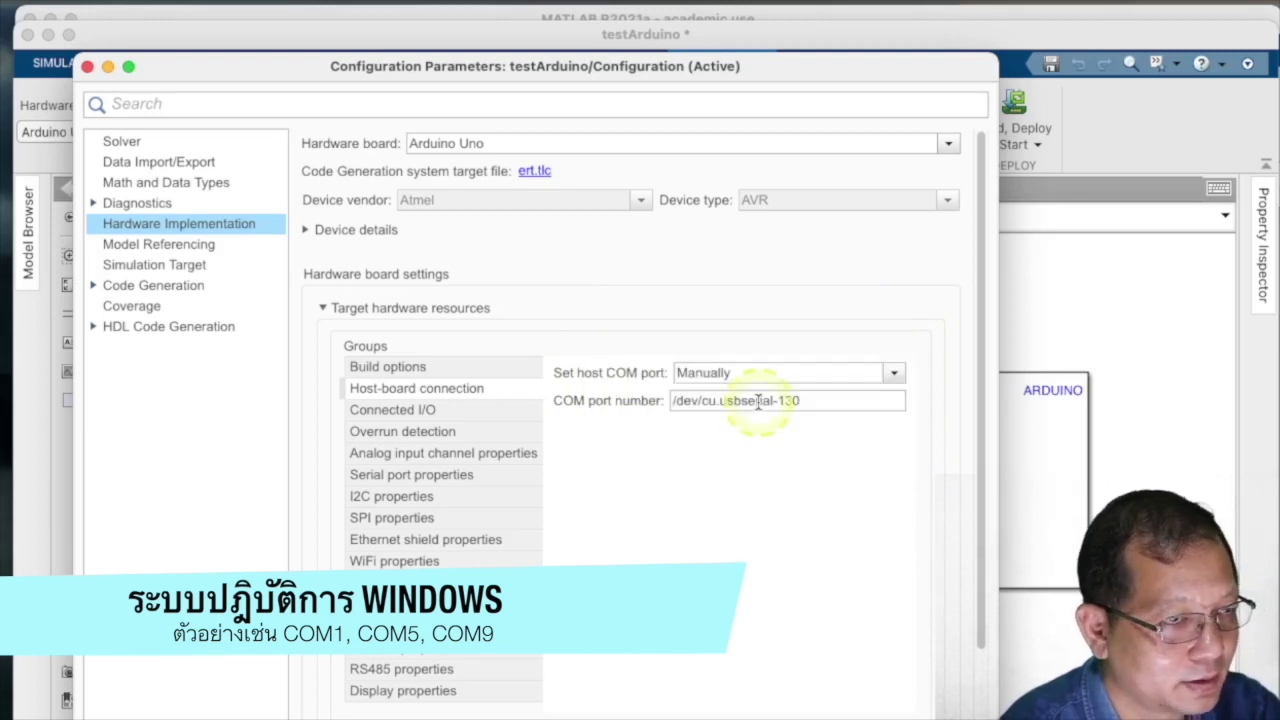
pyautogui.press('Return')
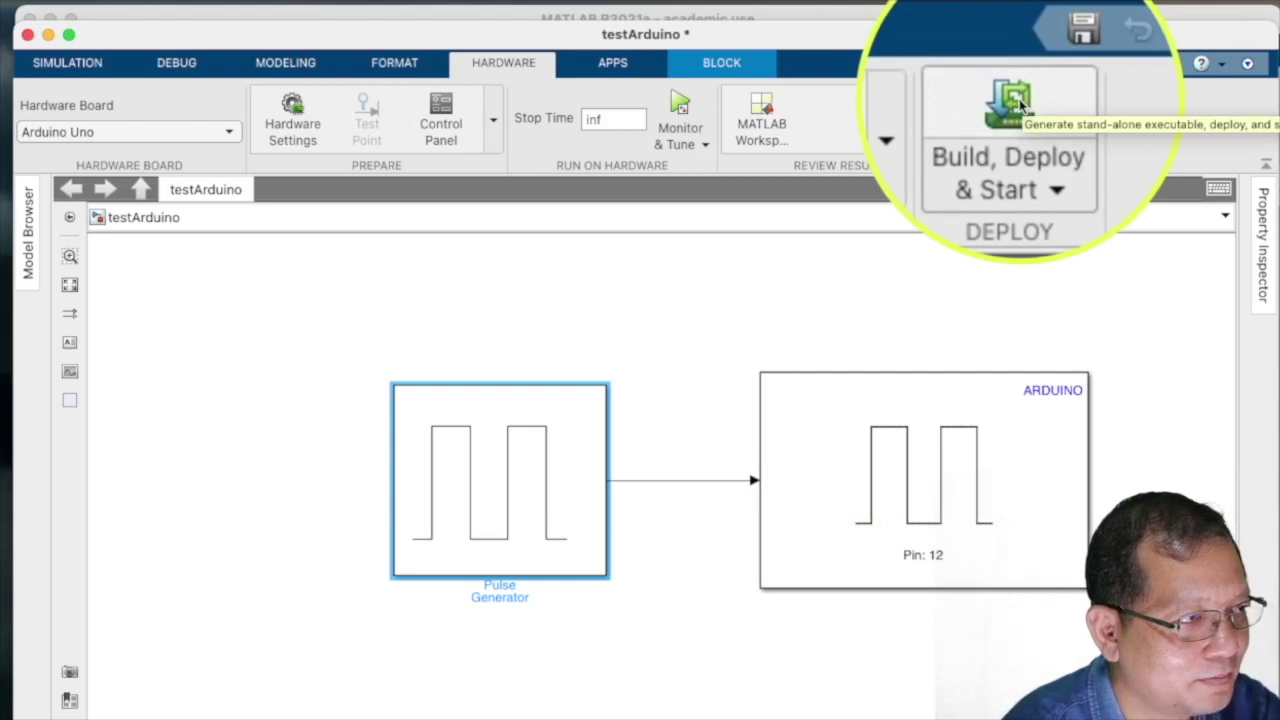
# - Build, deploy and start the testArduino model on the Arduino Uno
pyautogui.click(1014, 102)
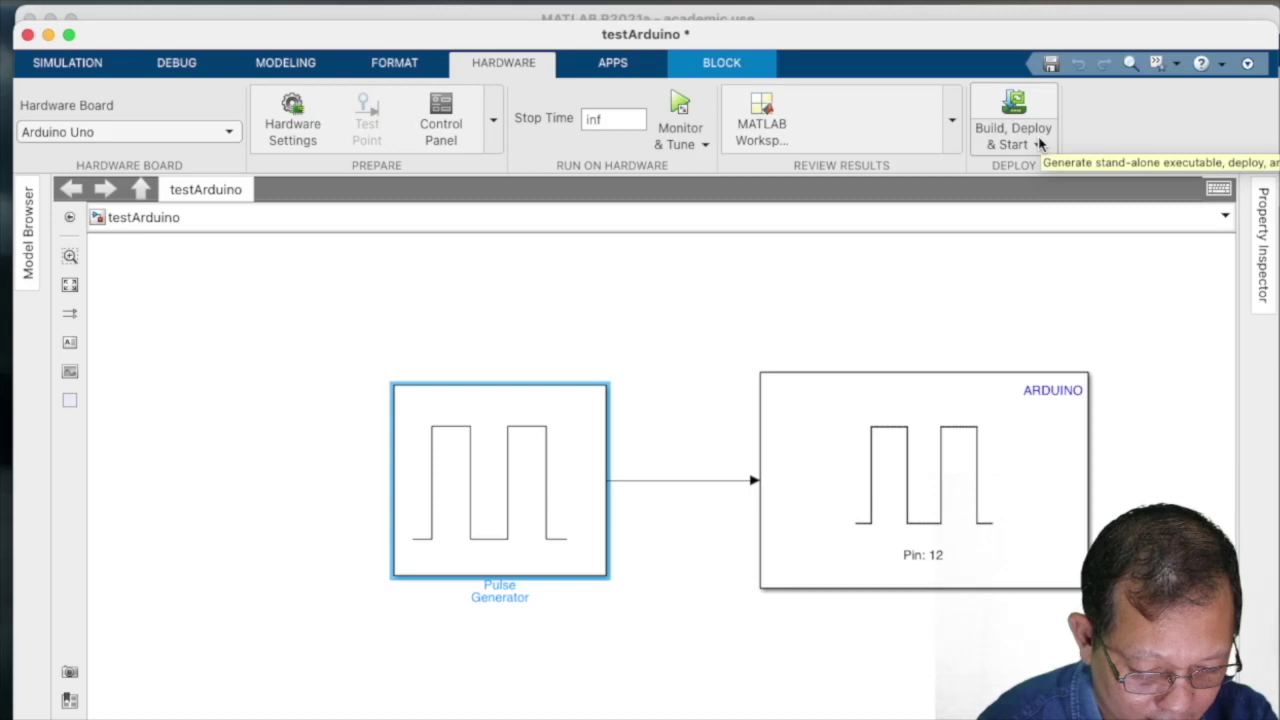
pyautogui.click(1003, 106)
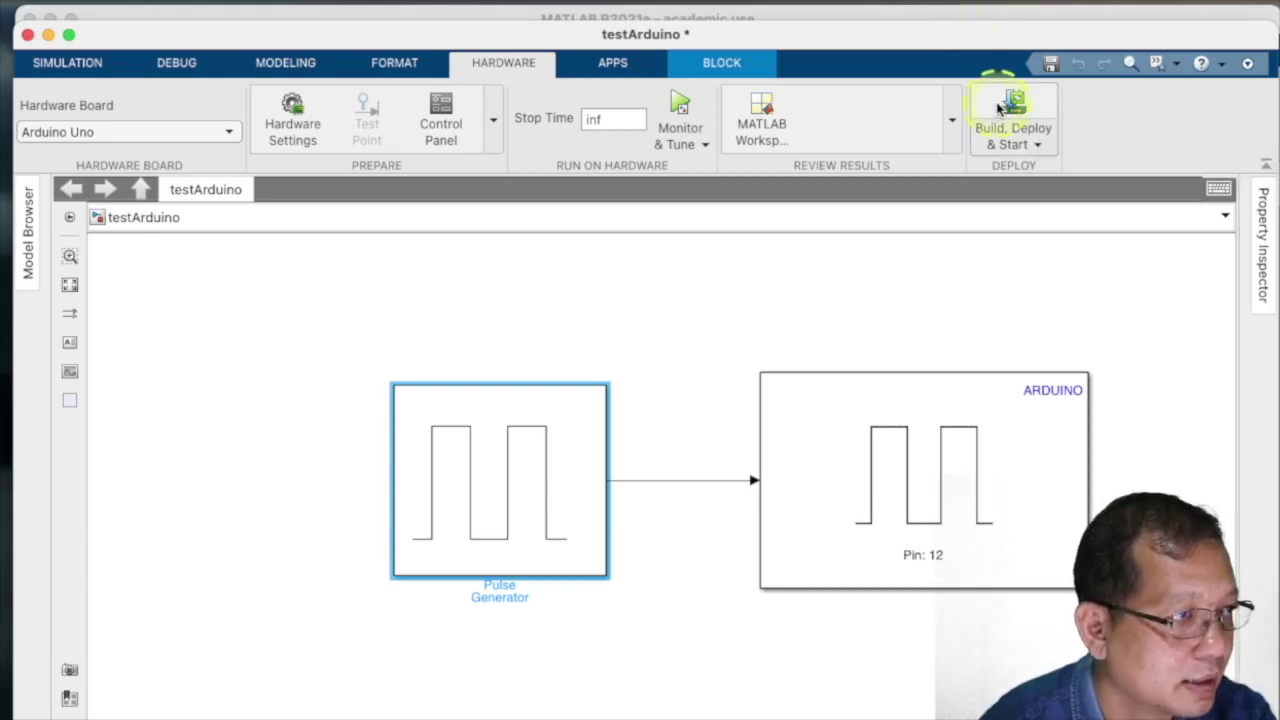